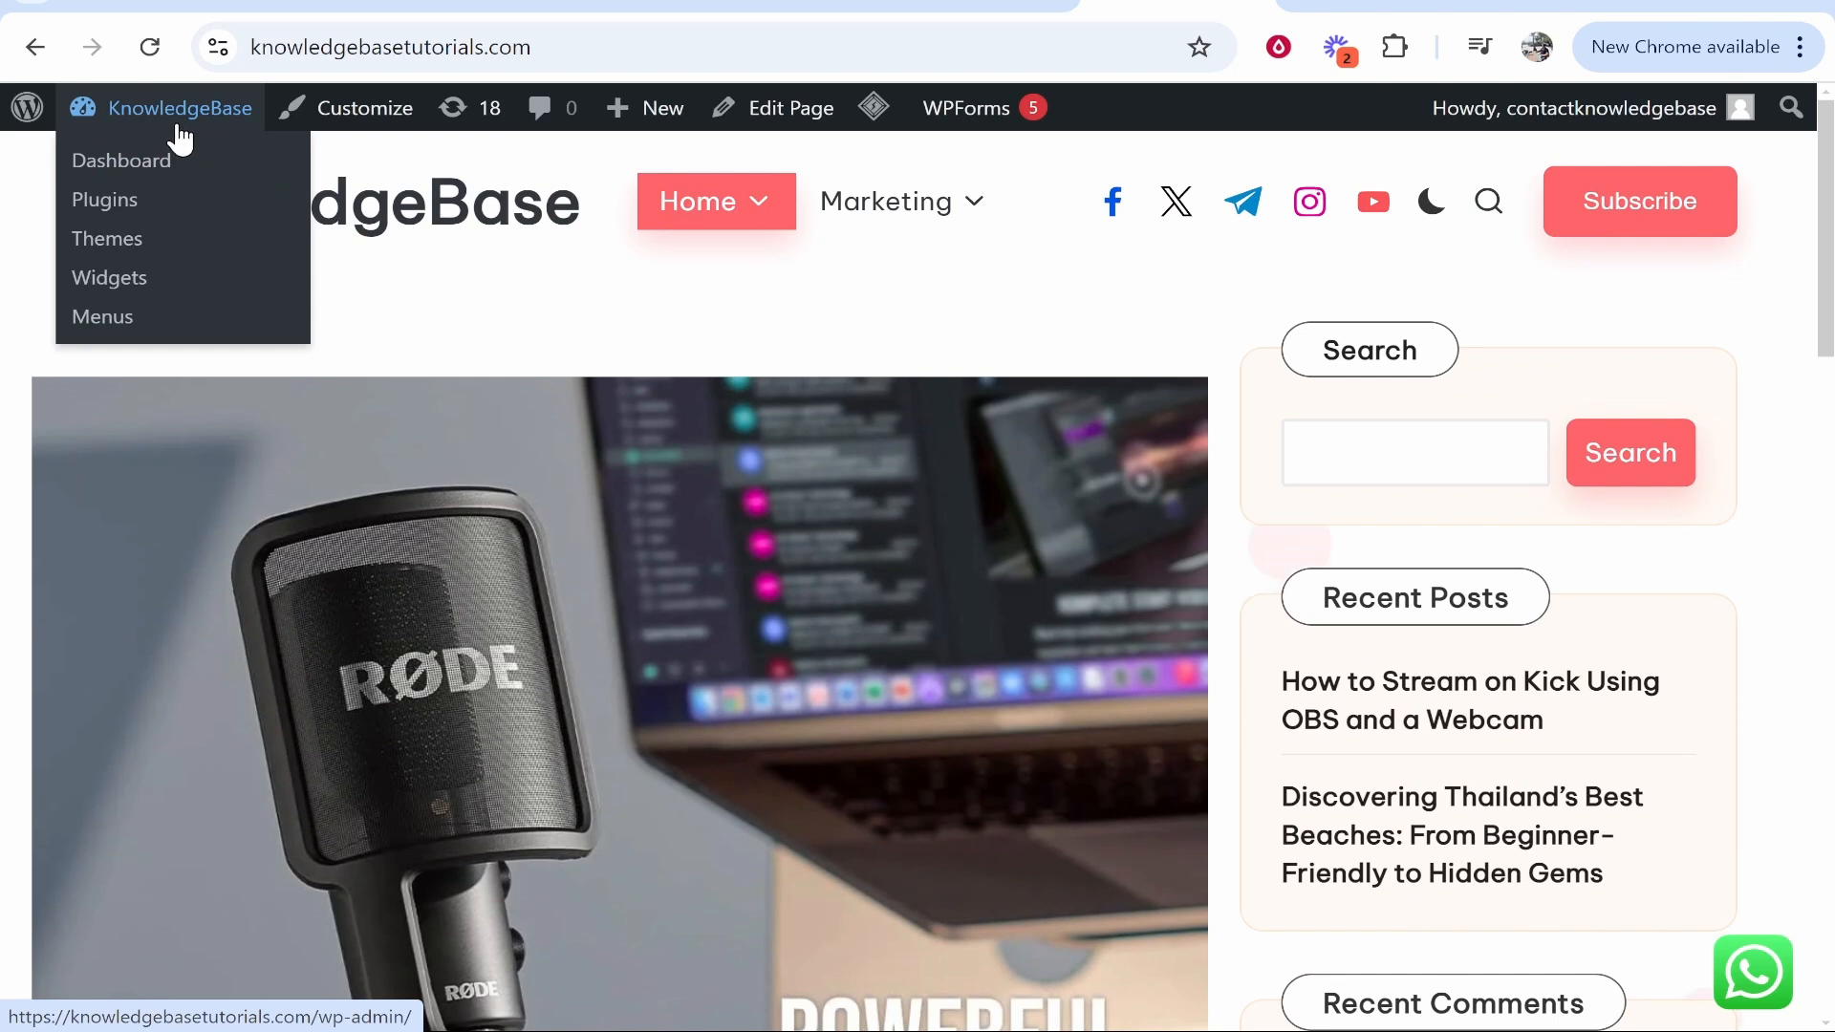
Go to the KnowledgeBase site's admin dashboard and start a new post
mouse_move(156, 129)
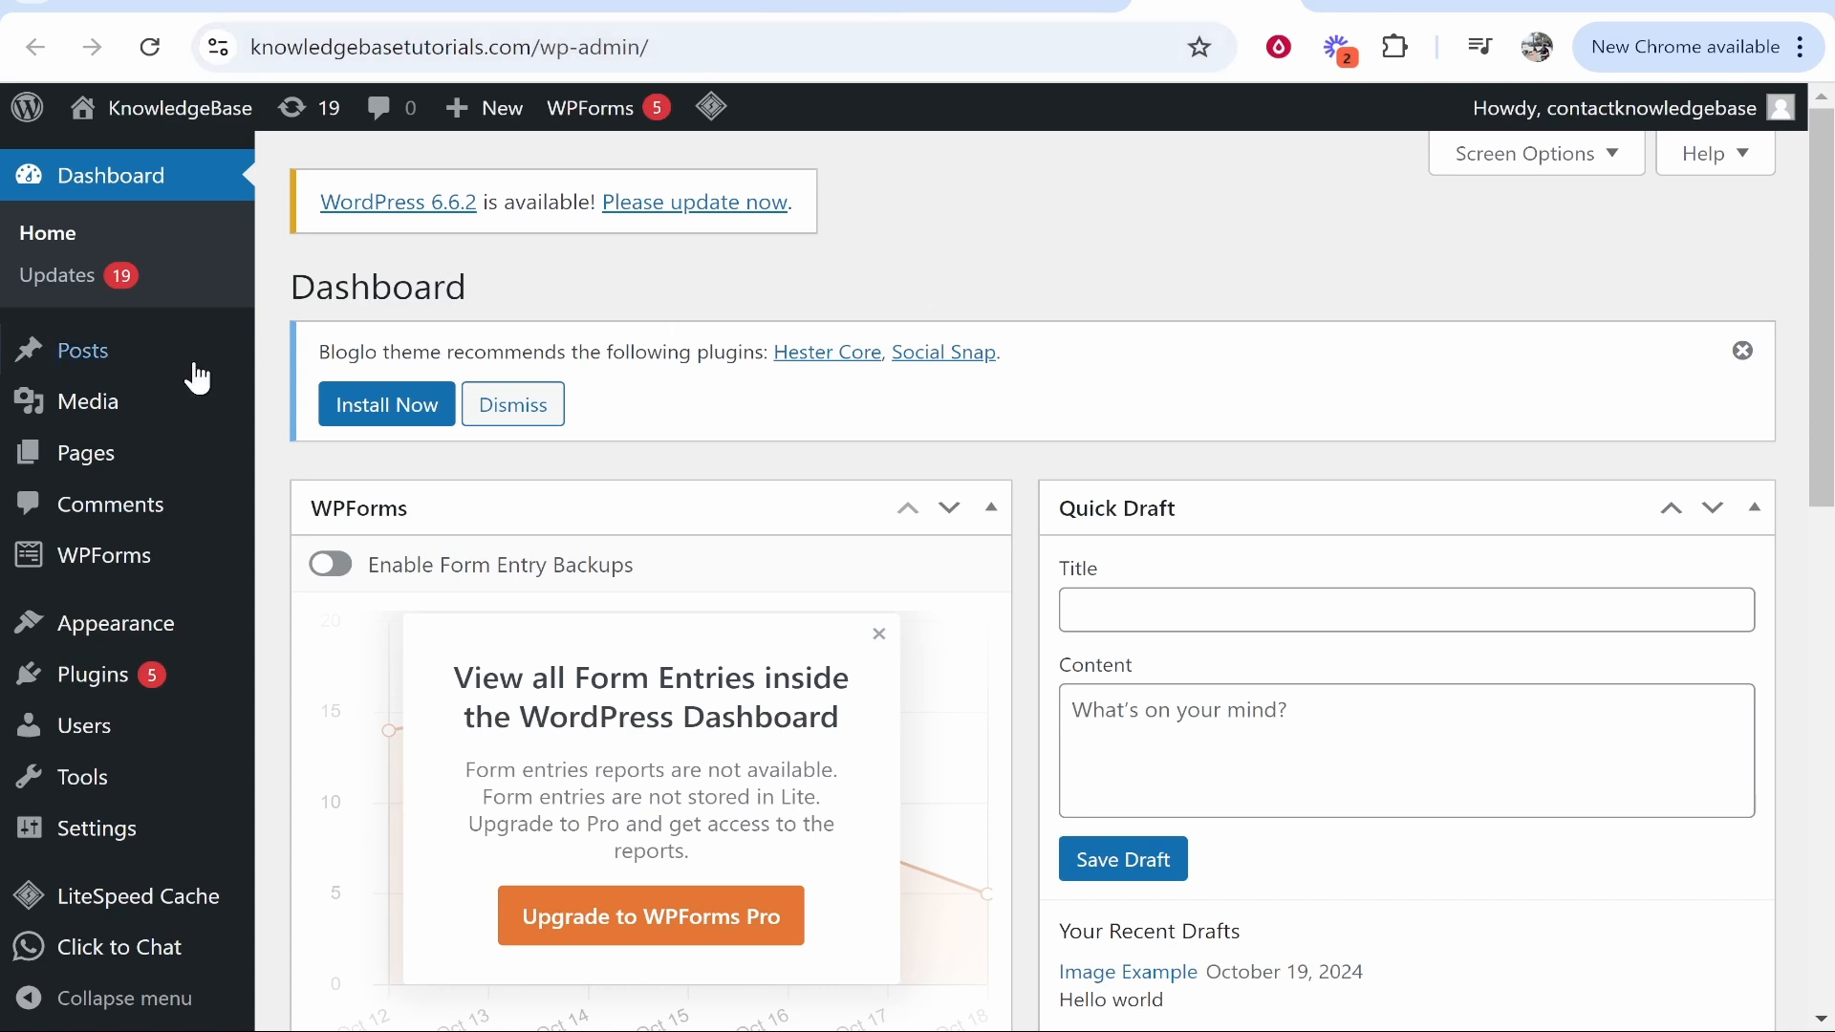
mouse_move(74, 348)
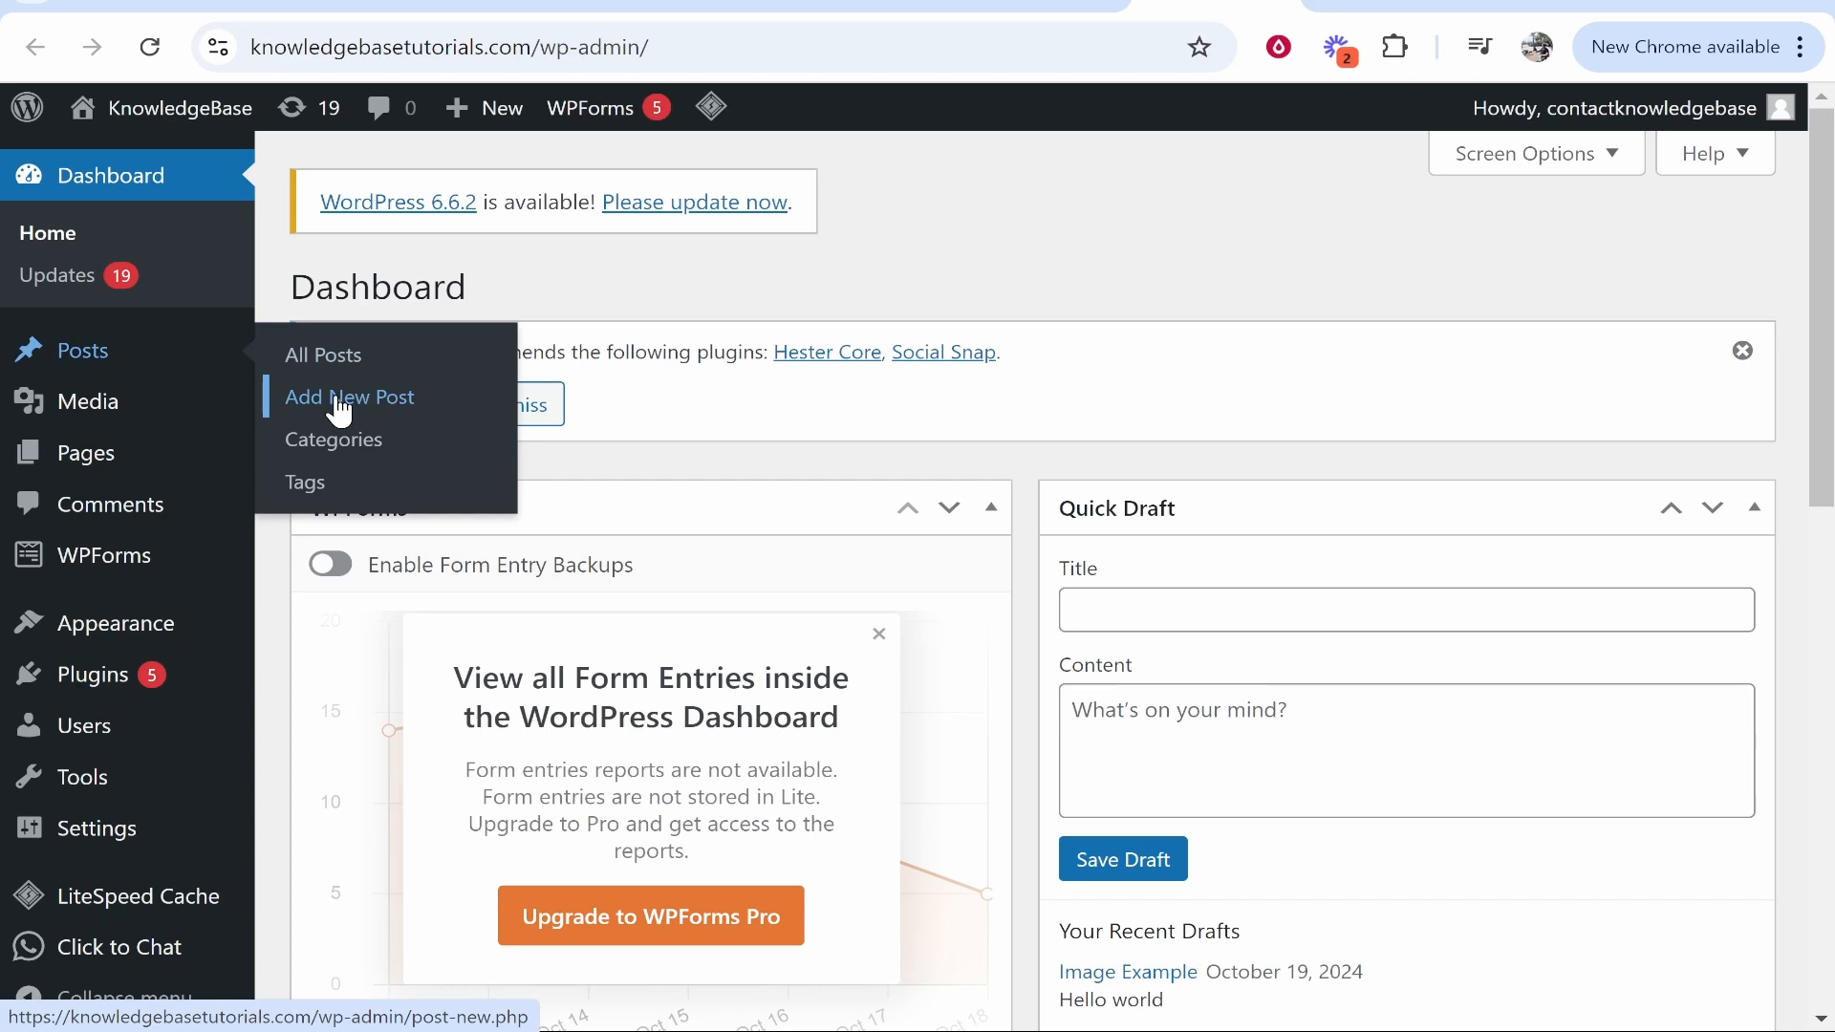
click(380, 401)
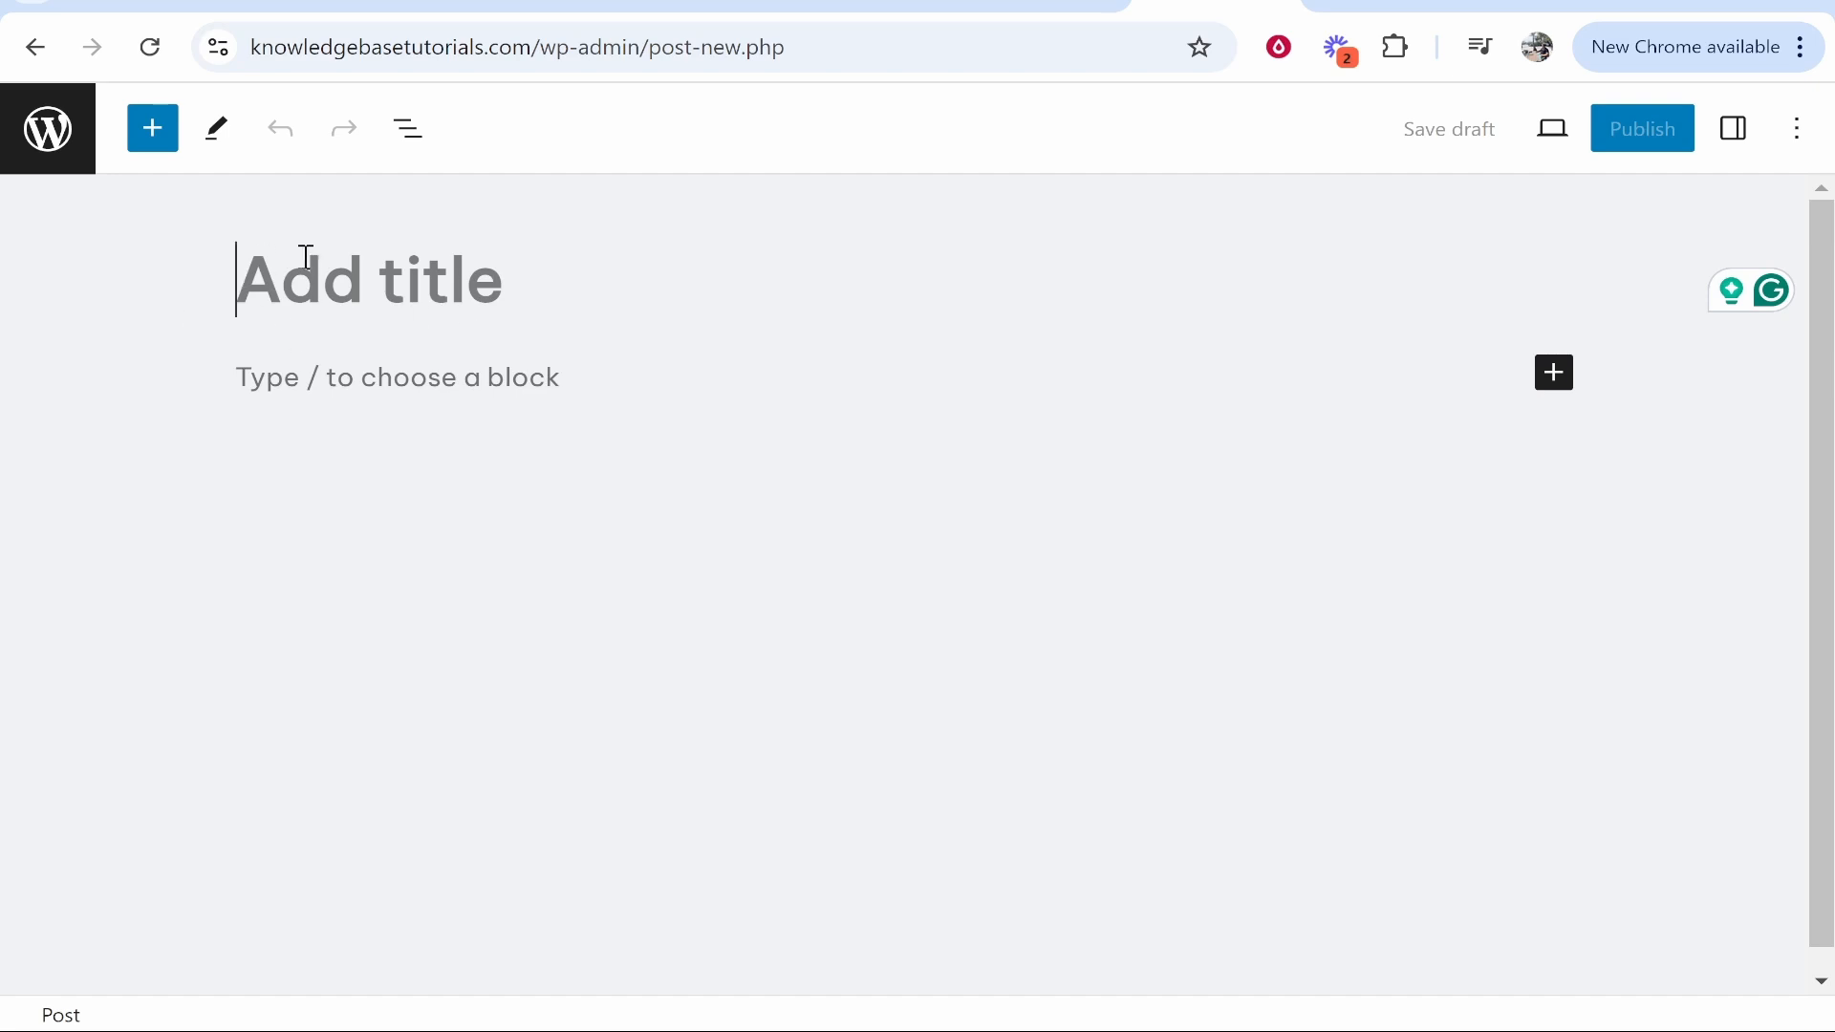
Title the new post "How To Create a Simple Tutorial Video"
text(How To Create )
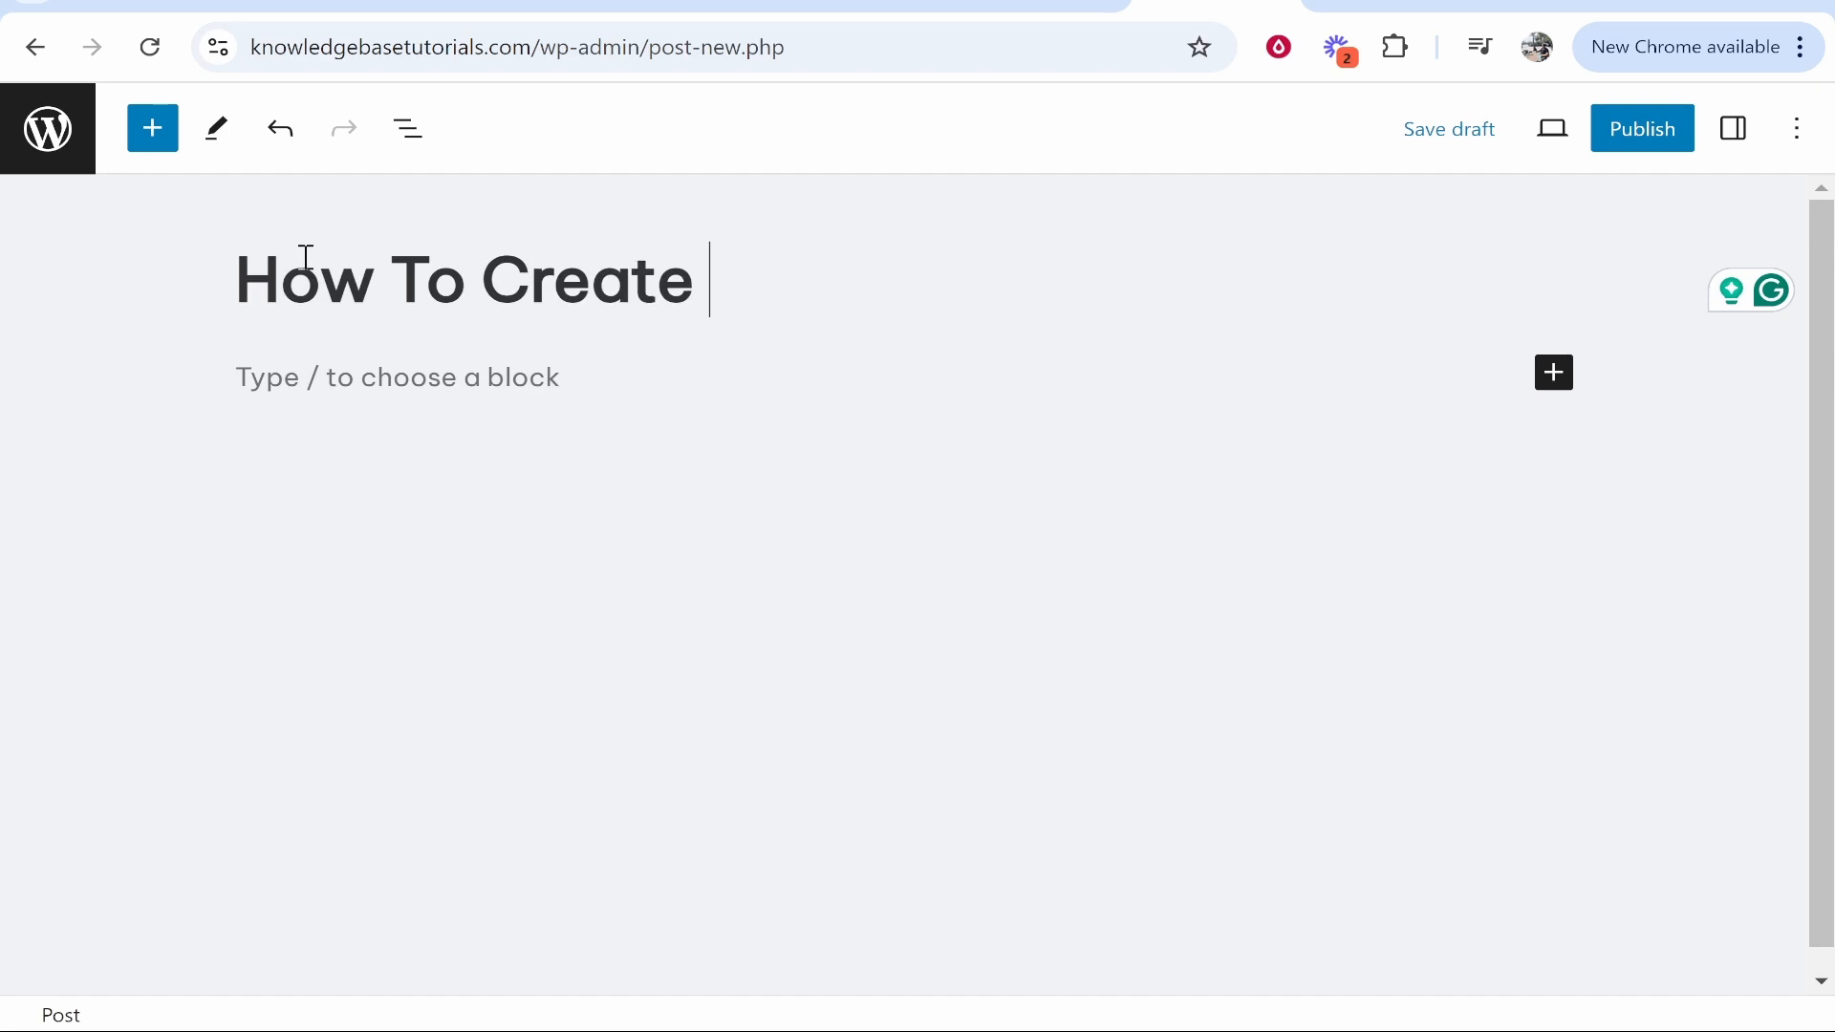
text(a Si)
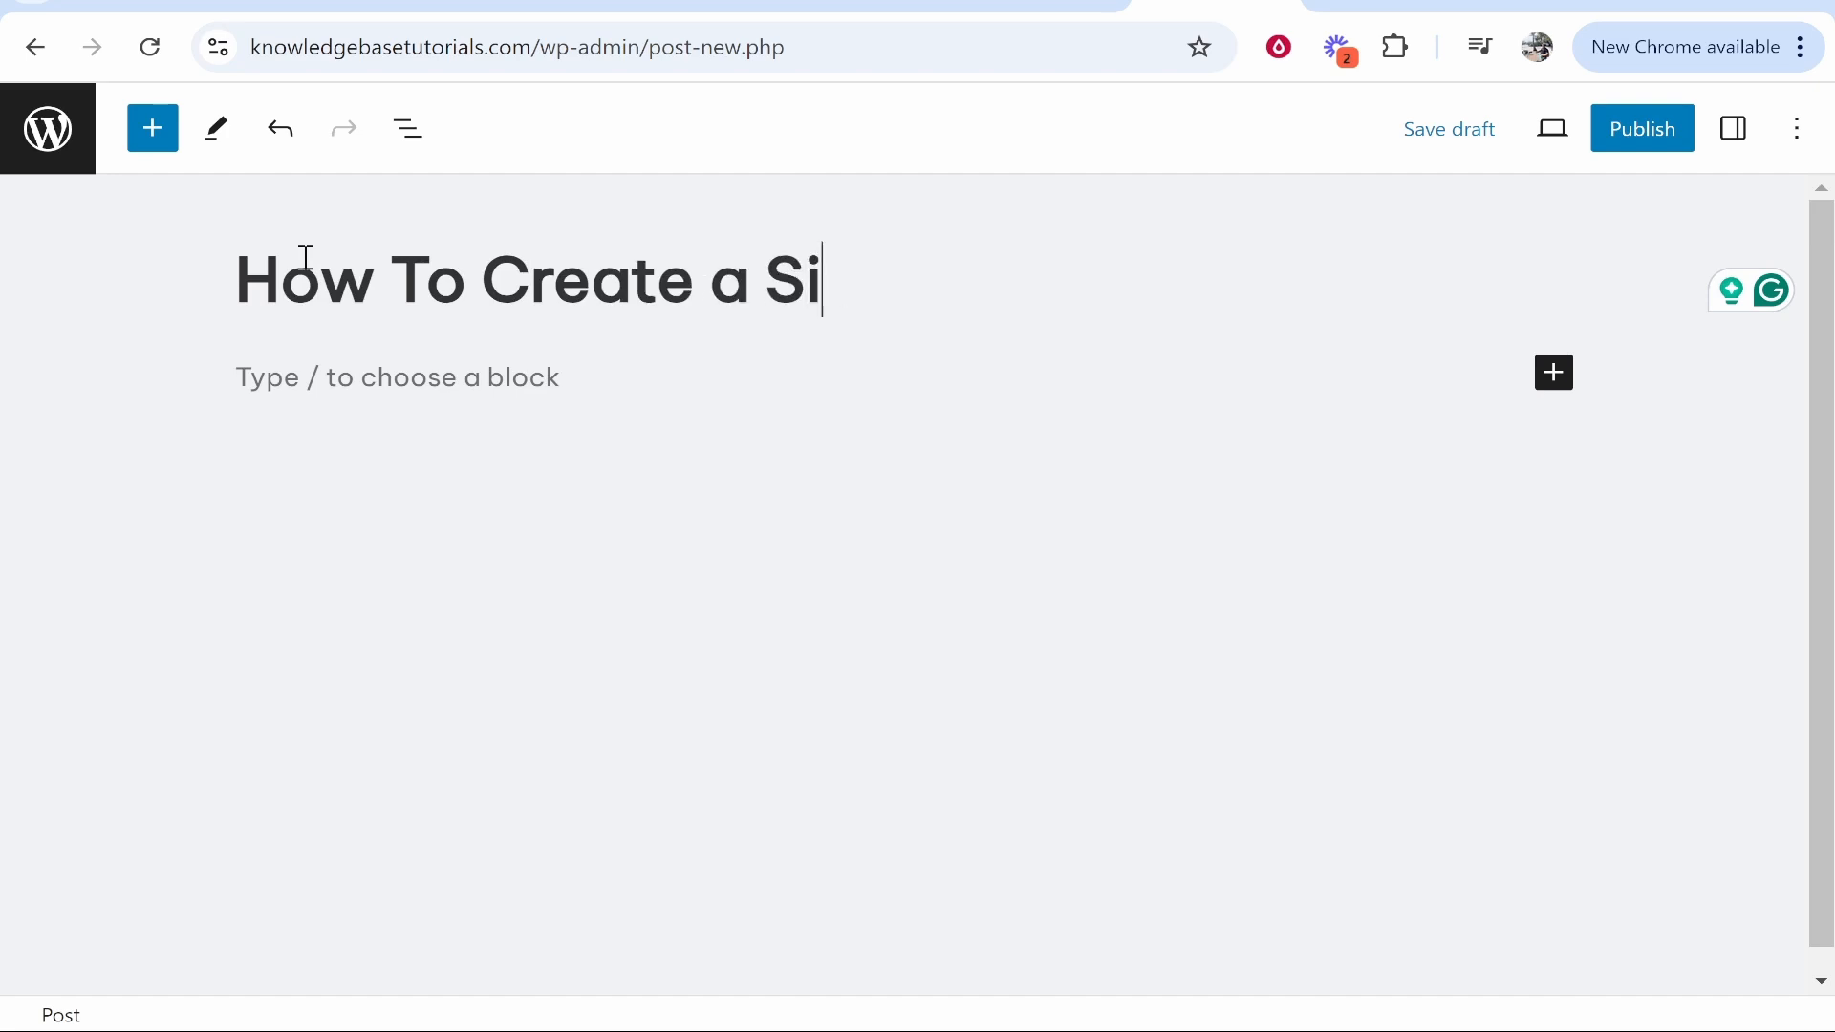
text(mple Tutorial Vide)
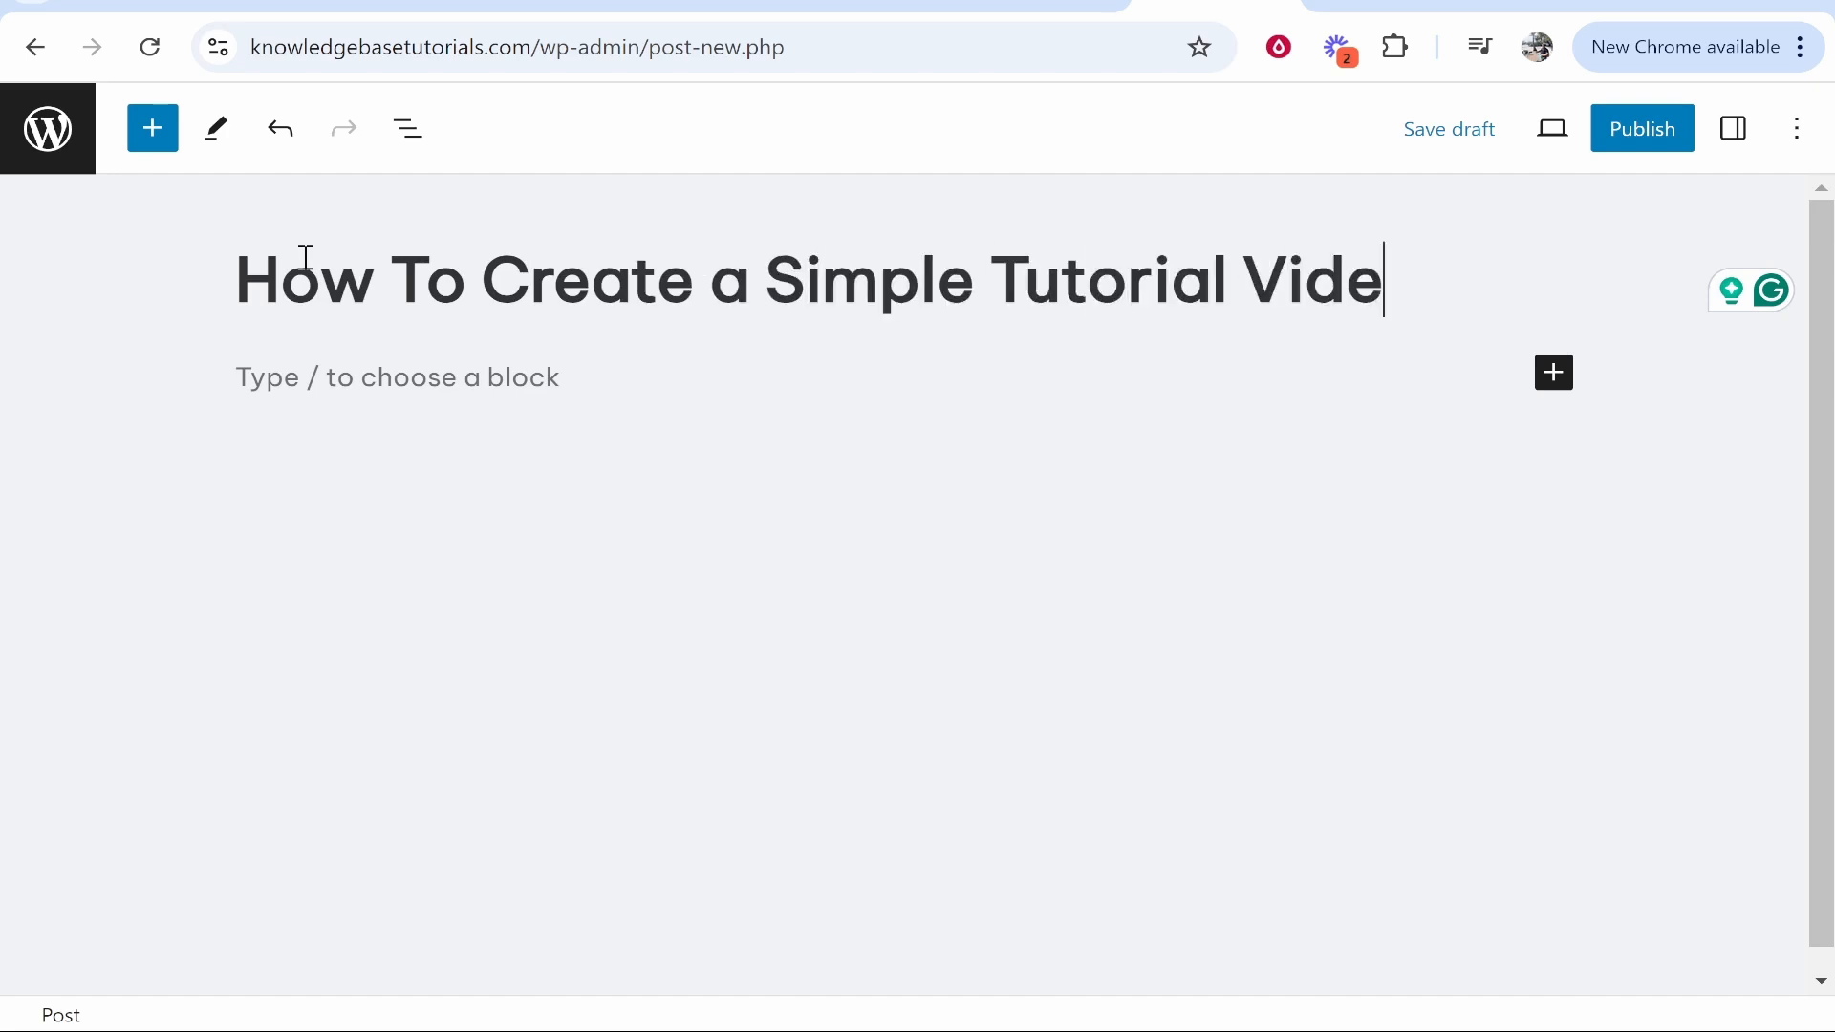
text(o)
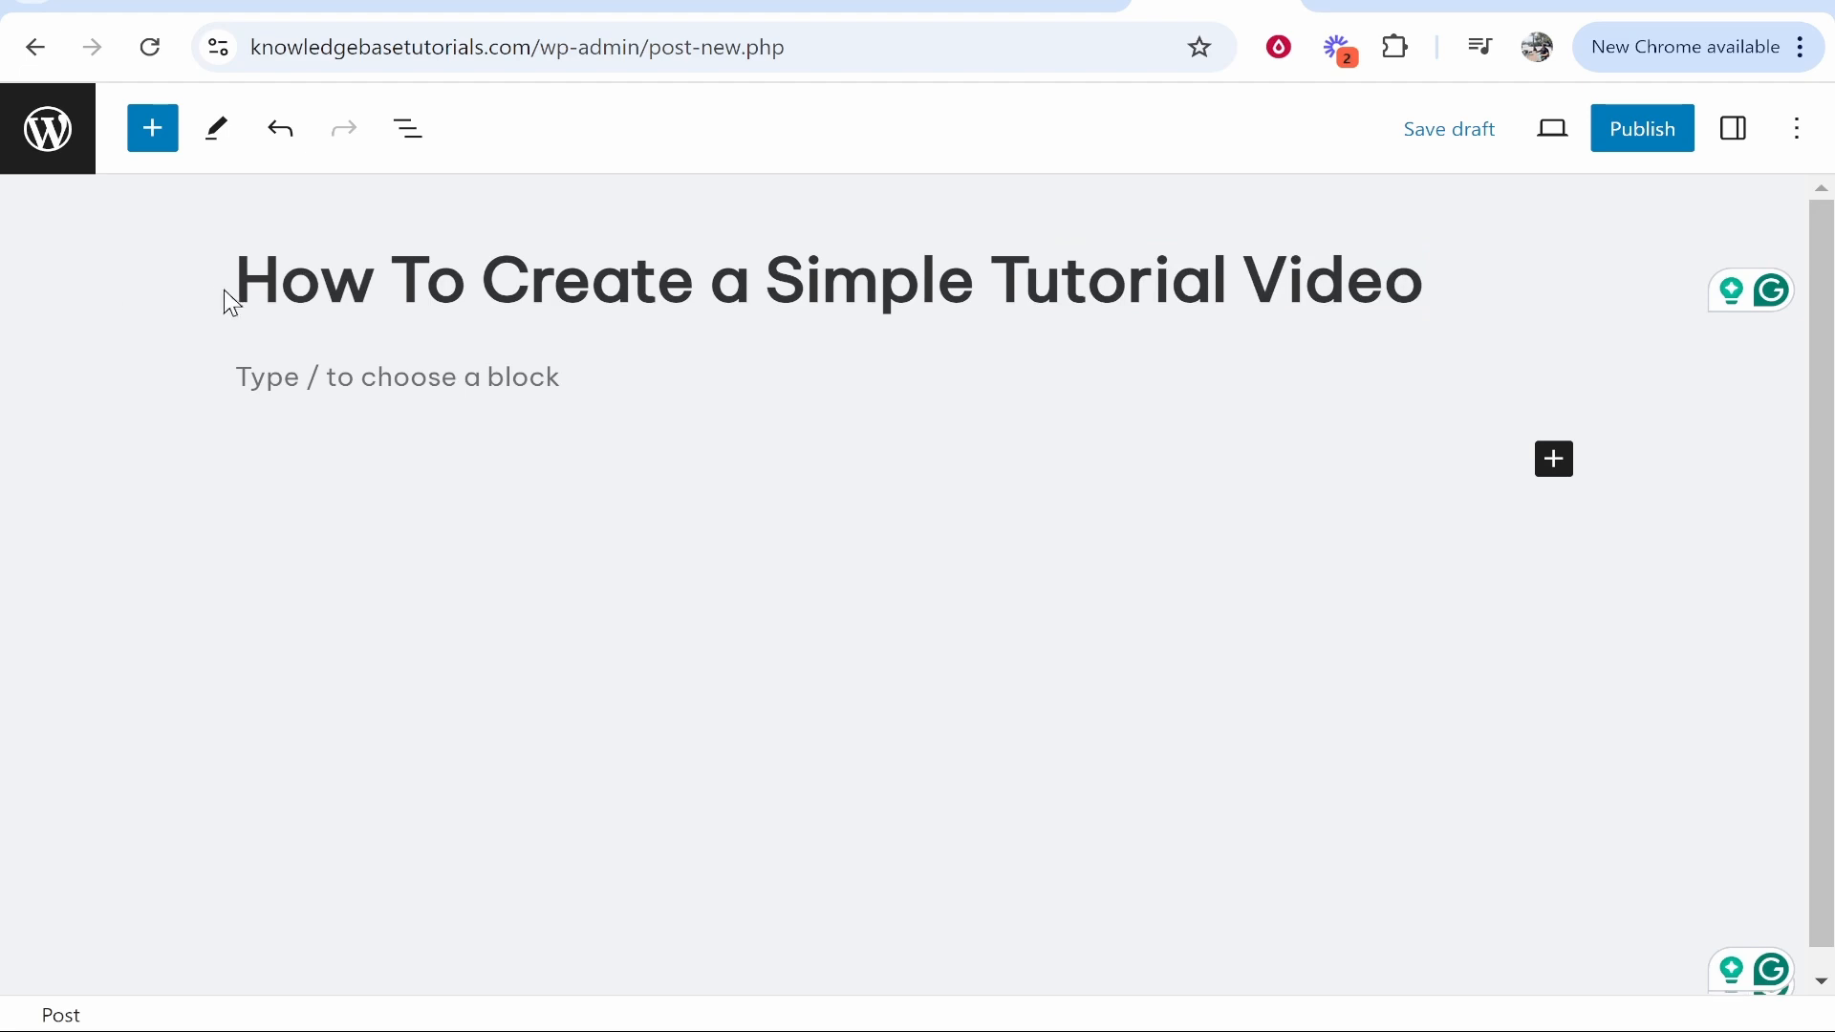
drag(269, 279, 1528, 286)
click(1501, 300)
Add a paragraph below the title reading "To create a powerful, helpful tutorial video, do these 5 things."
click(152, 131)
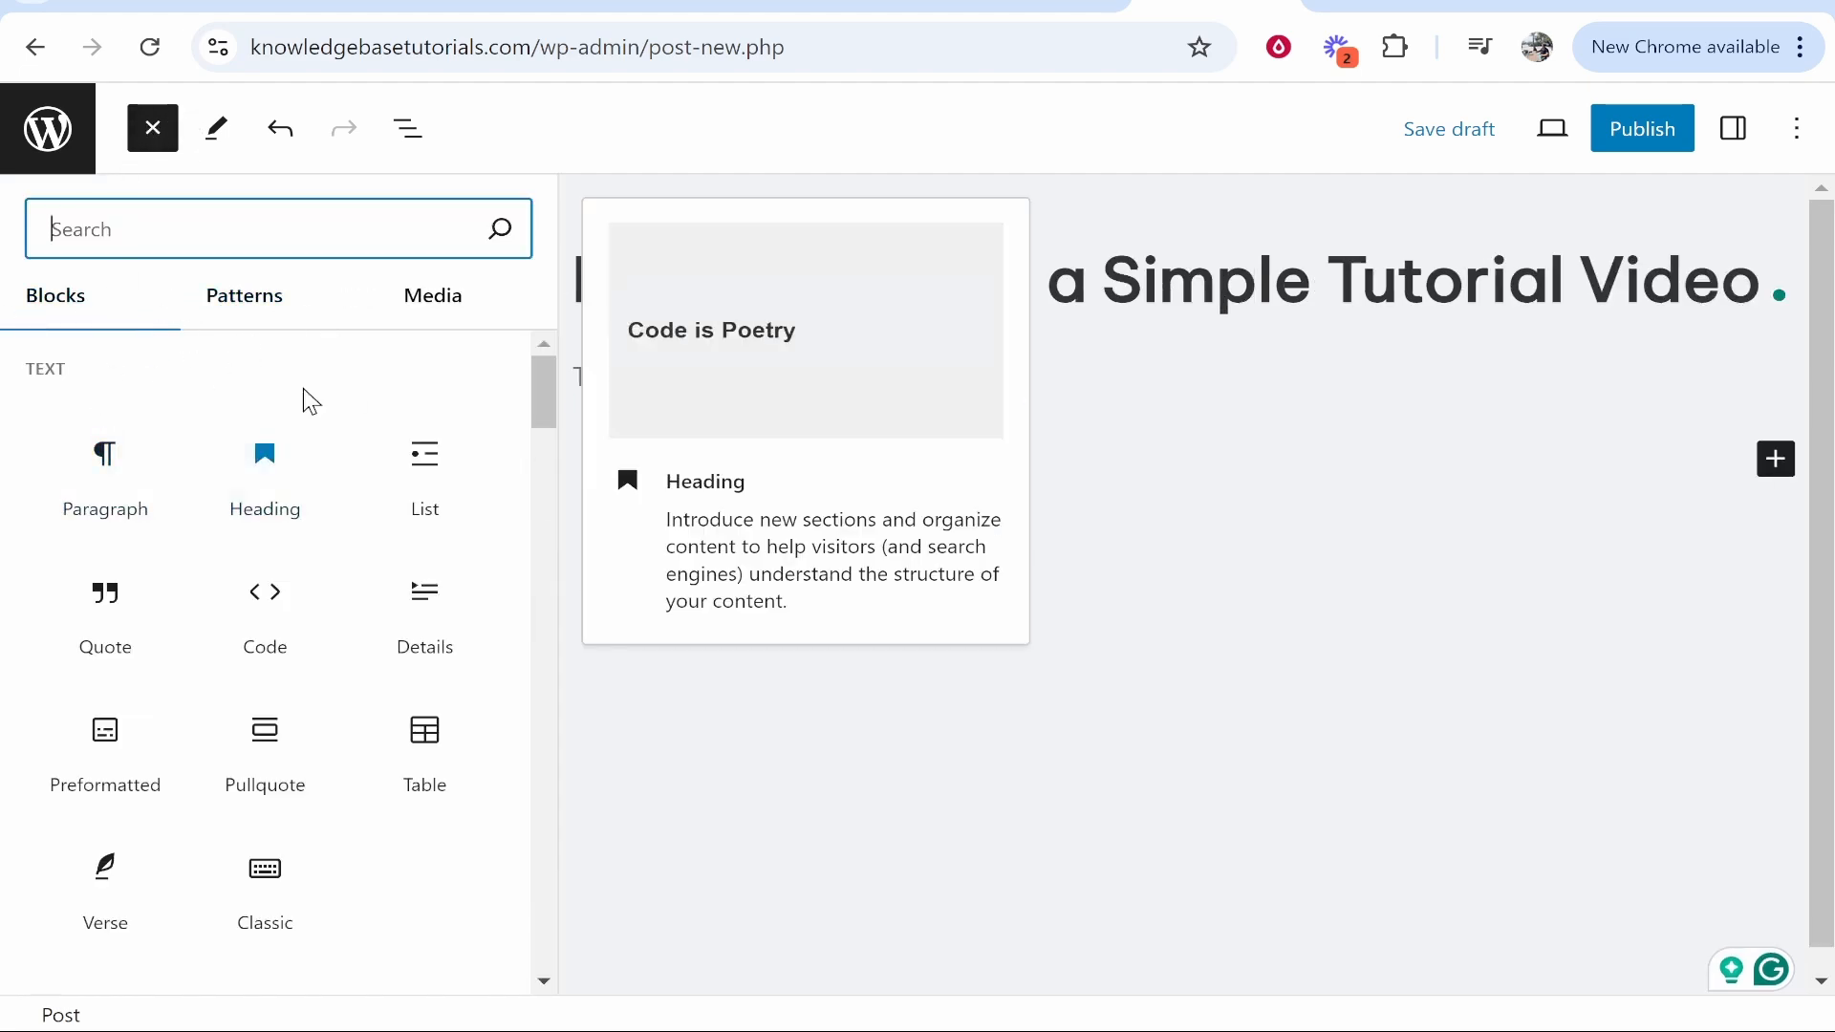
scroll(475, 385, down, 1)
scroll(475, 385, up, 1)
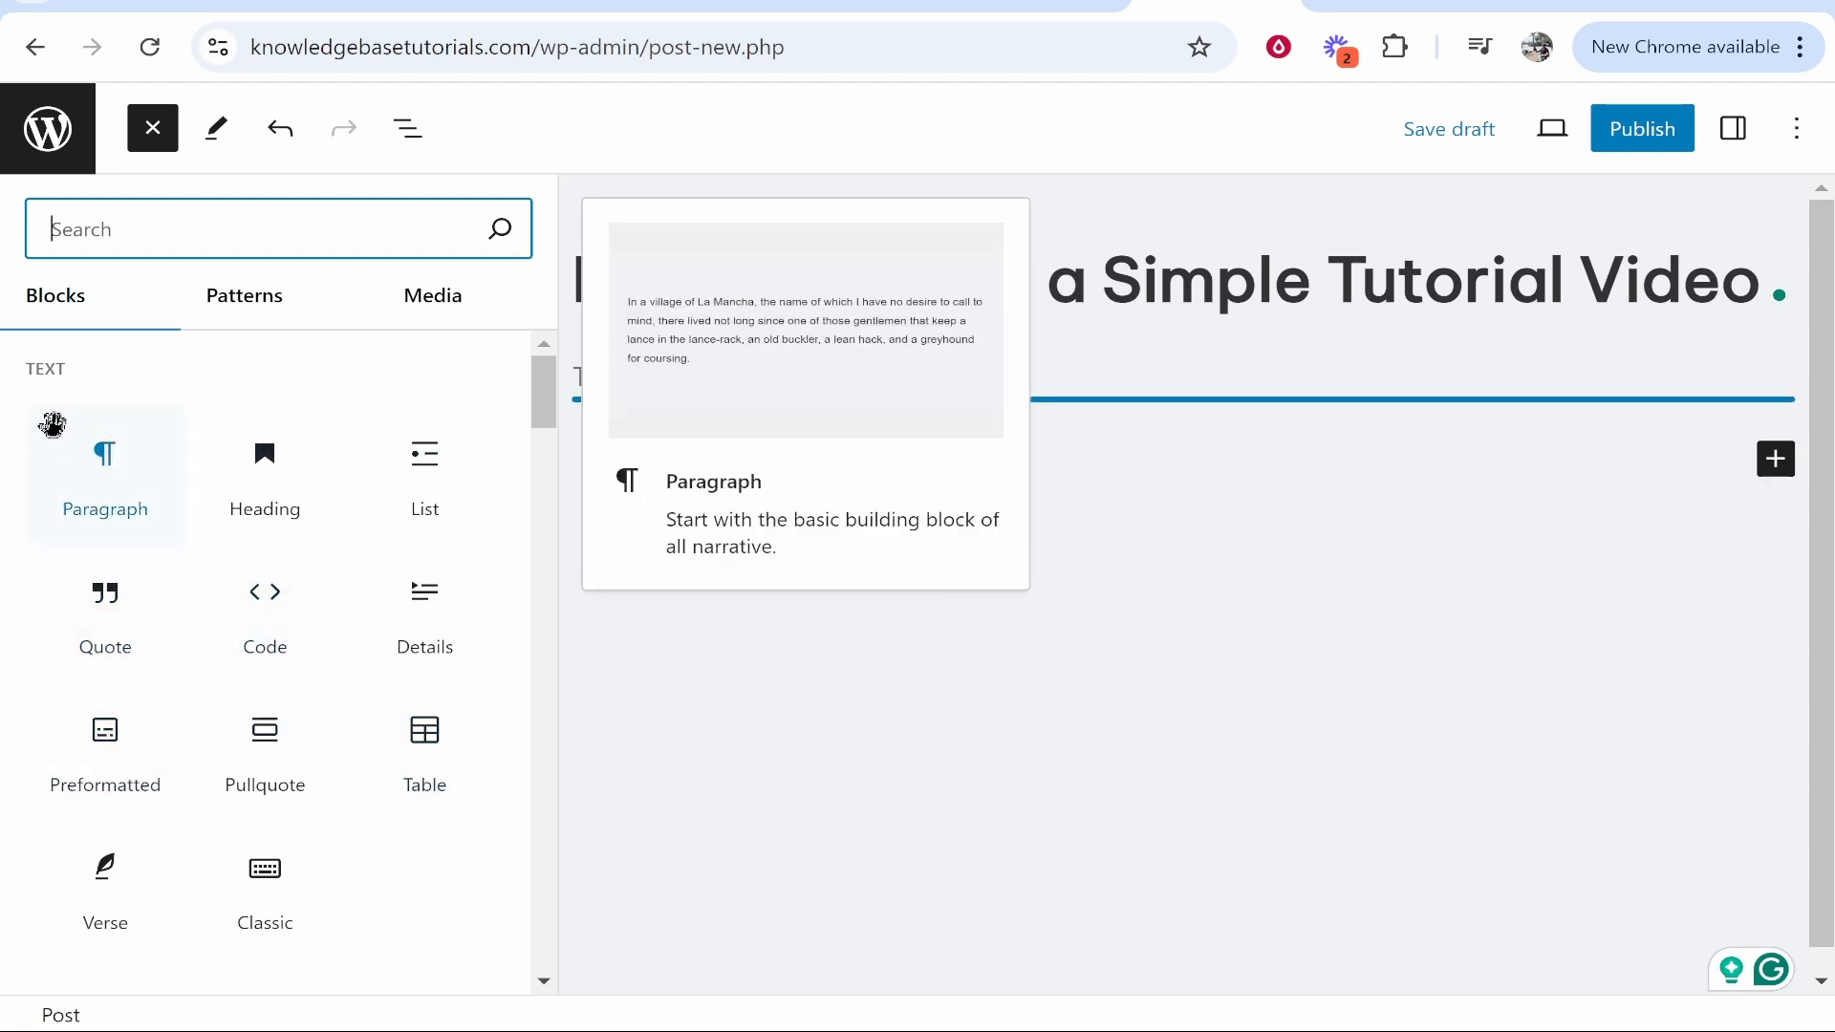
drag(102, 513, 664, 459)
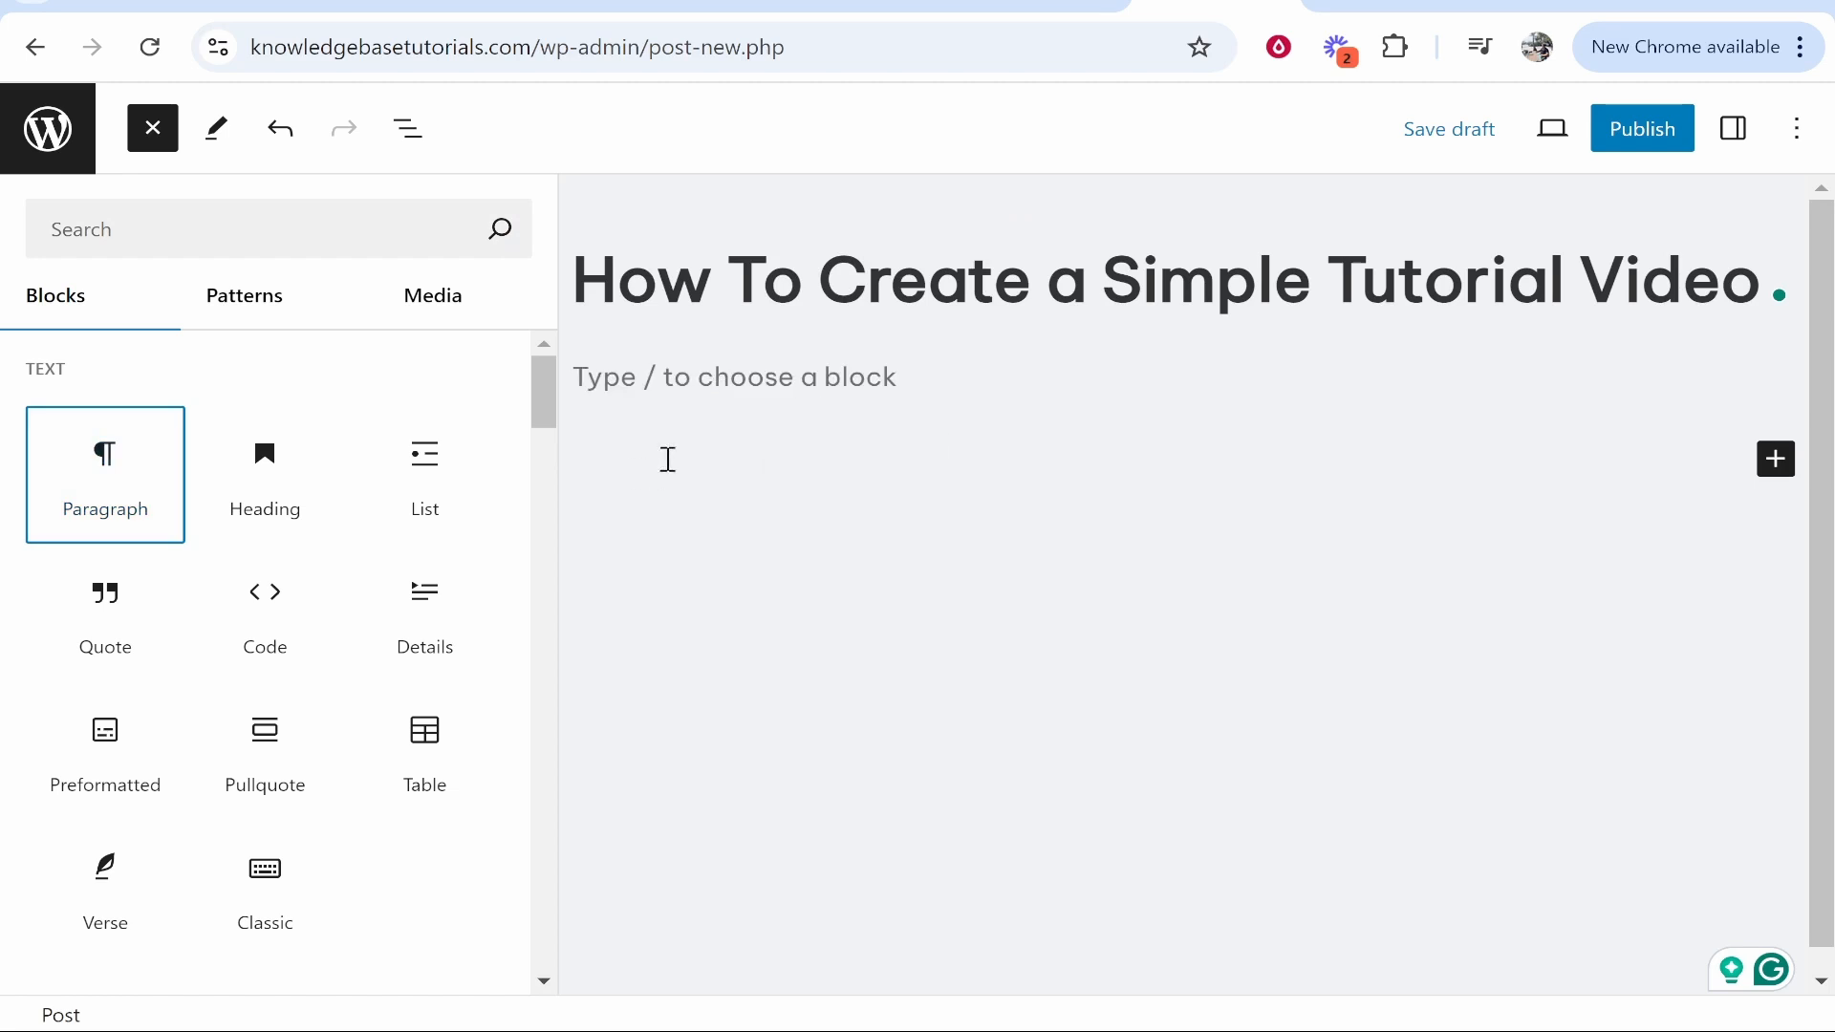
click(695, 382)
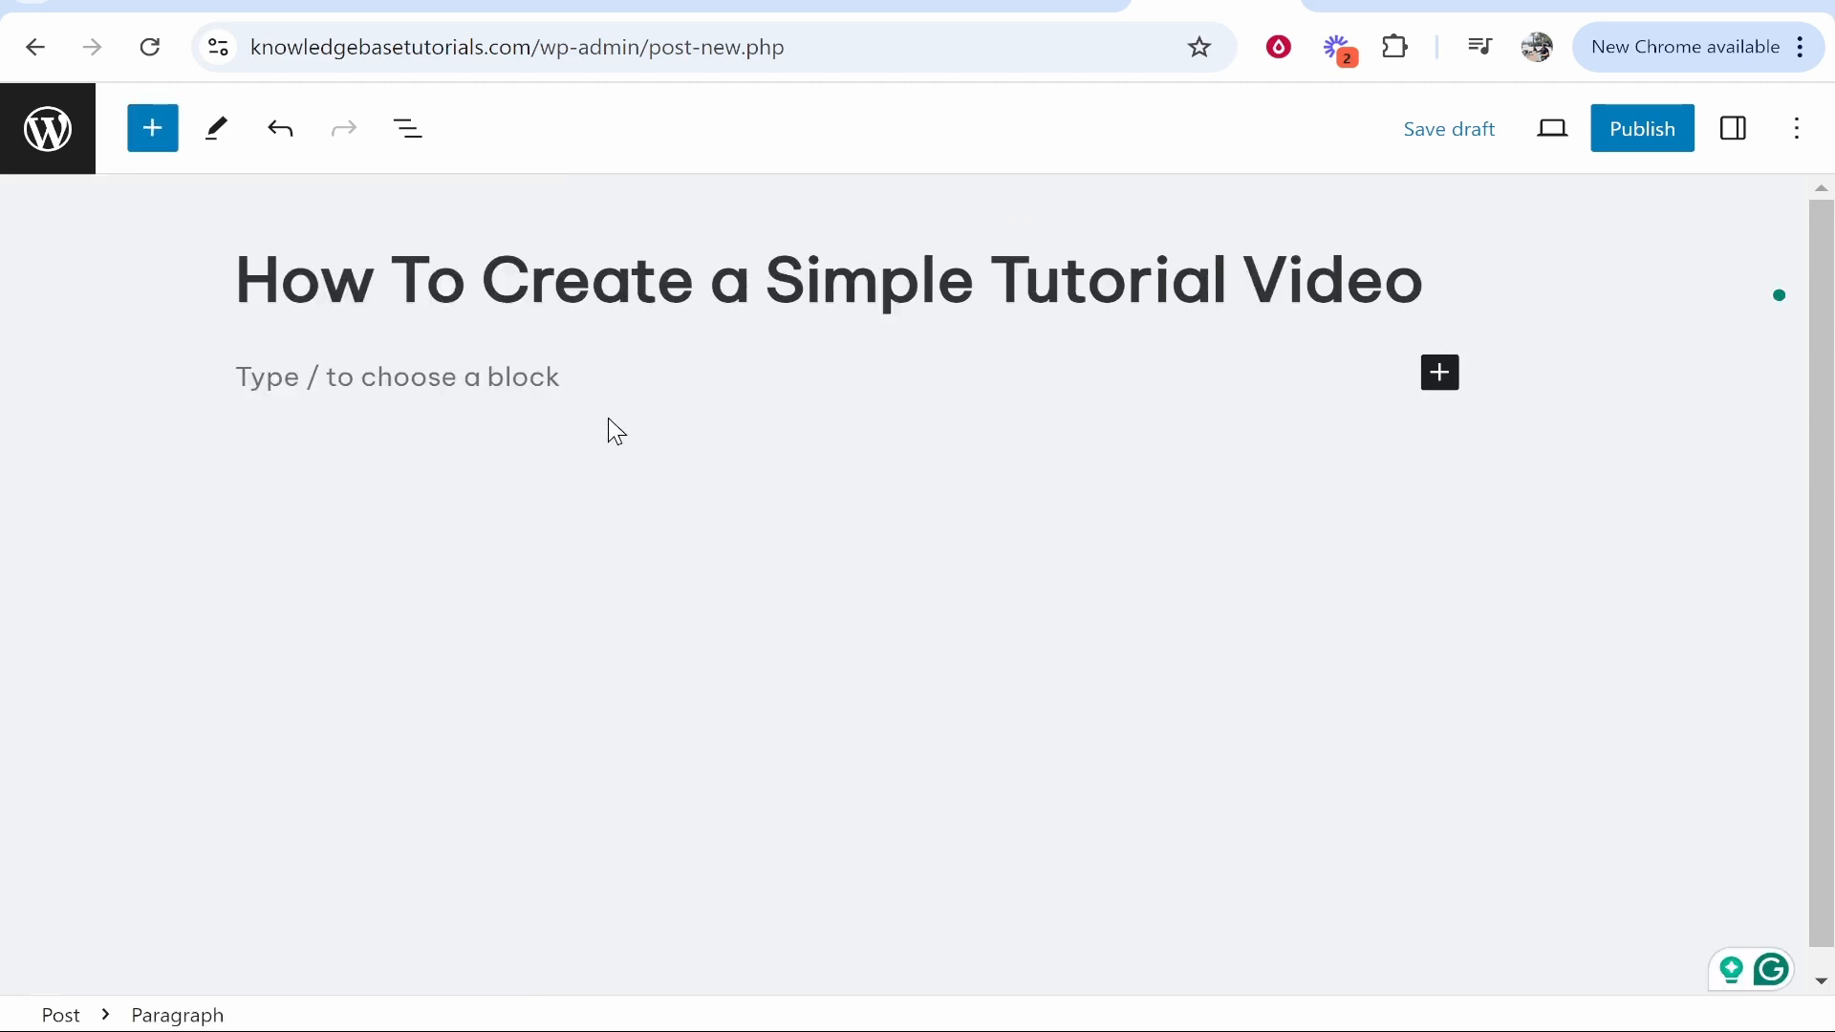
text(To create a powerful, helpful tutorial video make sure to do these 5)
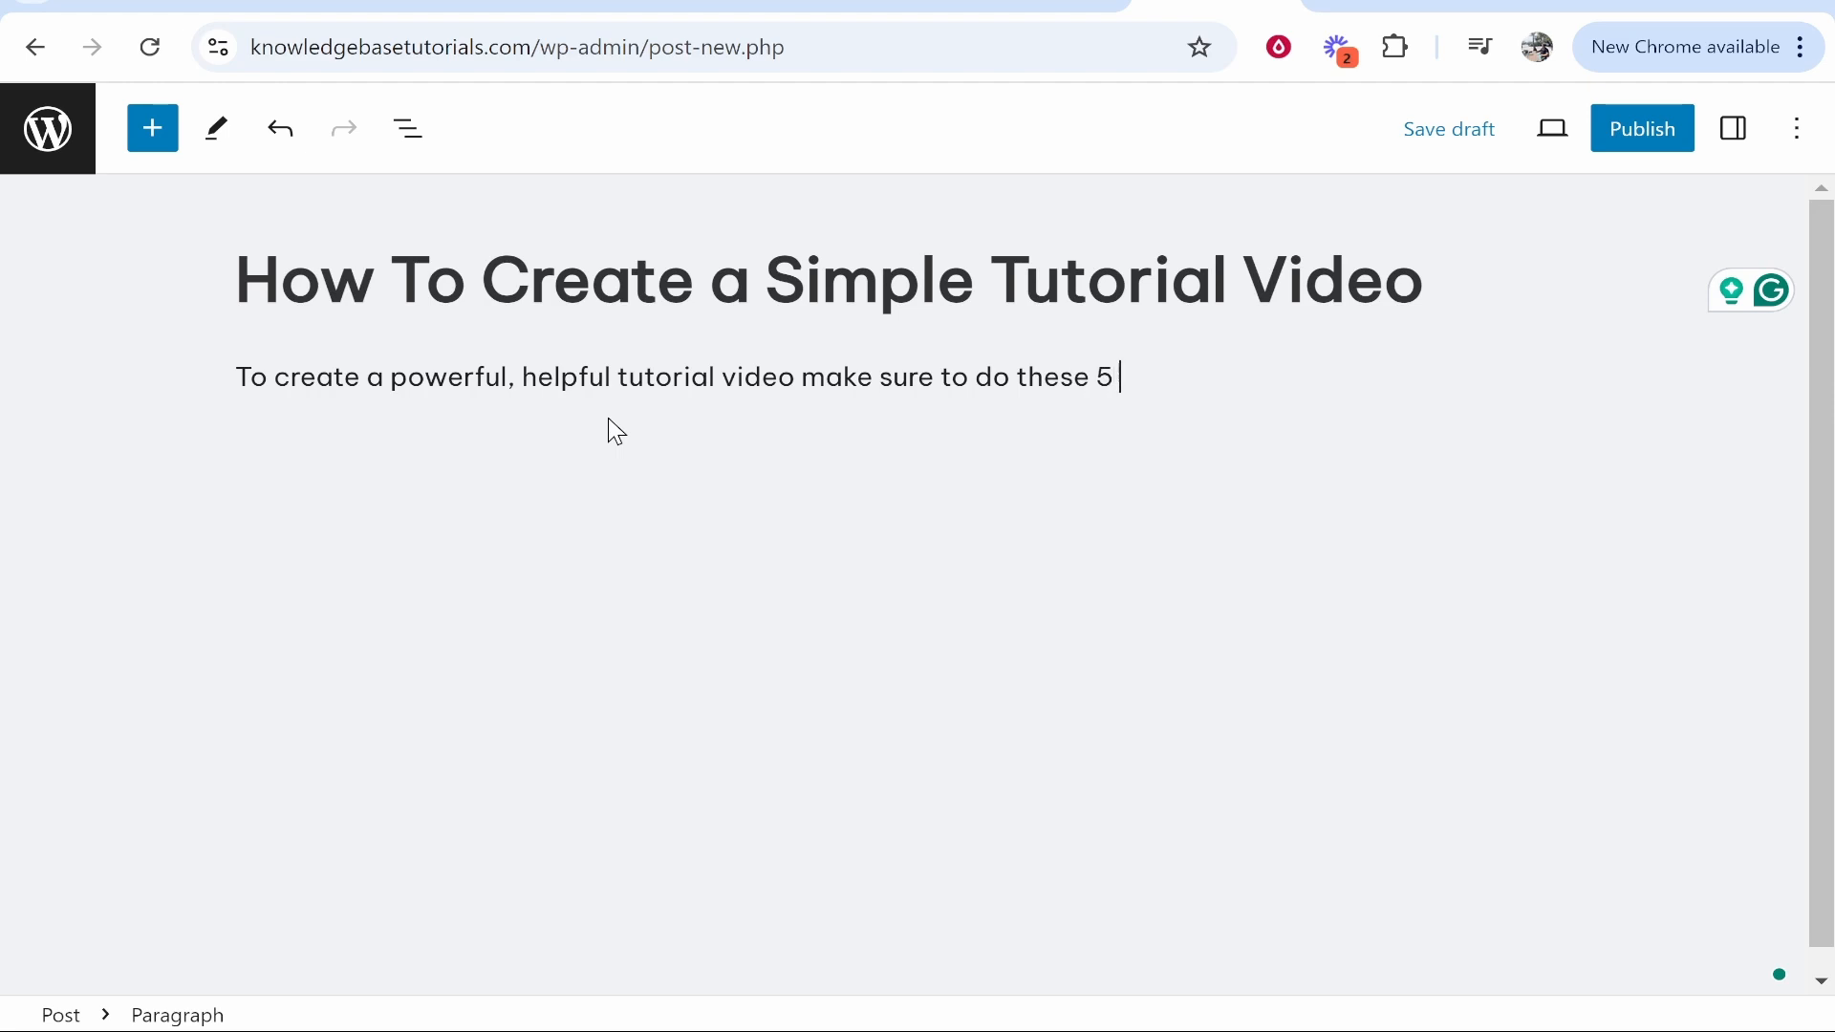
text(ngs.)
key(Return)
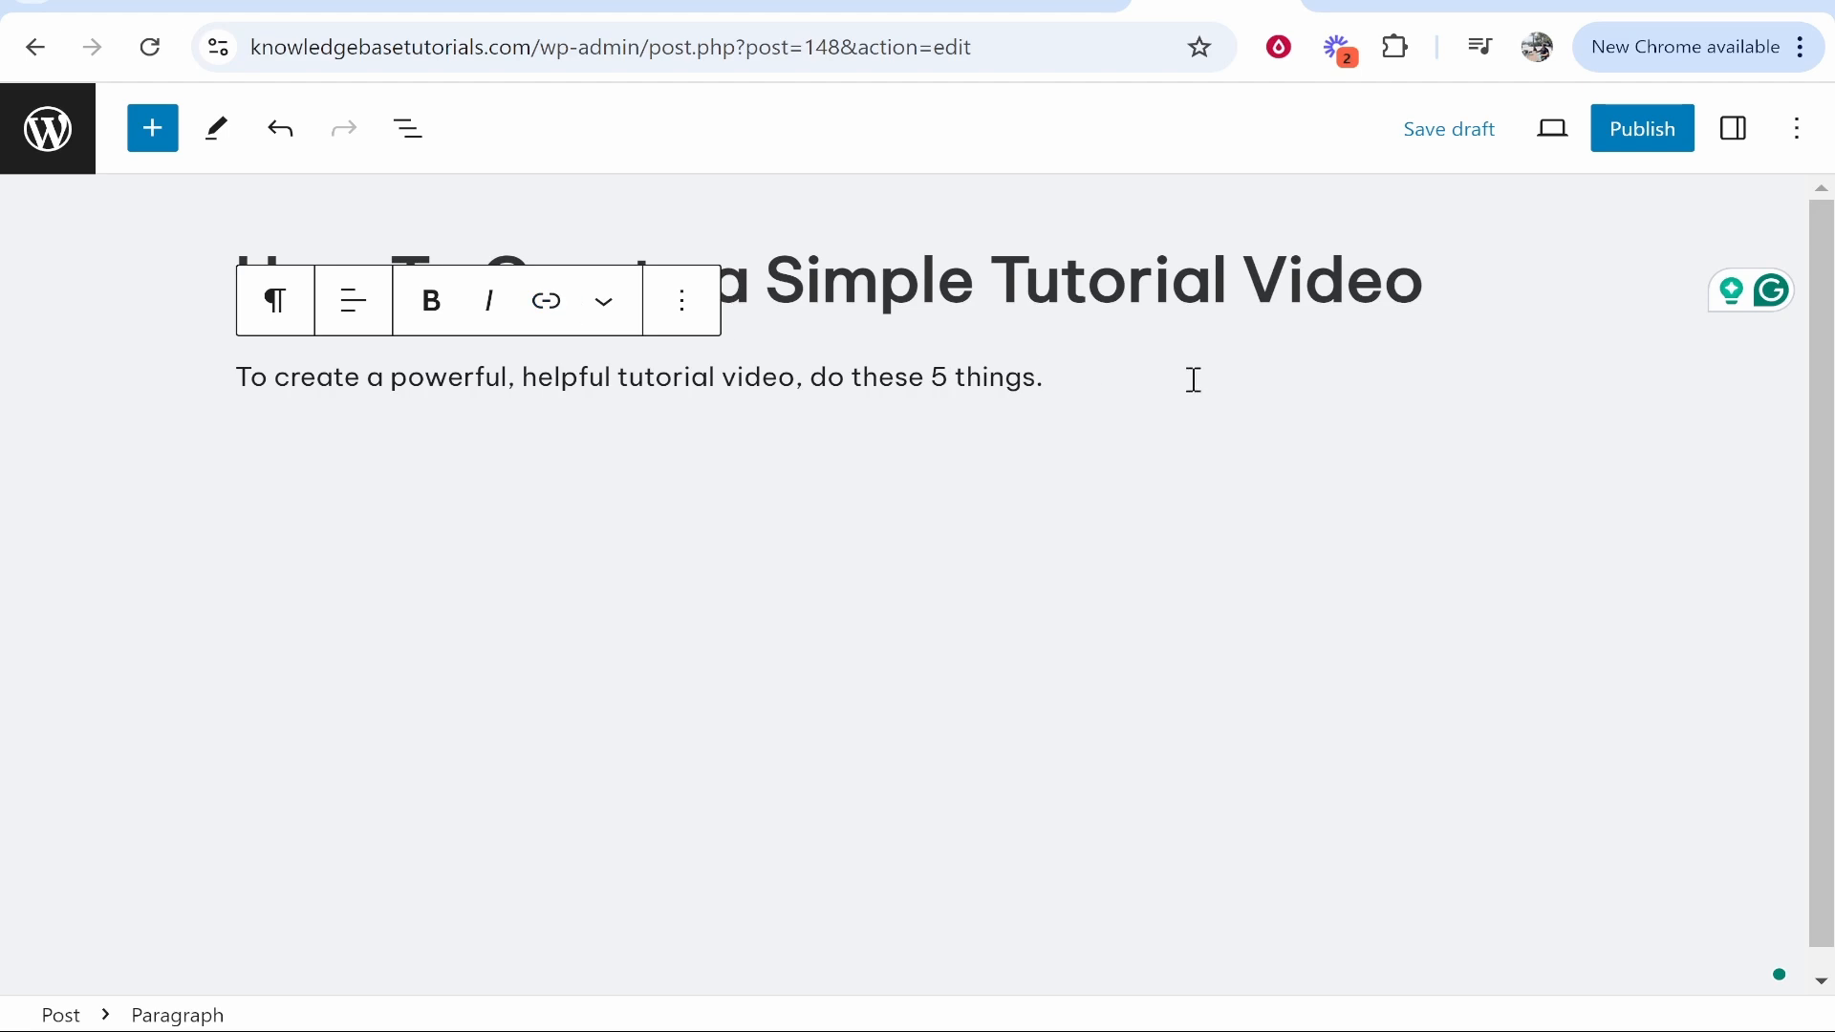
Make the intro sentence bold and review the additional text formatting and block options
drag(1192, 376, 239, 387)
click(451, 305)
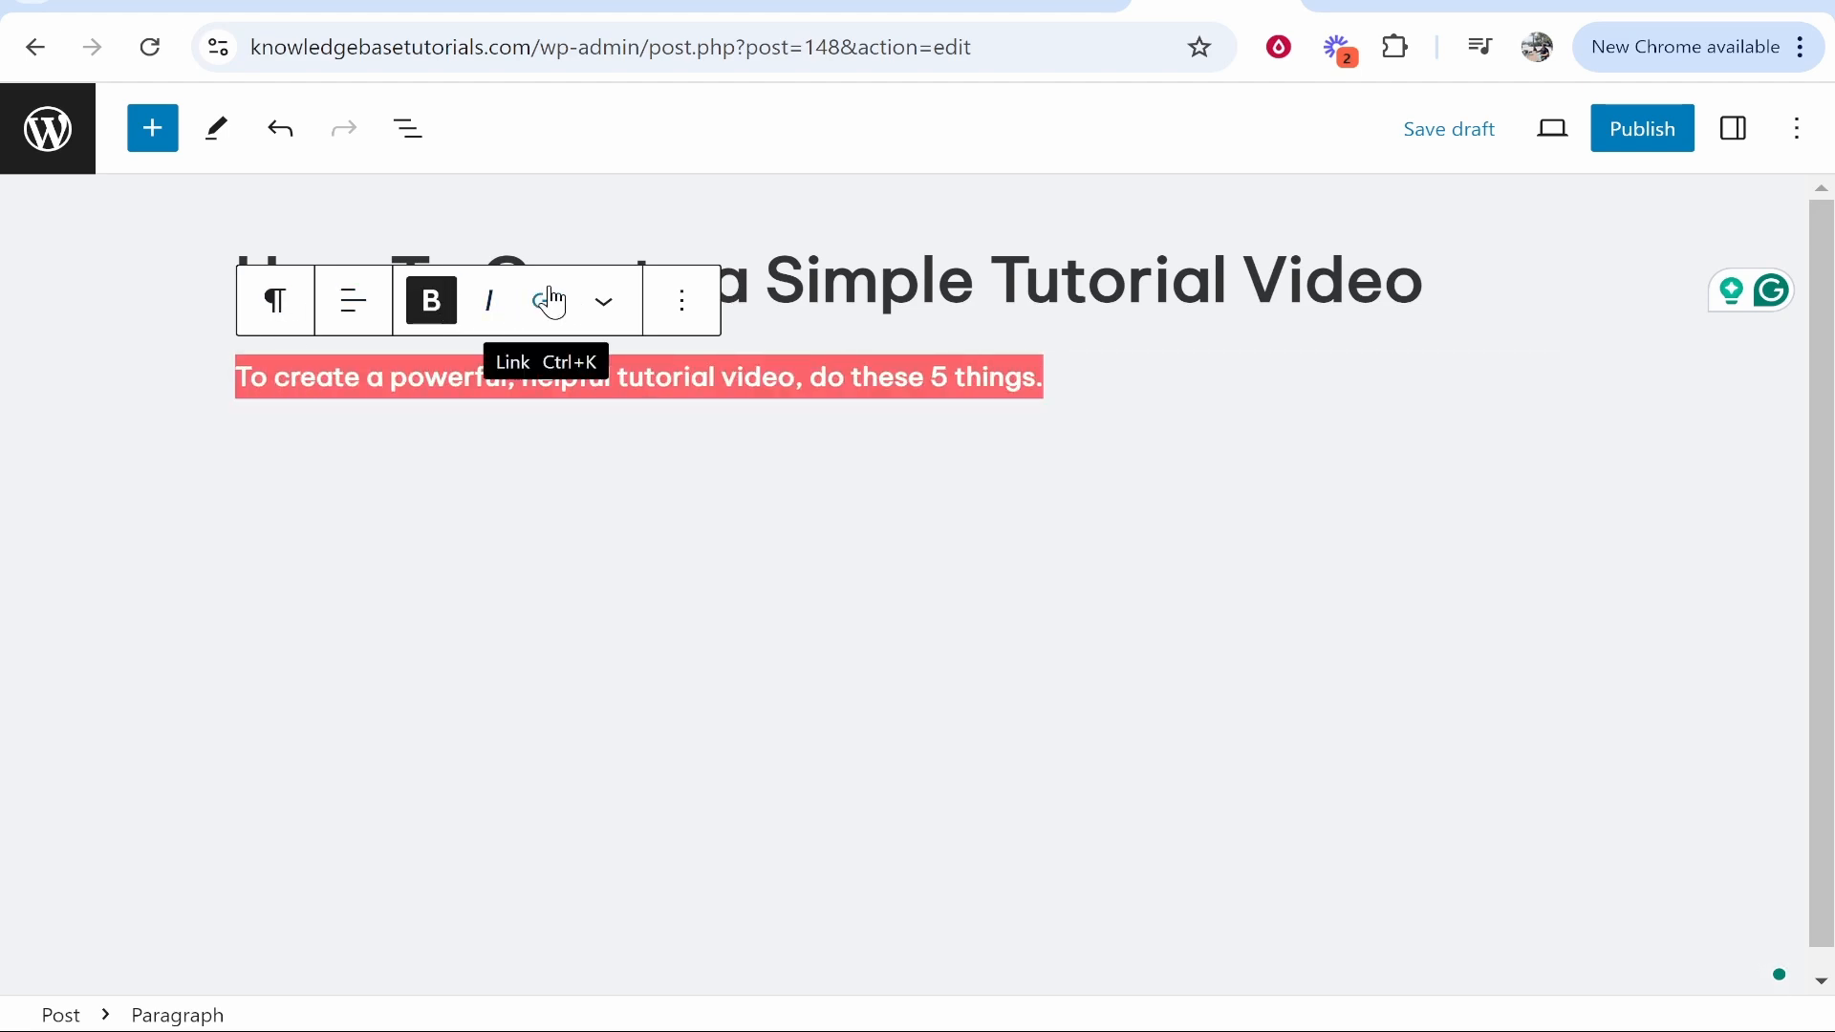
click(604, 302)
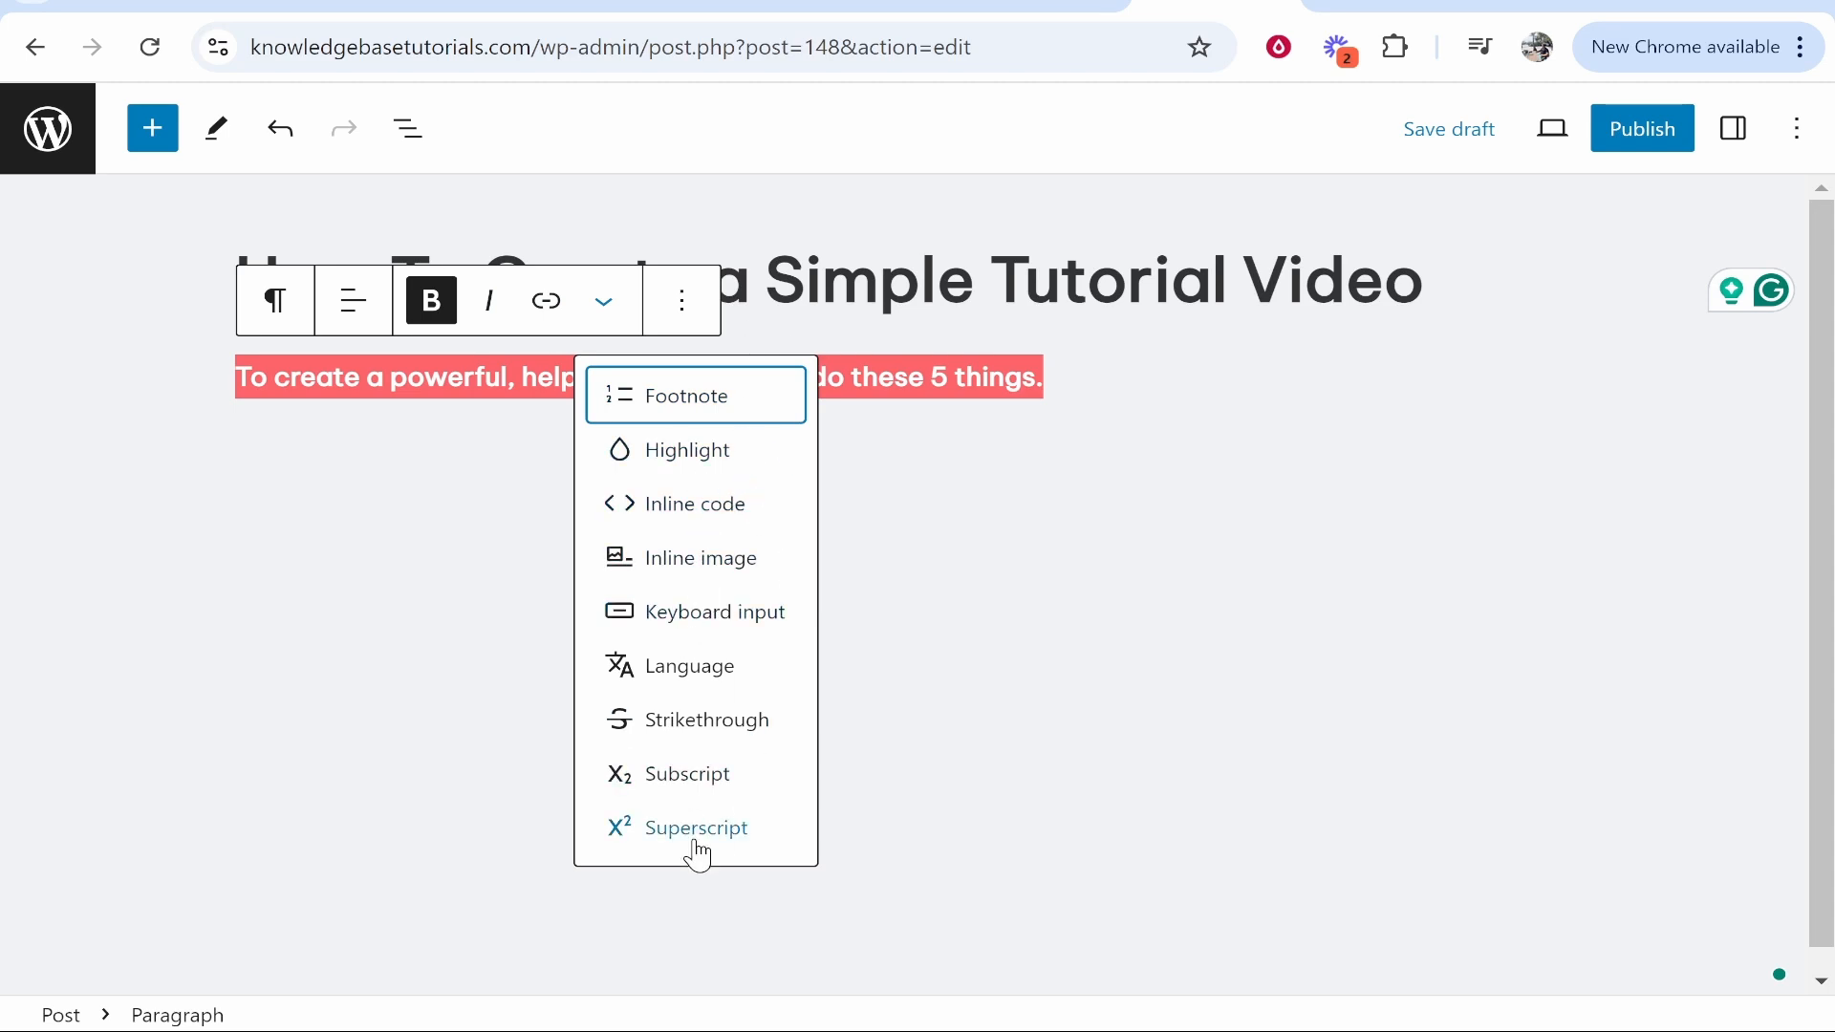
click(679, 302)
scroll(987, 602, down, 1)
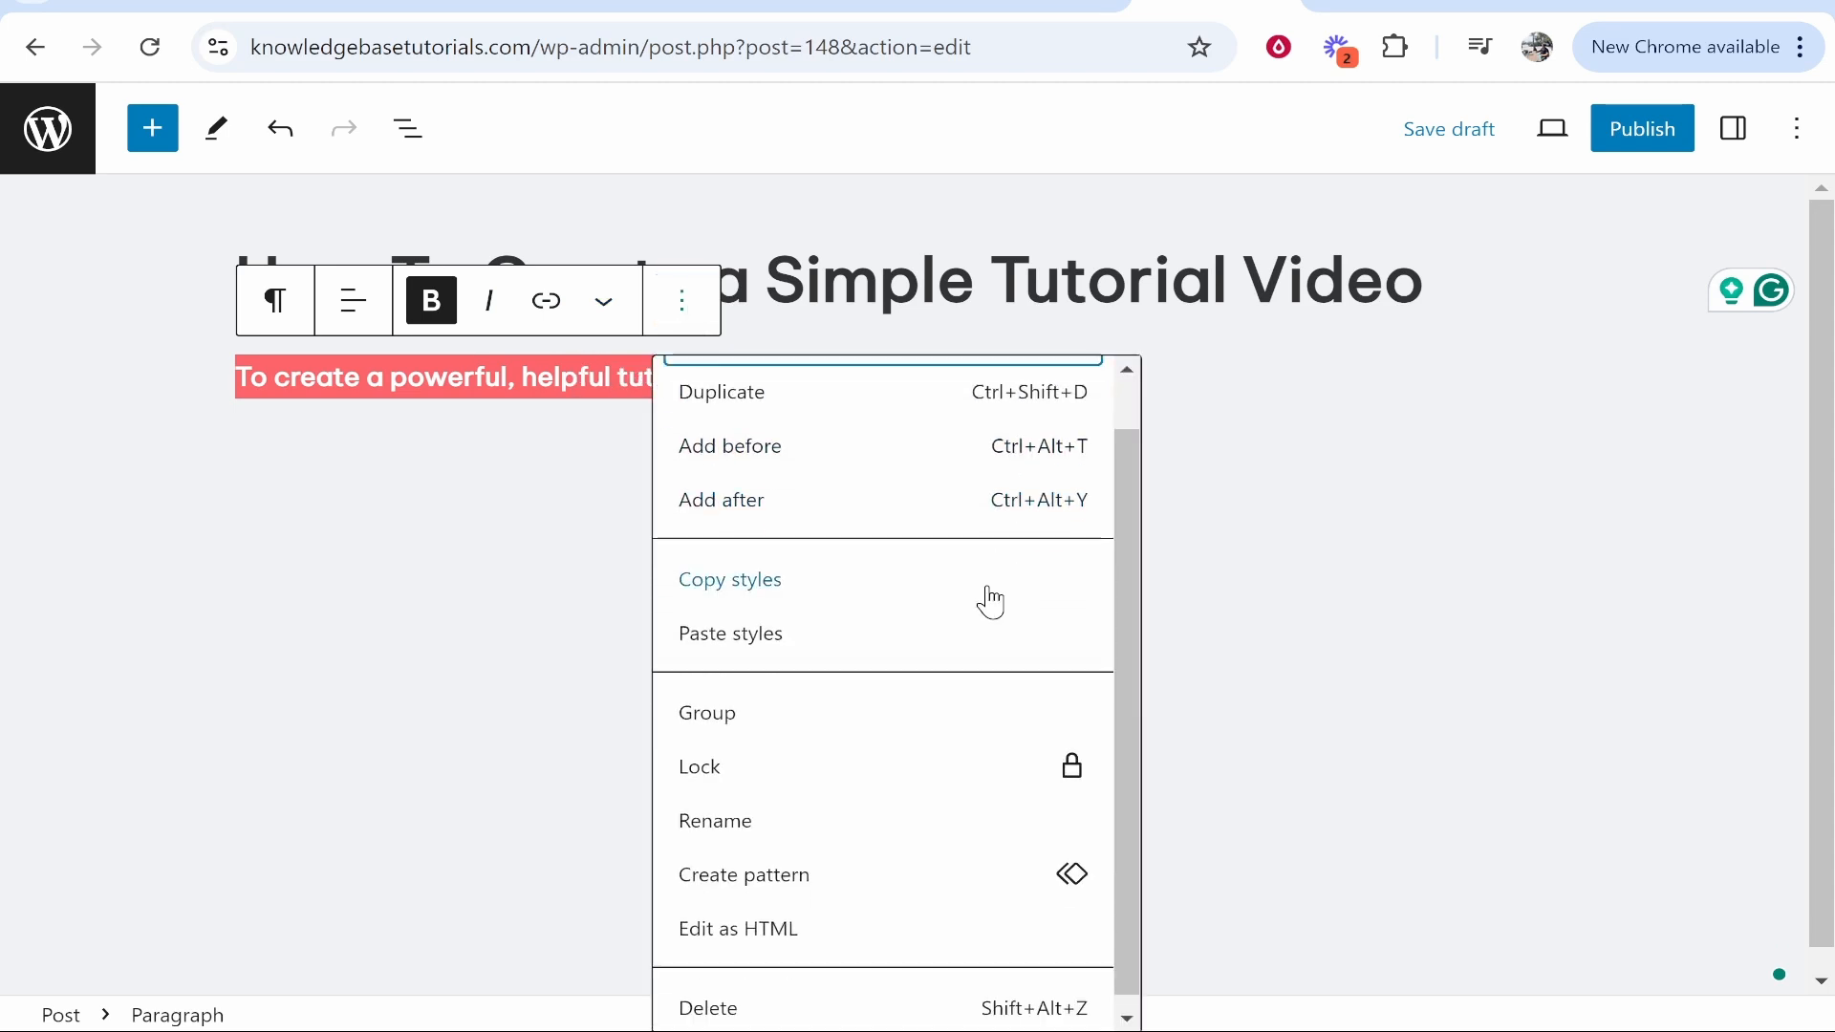
scroll(733, 758, up, 1)
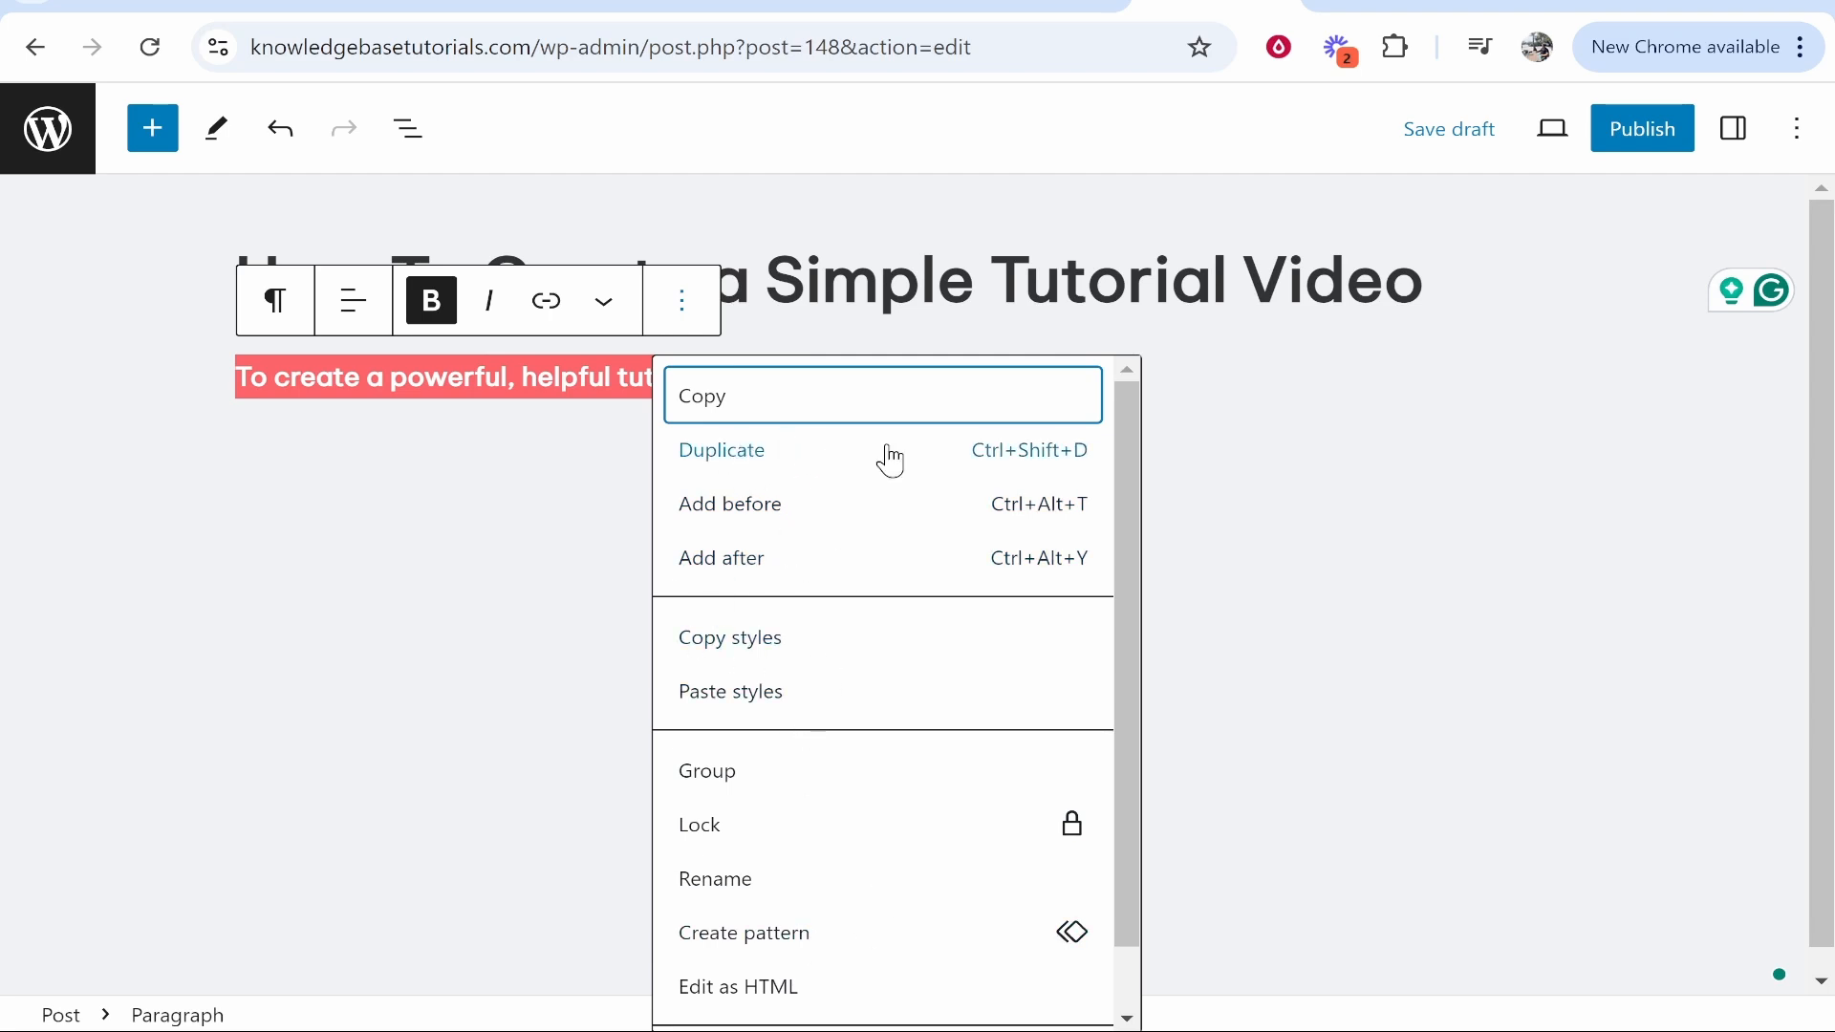
scroll(915, 633, down, 1)
click(1430, 562)
click(1077, 383)
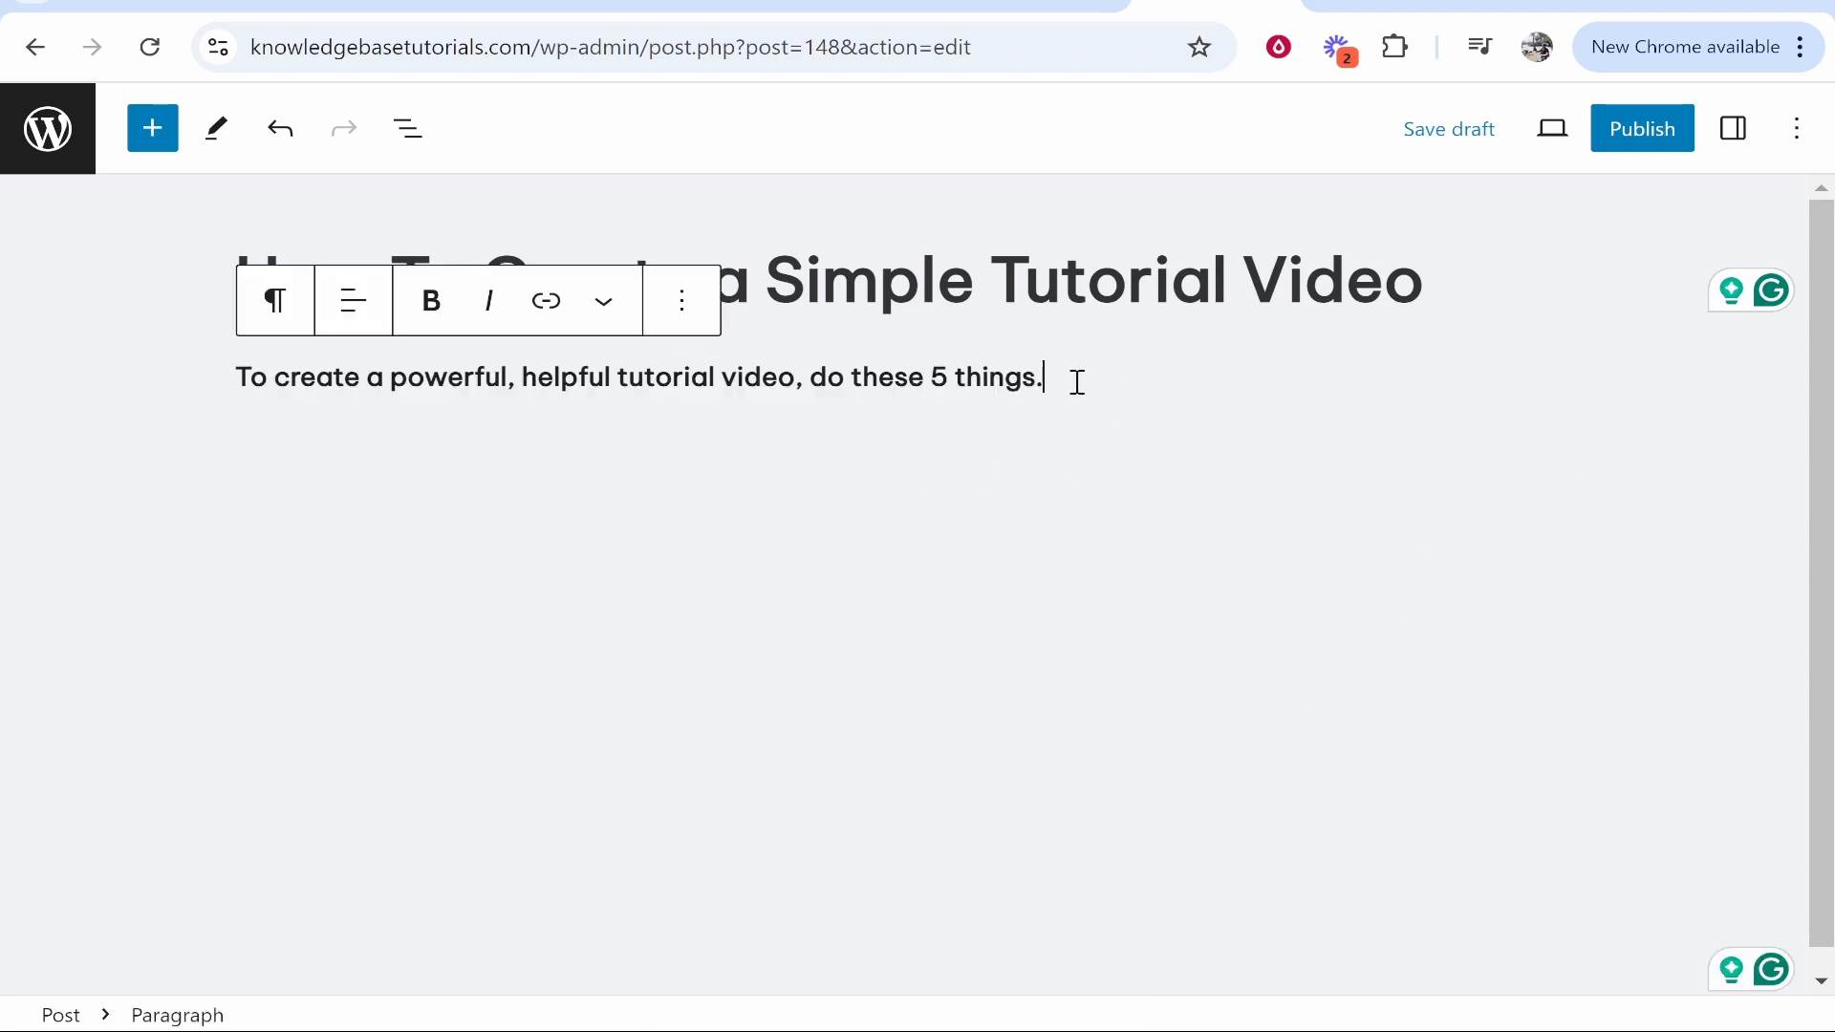
Remove the bold formatting from the whole intro sentence
drag(1077, 382, 238, 381)
key(ctrl+b)
click(1245, 428)
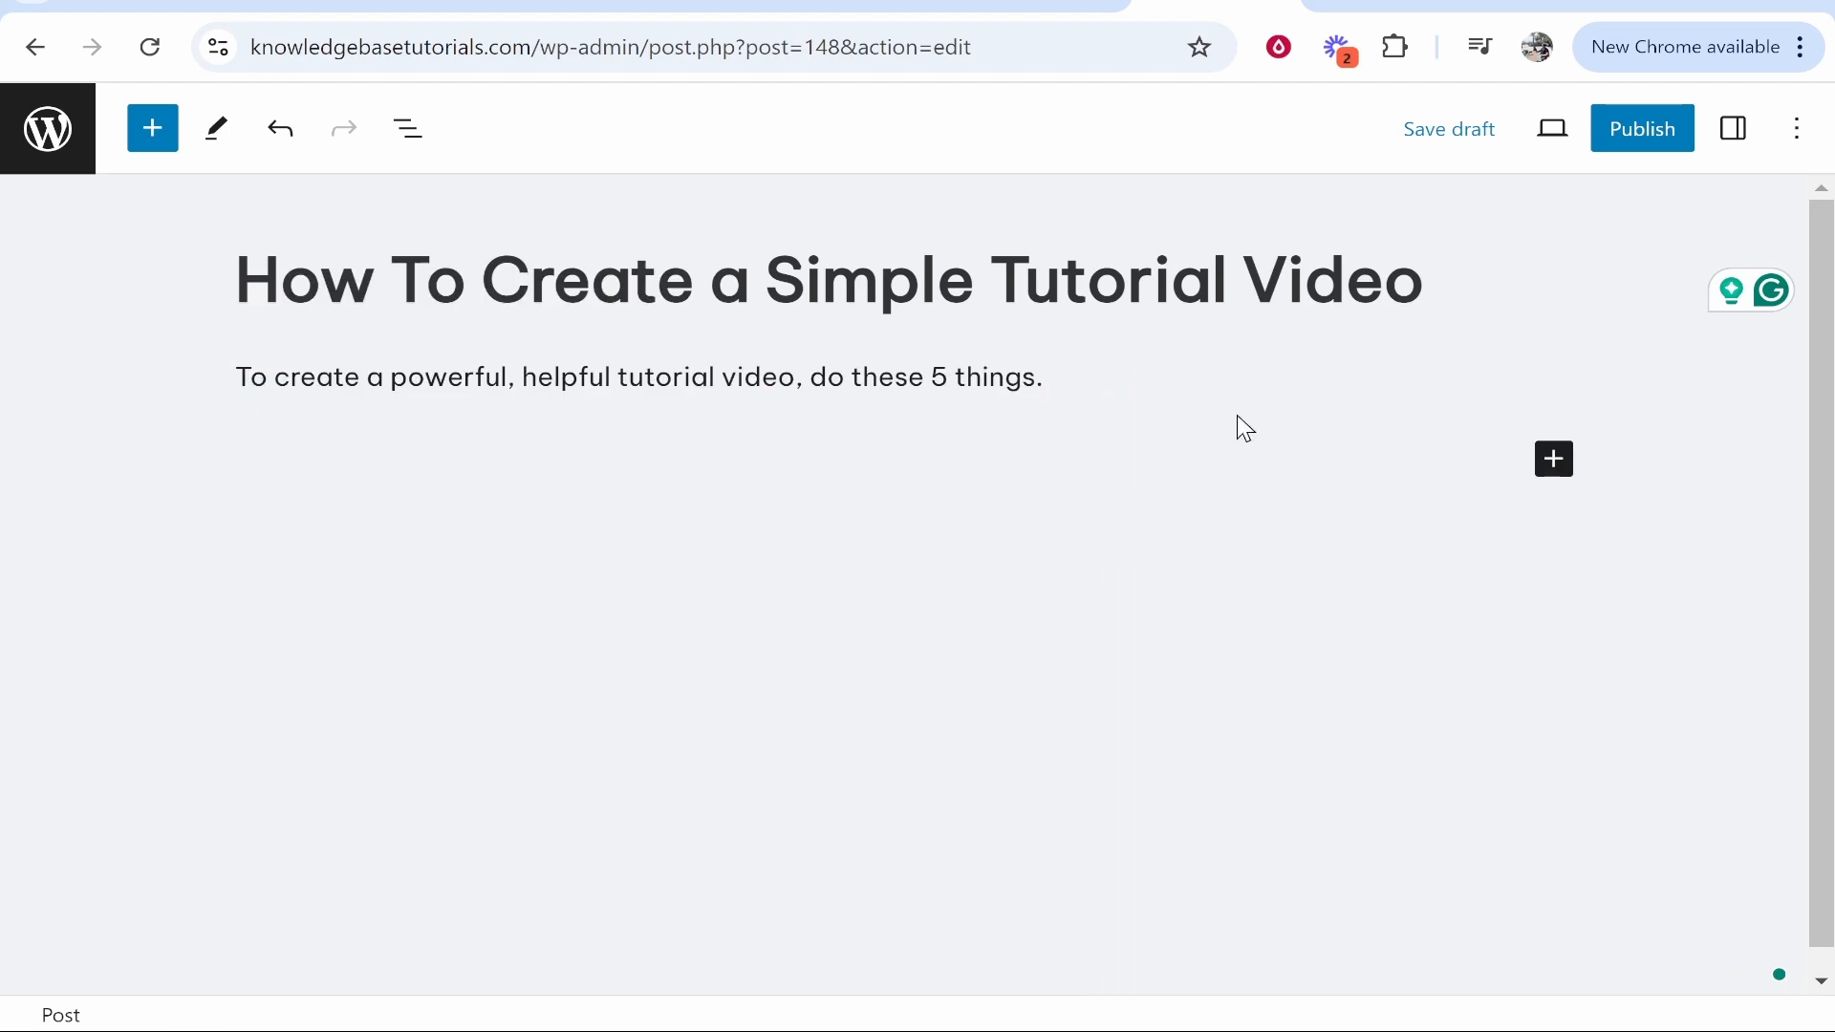
Insert an Image block between the post title and the intro paragraph
click(156, 128)
scroll(278, 516, down, 2)
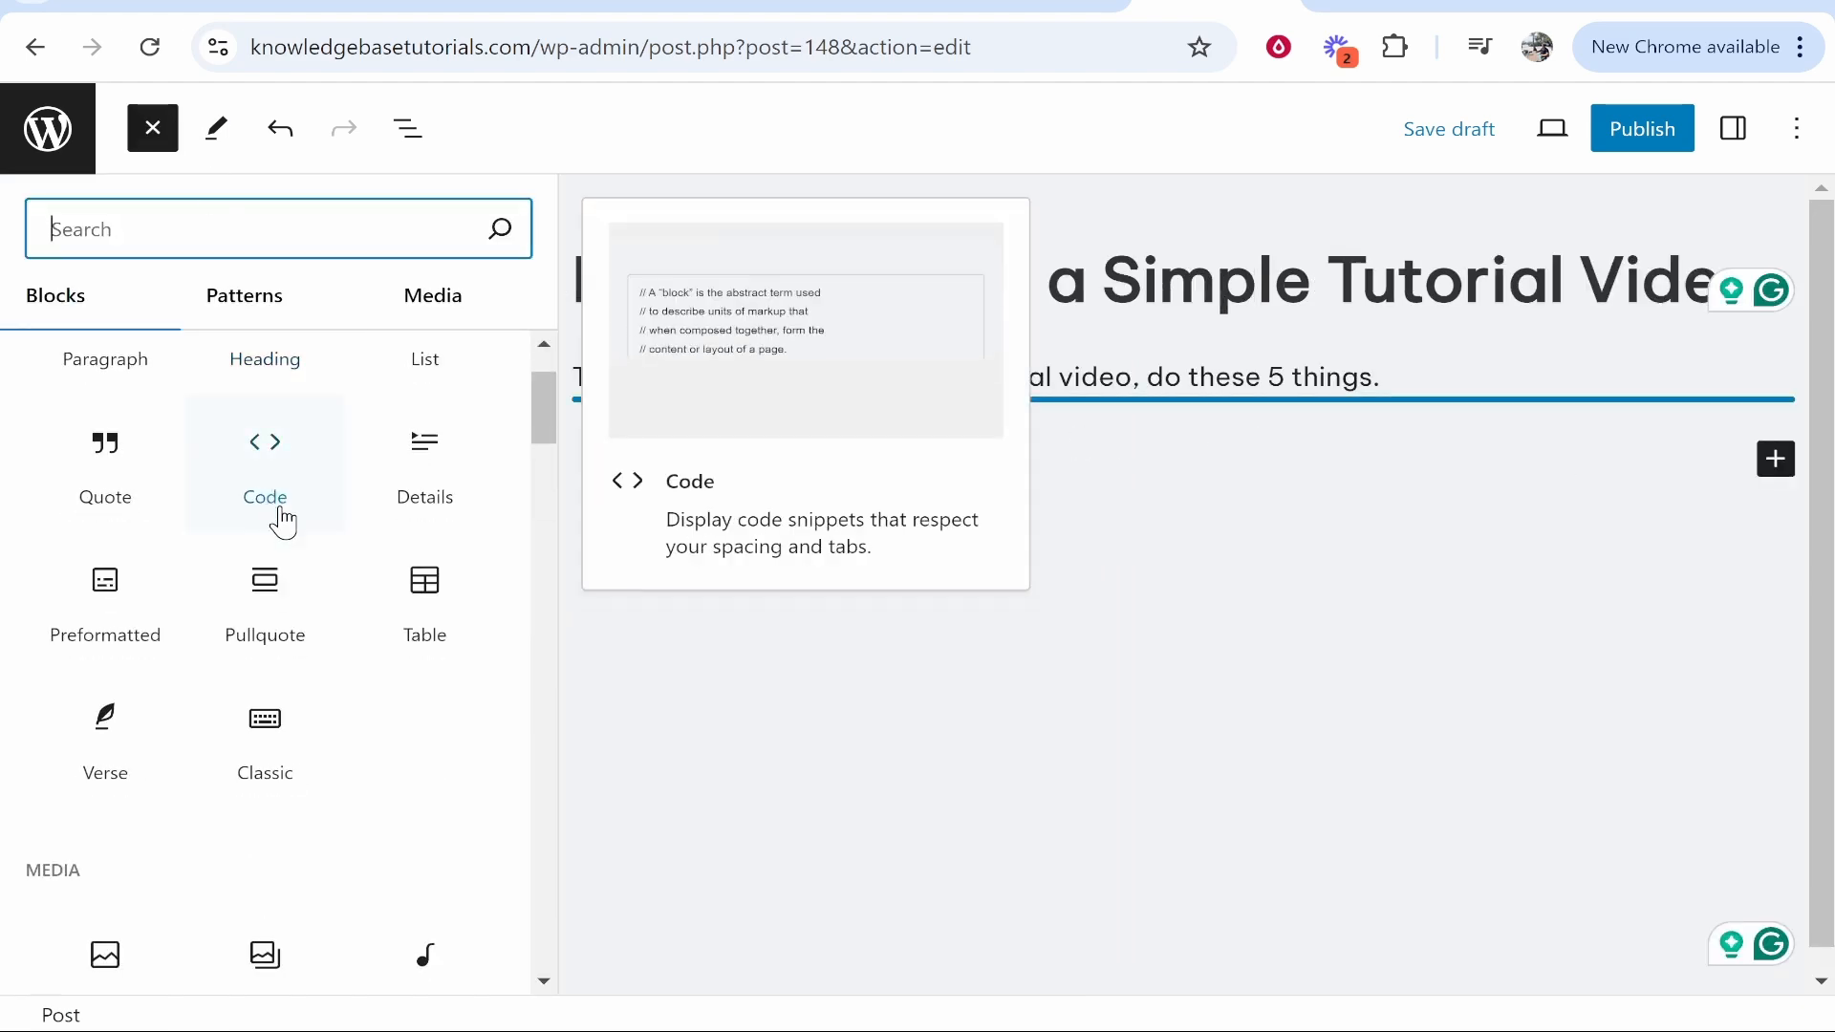
scroll(153, 571, down, 3)
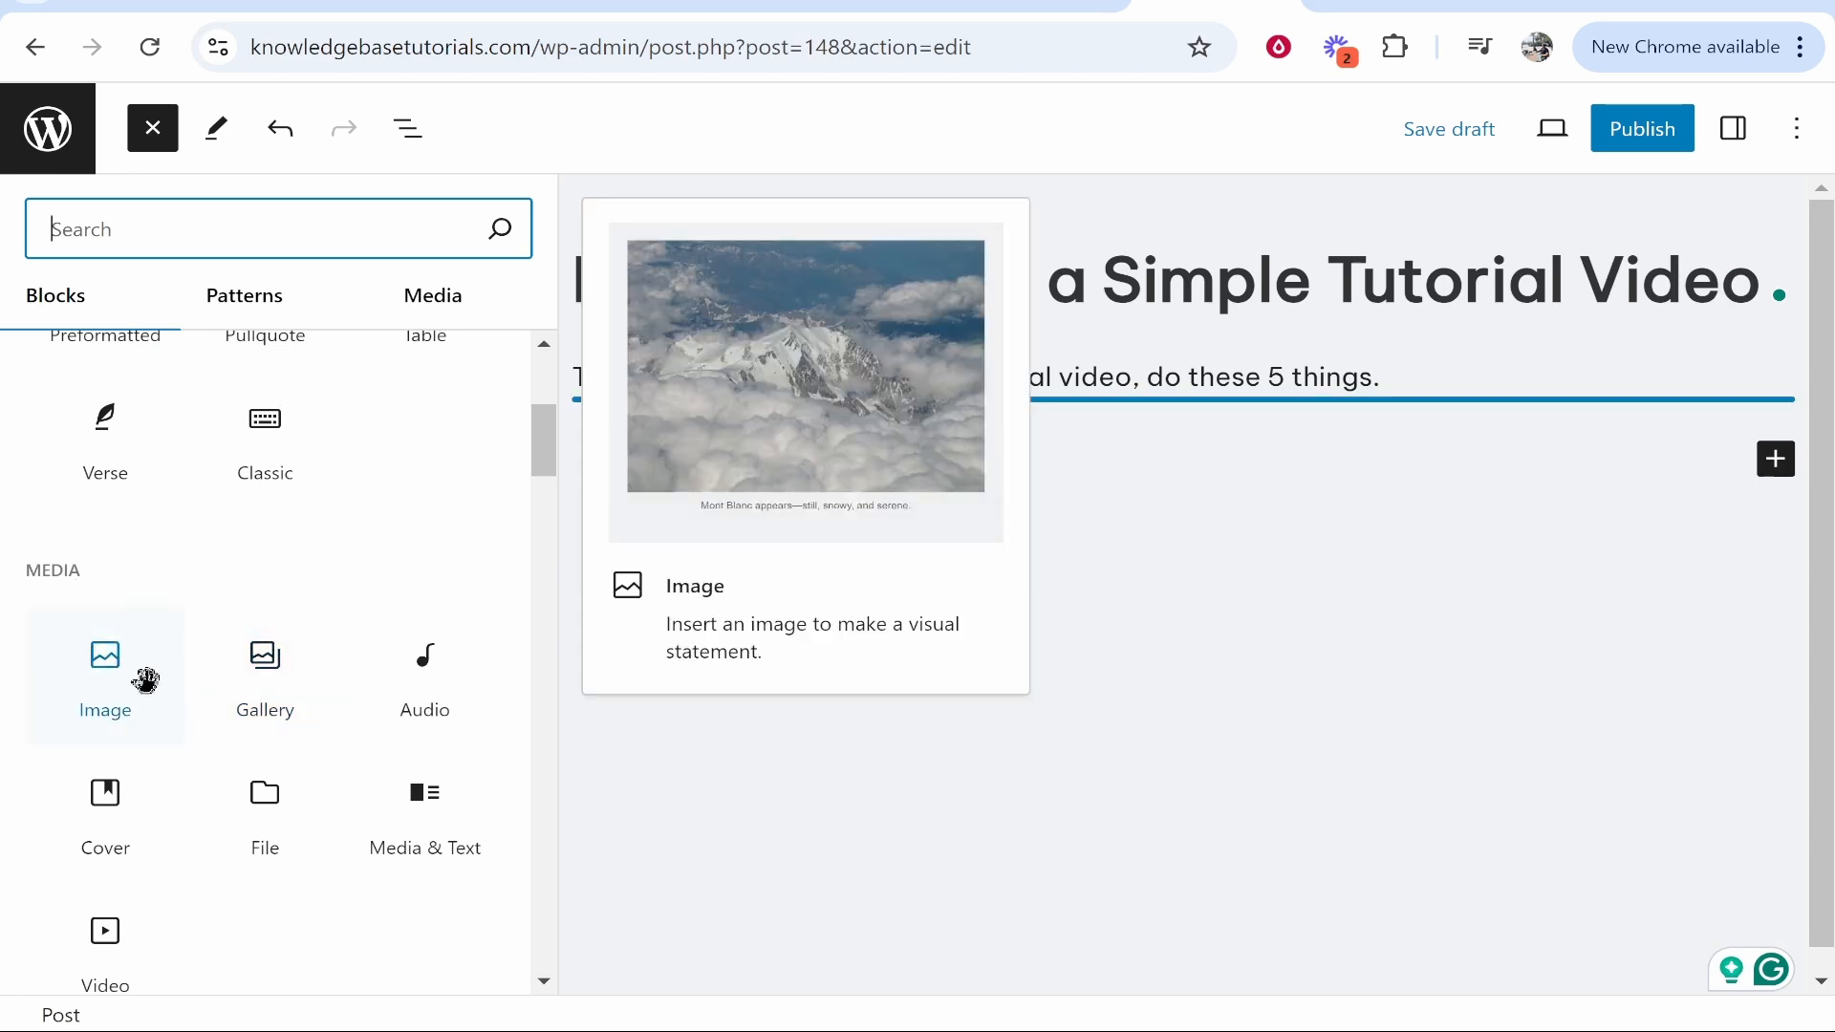
drag(110, 673, 955, 346)
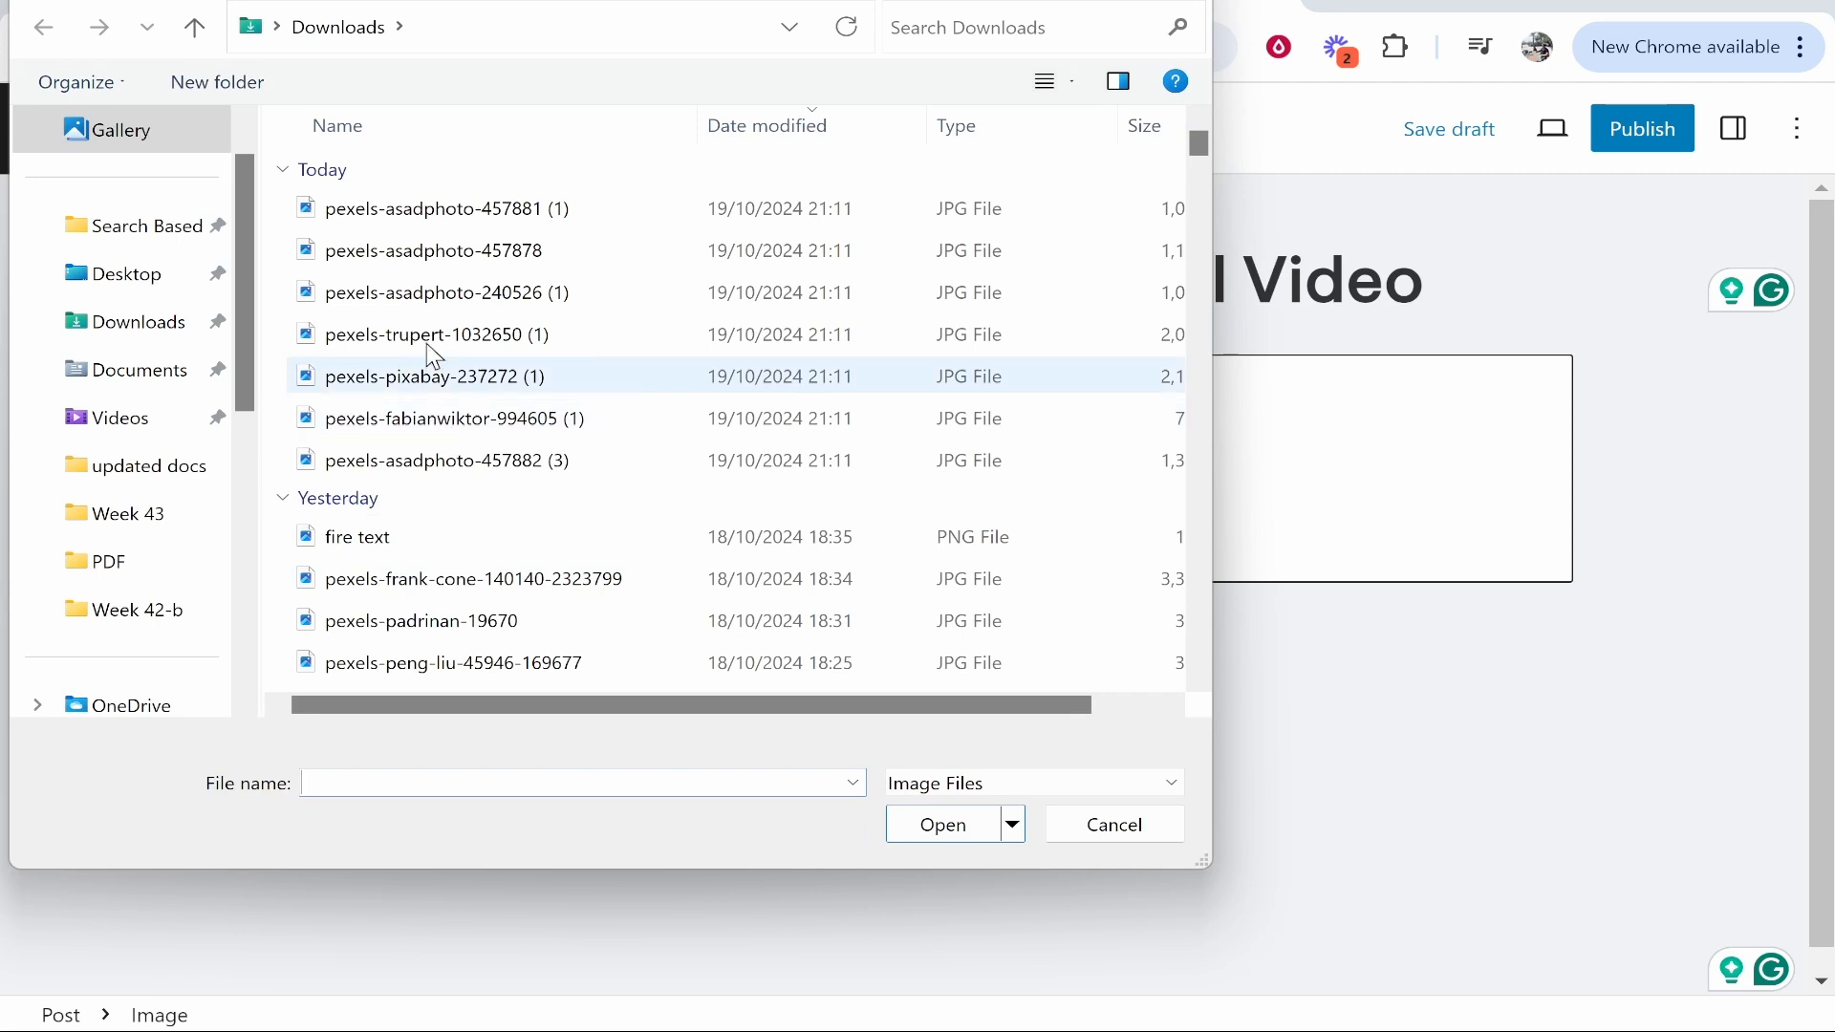
Upload the beach photo pexels-asadphoto-457878 from Downloads into the Image block
double_click(623, 258)
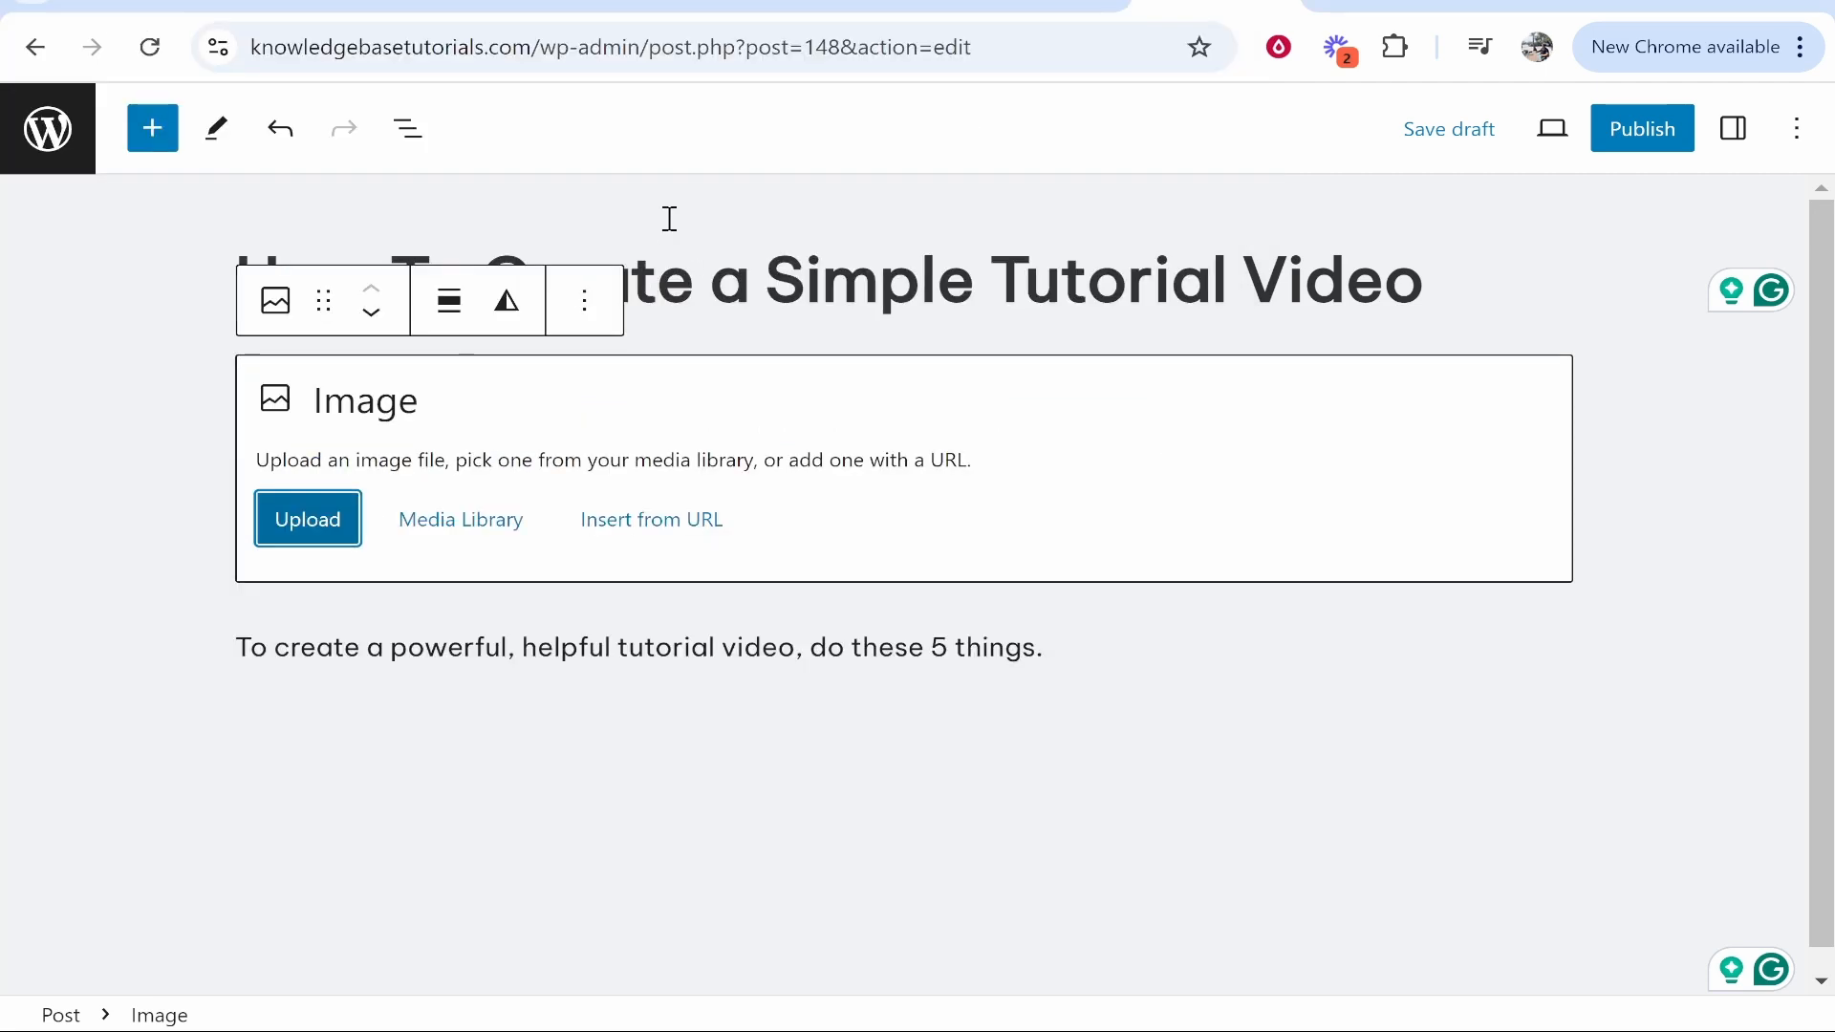
scroll(1153, 623, down, 1)
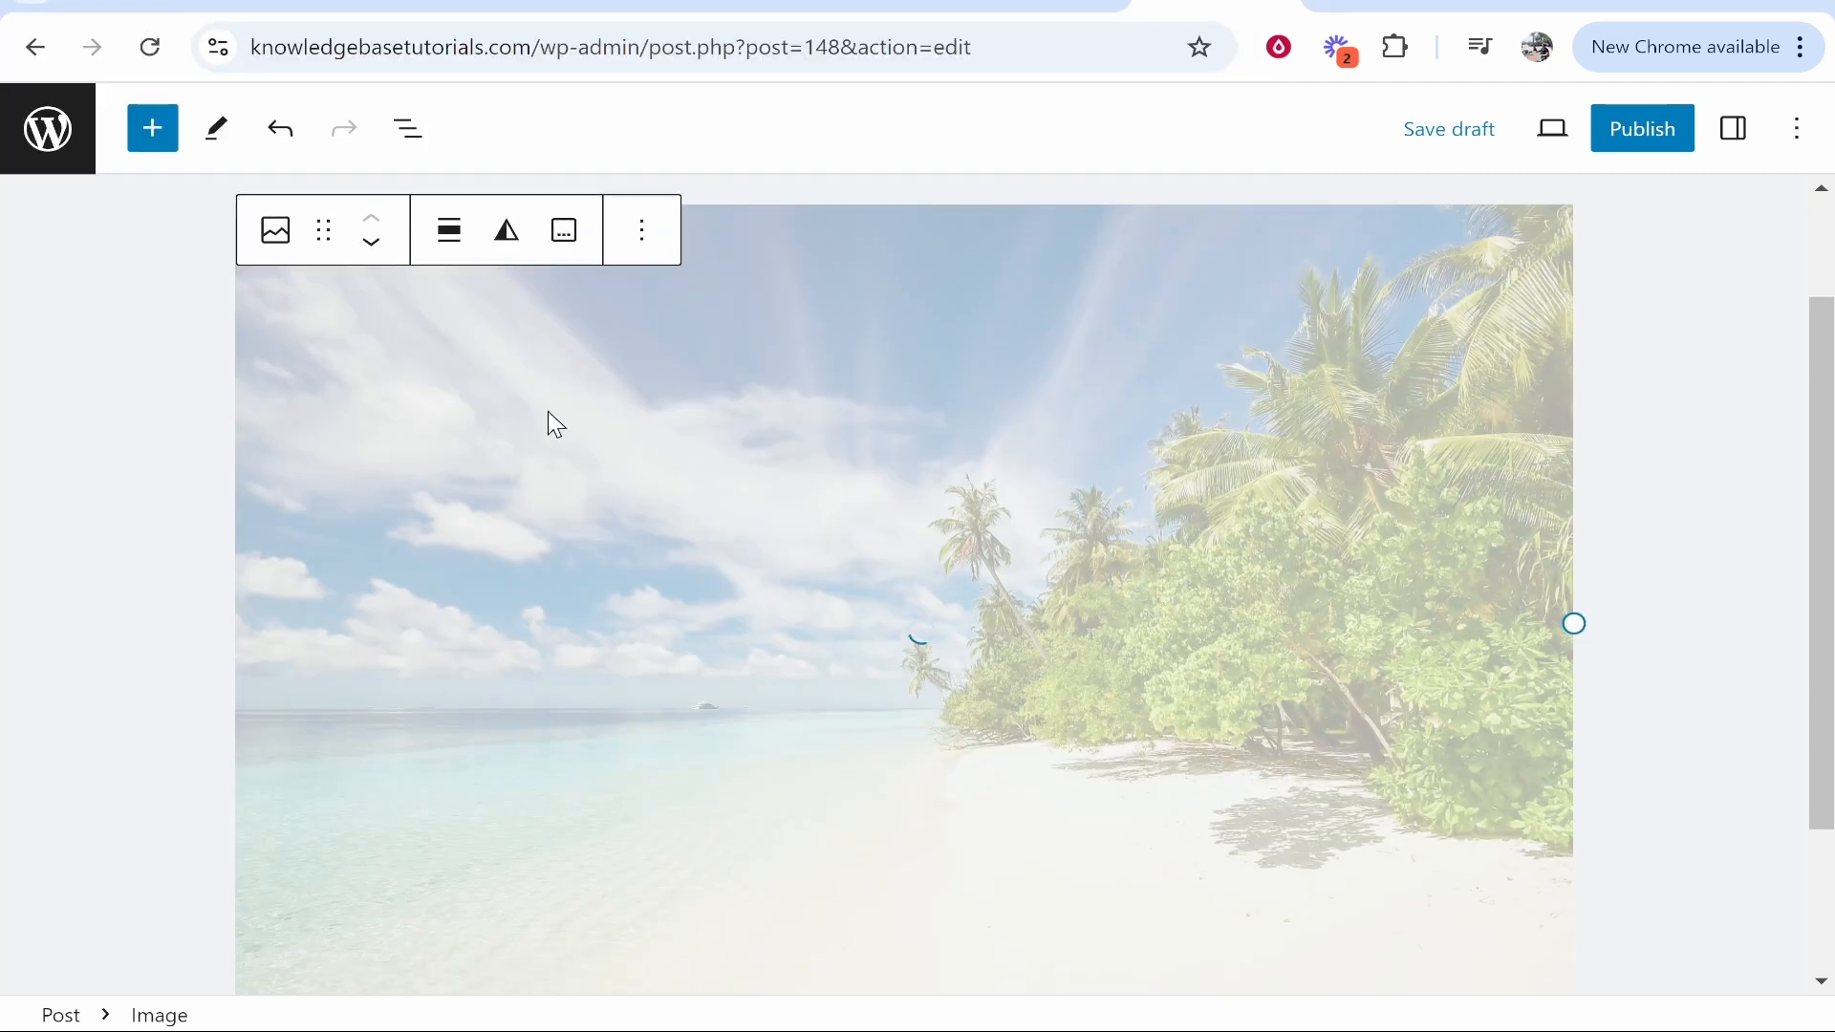
scroll(798, 483, down, 2)
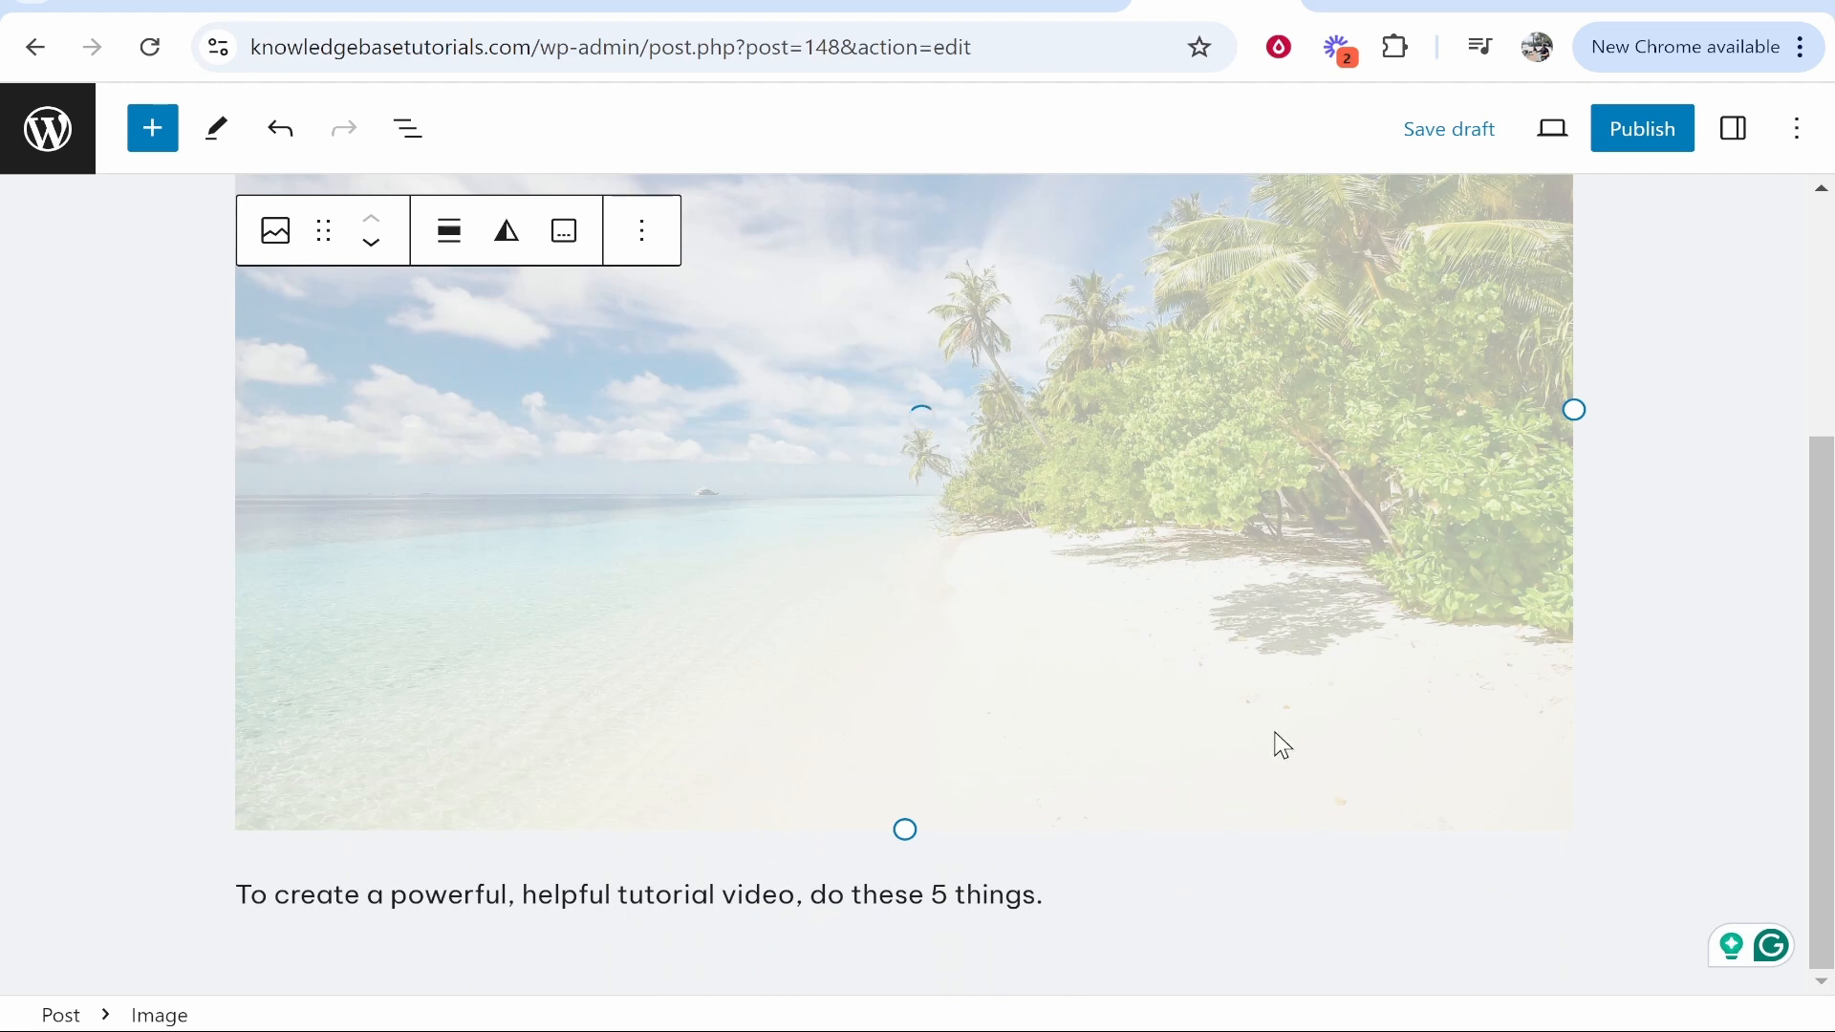
scroll(858, 597, up, 3)
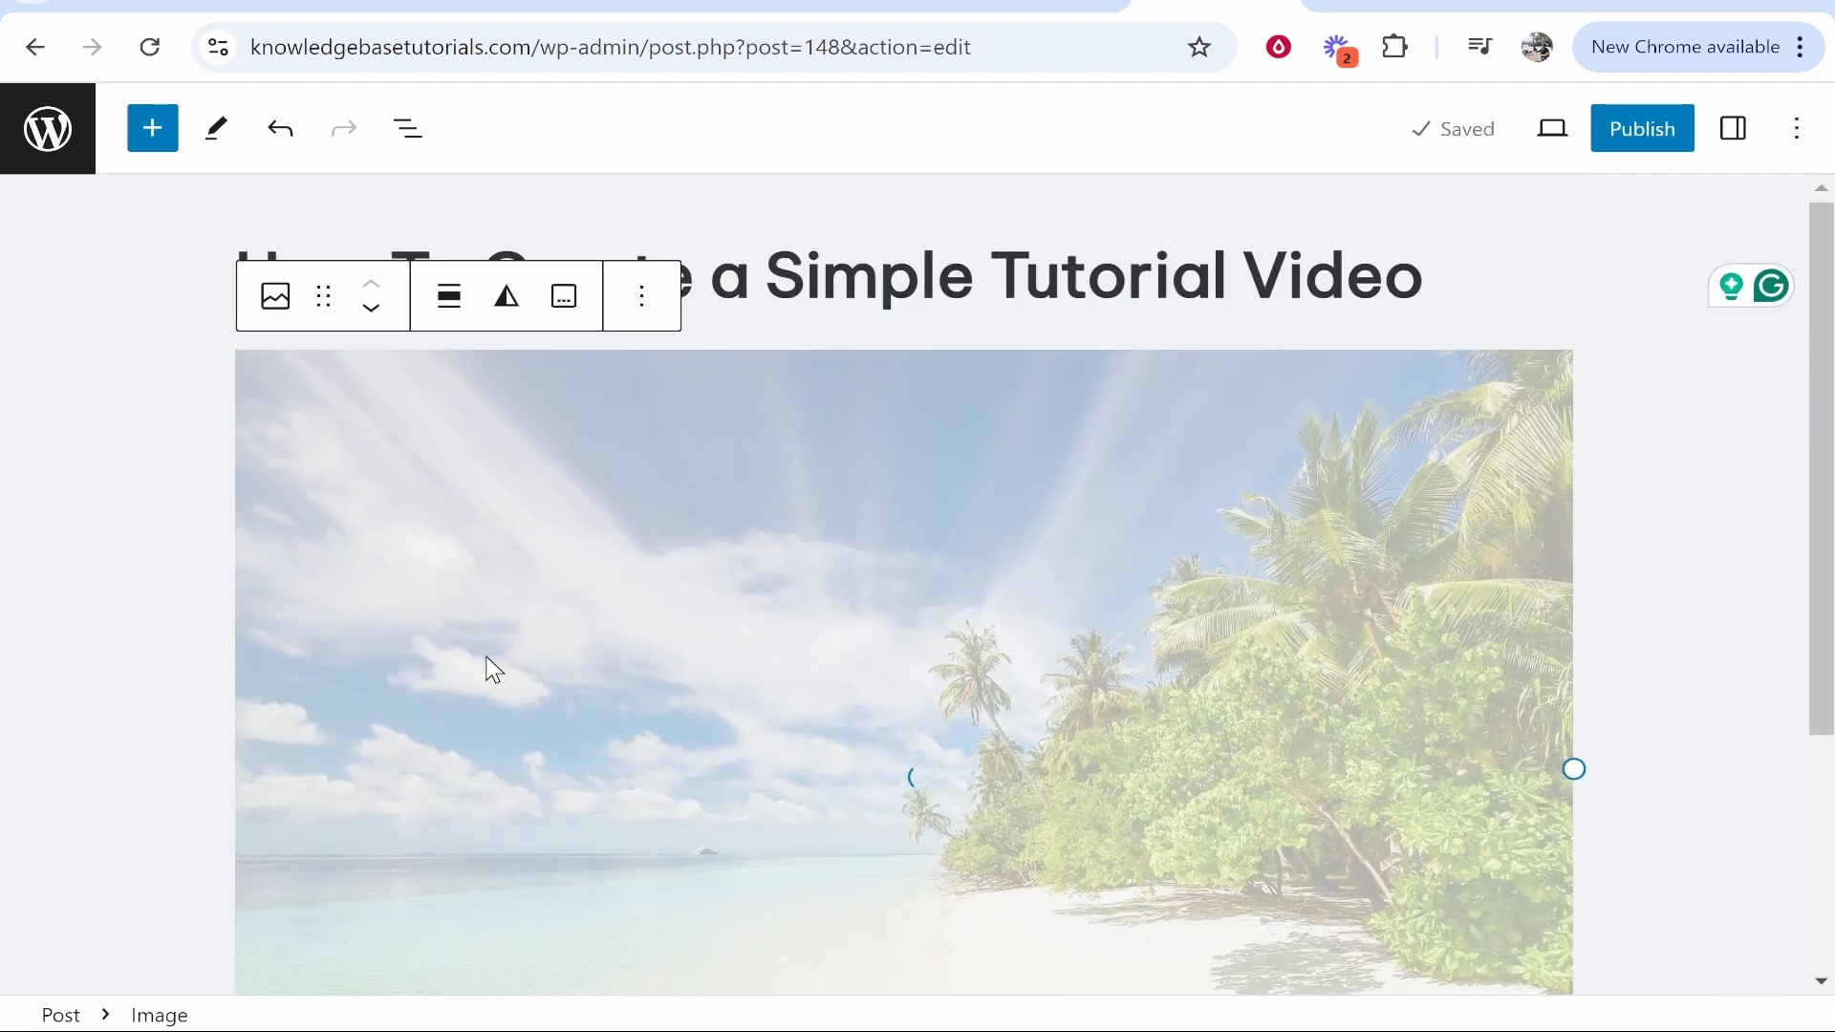
scroll(651, 346, down, 1)
scroll(737, 479, up, 1)
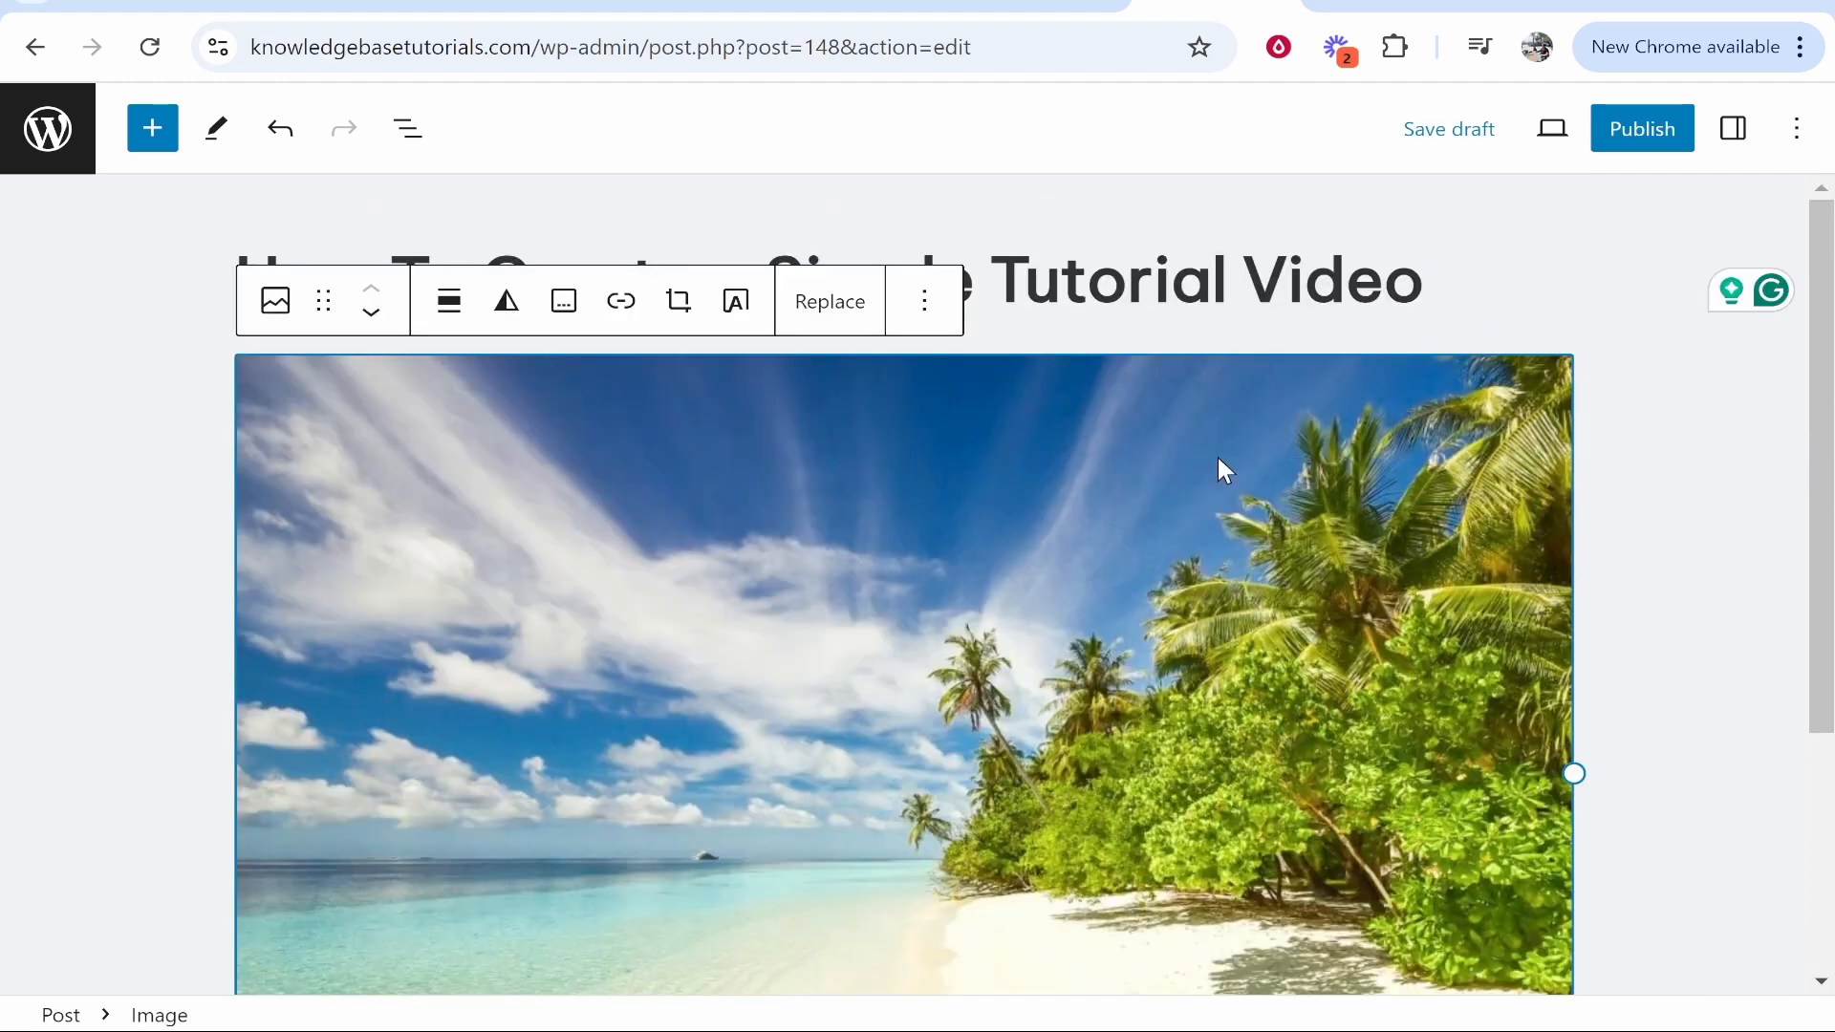
Move the beach image below the intro paragraph and back above it, and try resizing it by its side edge
click(372, 314)
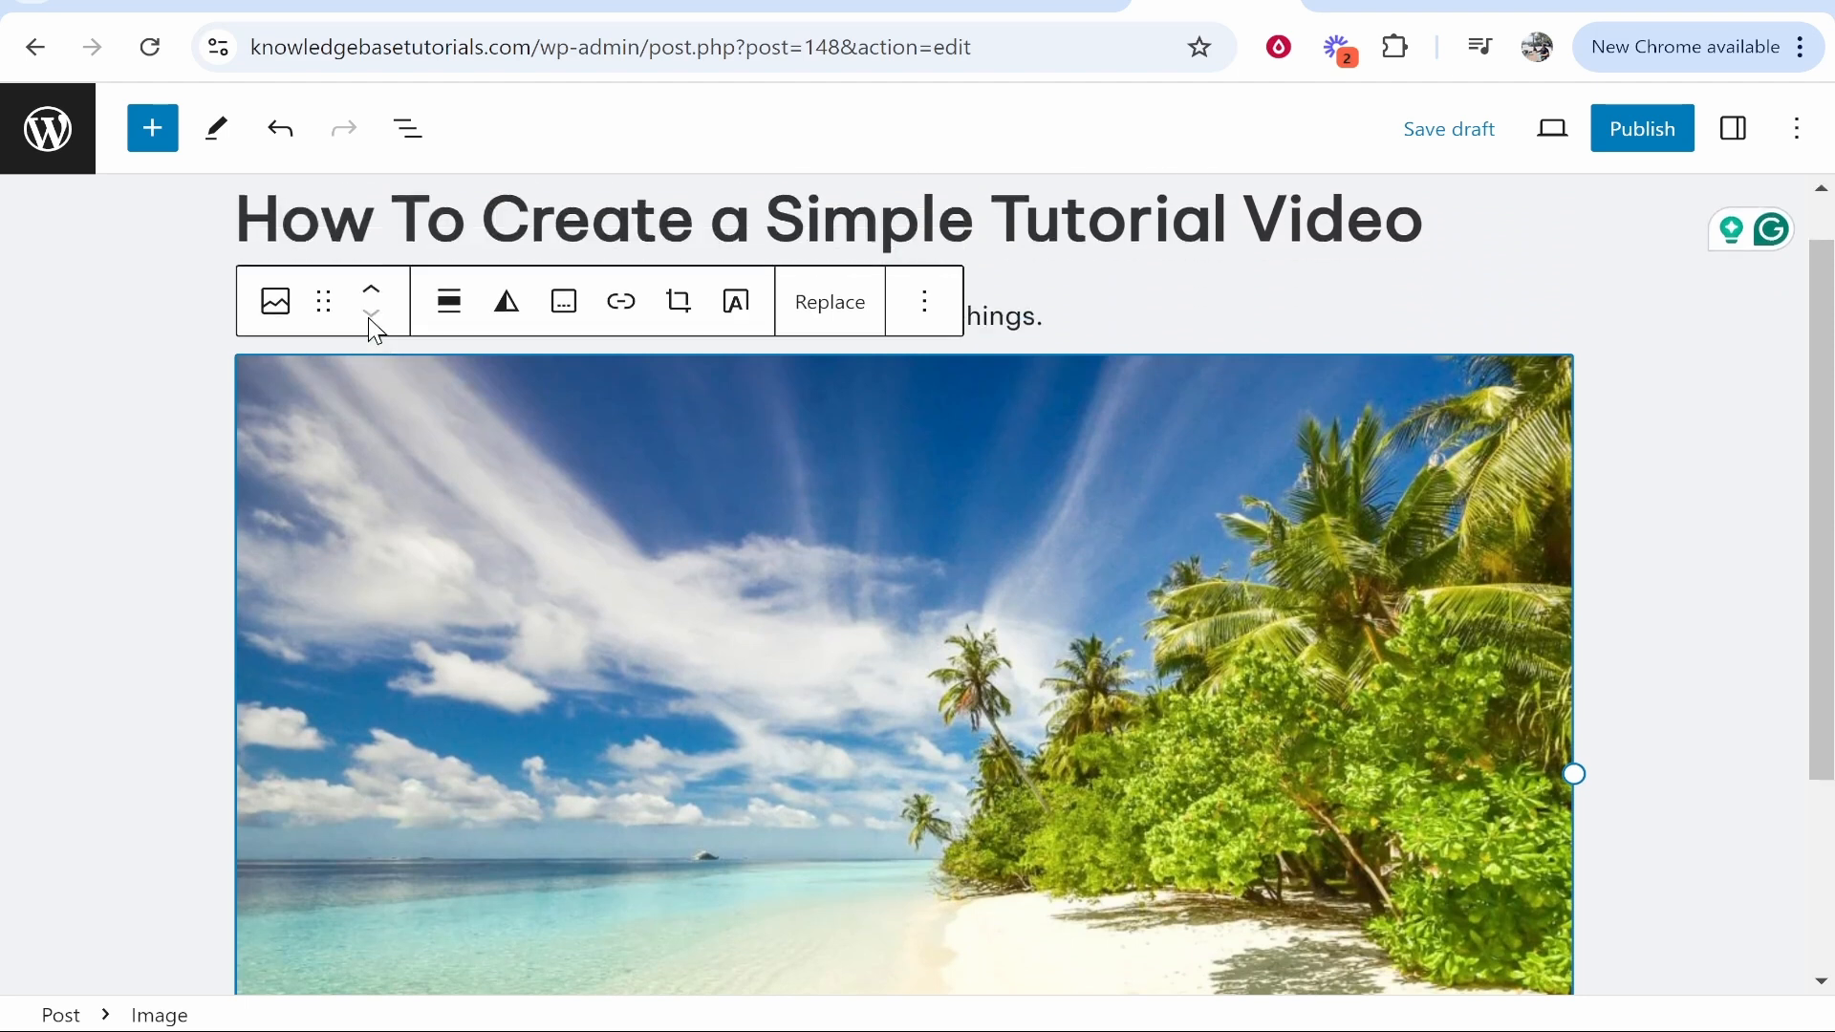
click(1201, 328)
click(612, 449)
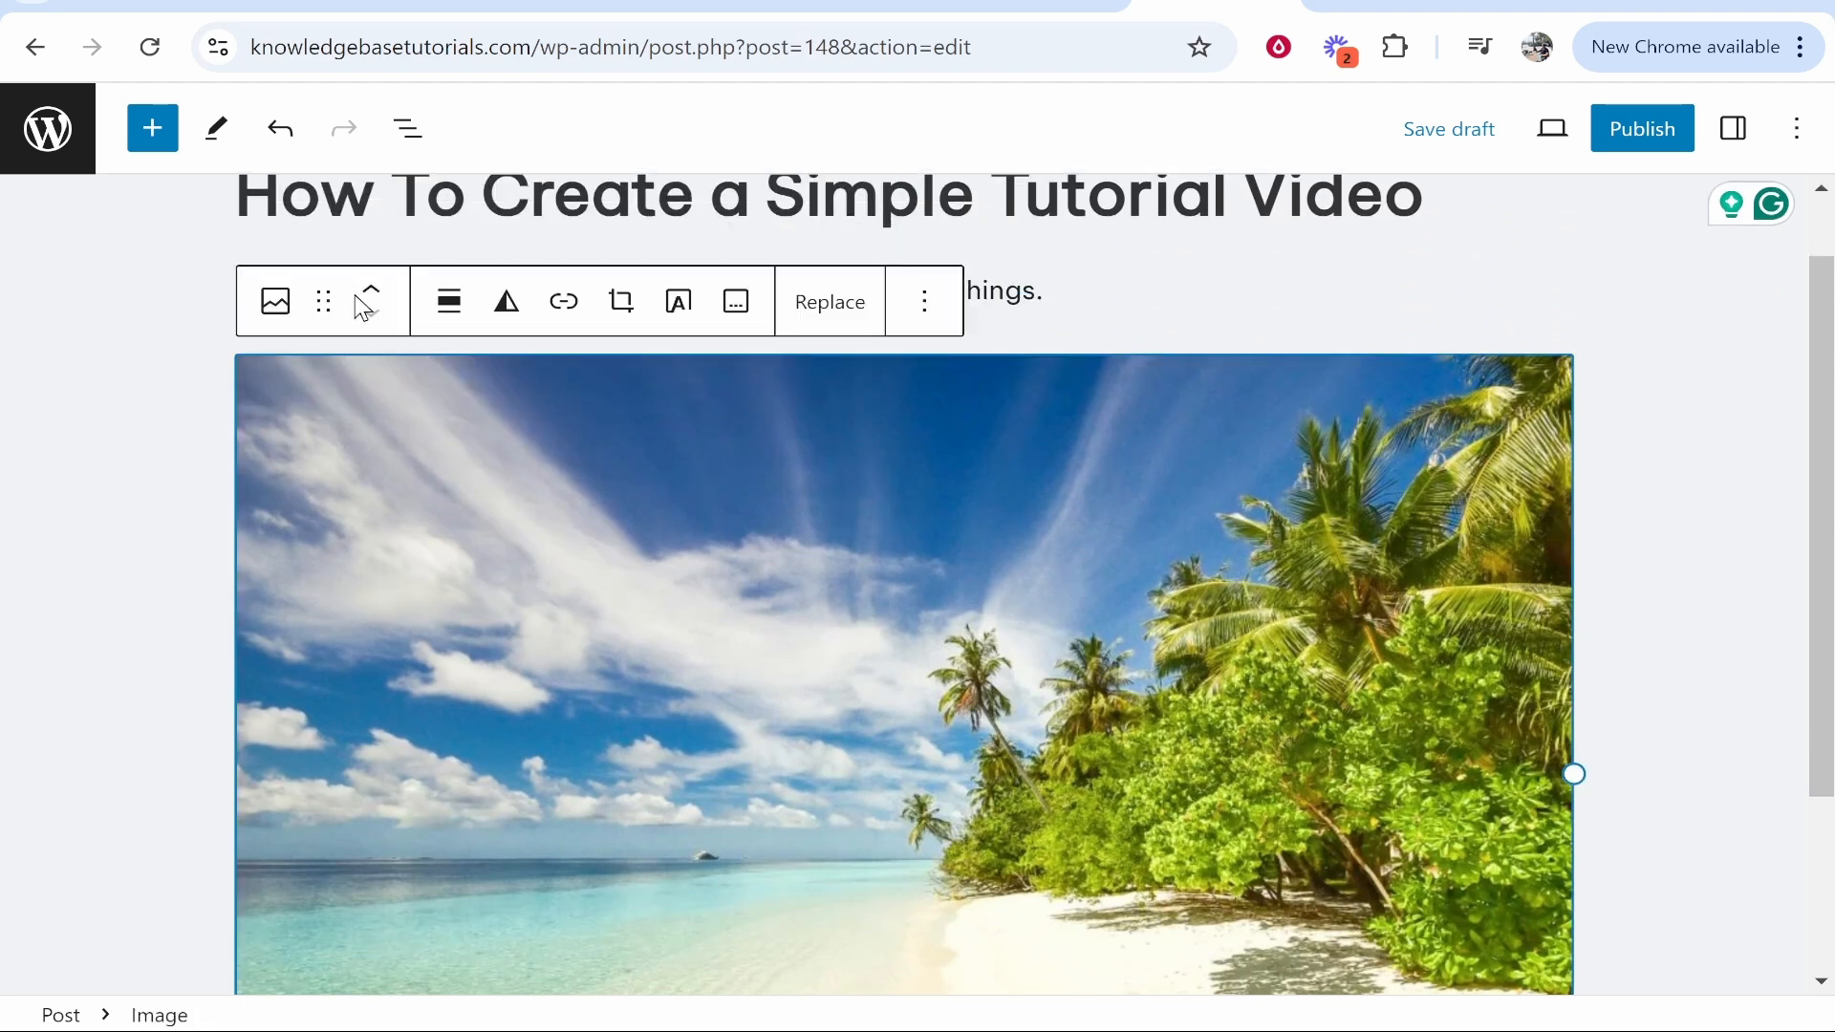
click(370, 289)
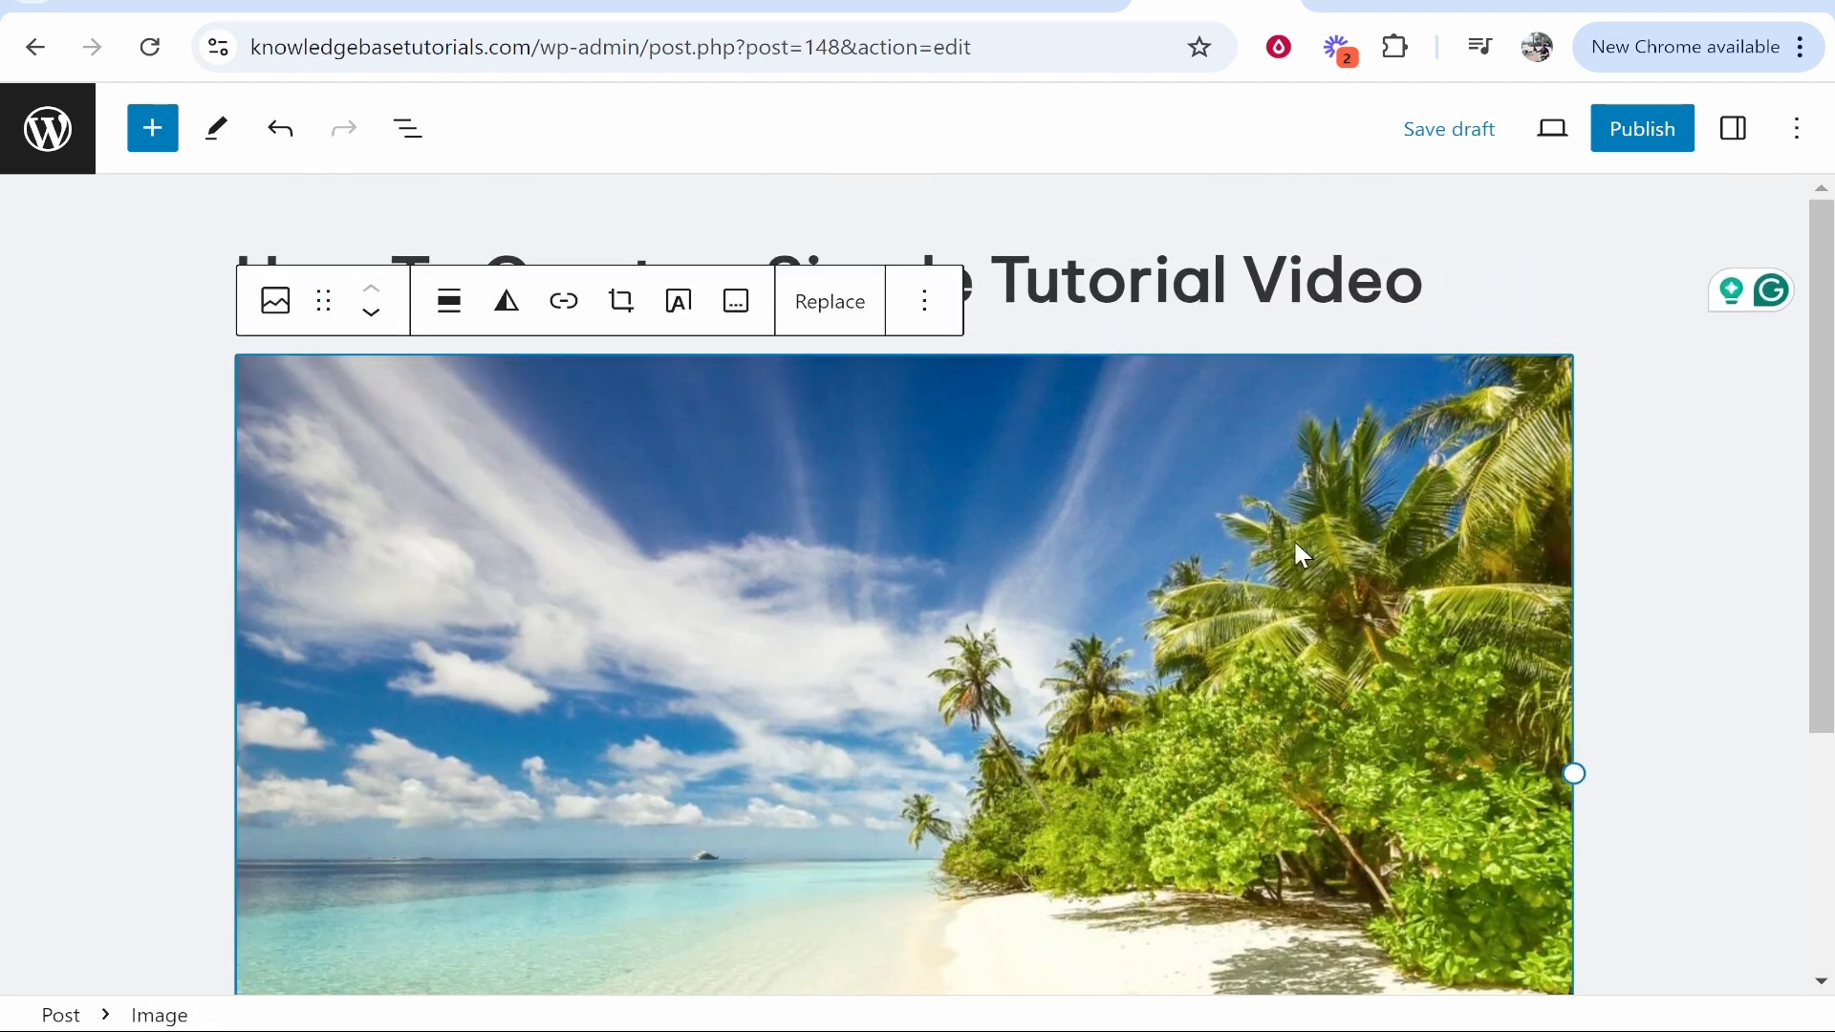
drag(1572, 774, 1475, 634)
Insert a Media & Text block below the intro paragraph and check its vertical alignment options
click(153, 128)
scroll(124, 532, down, 6)
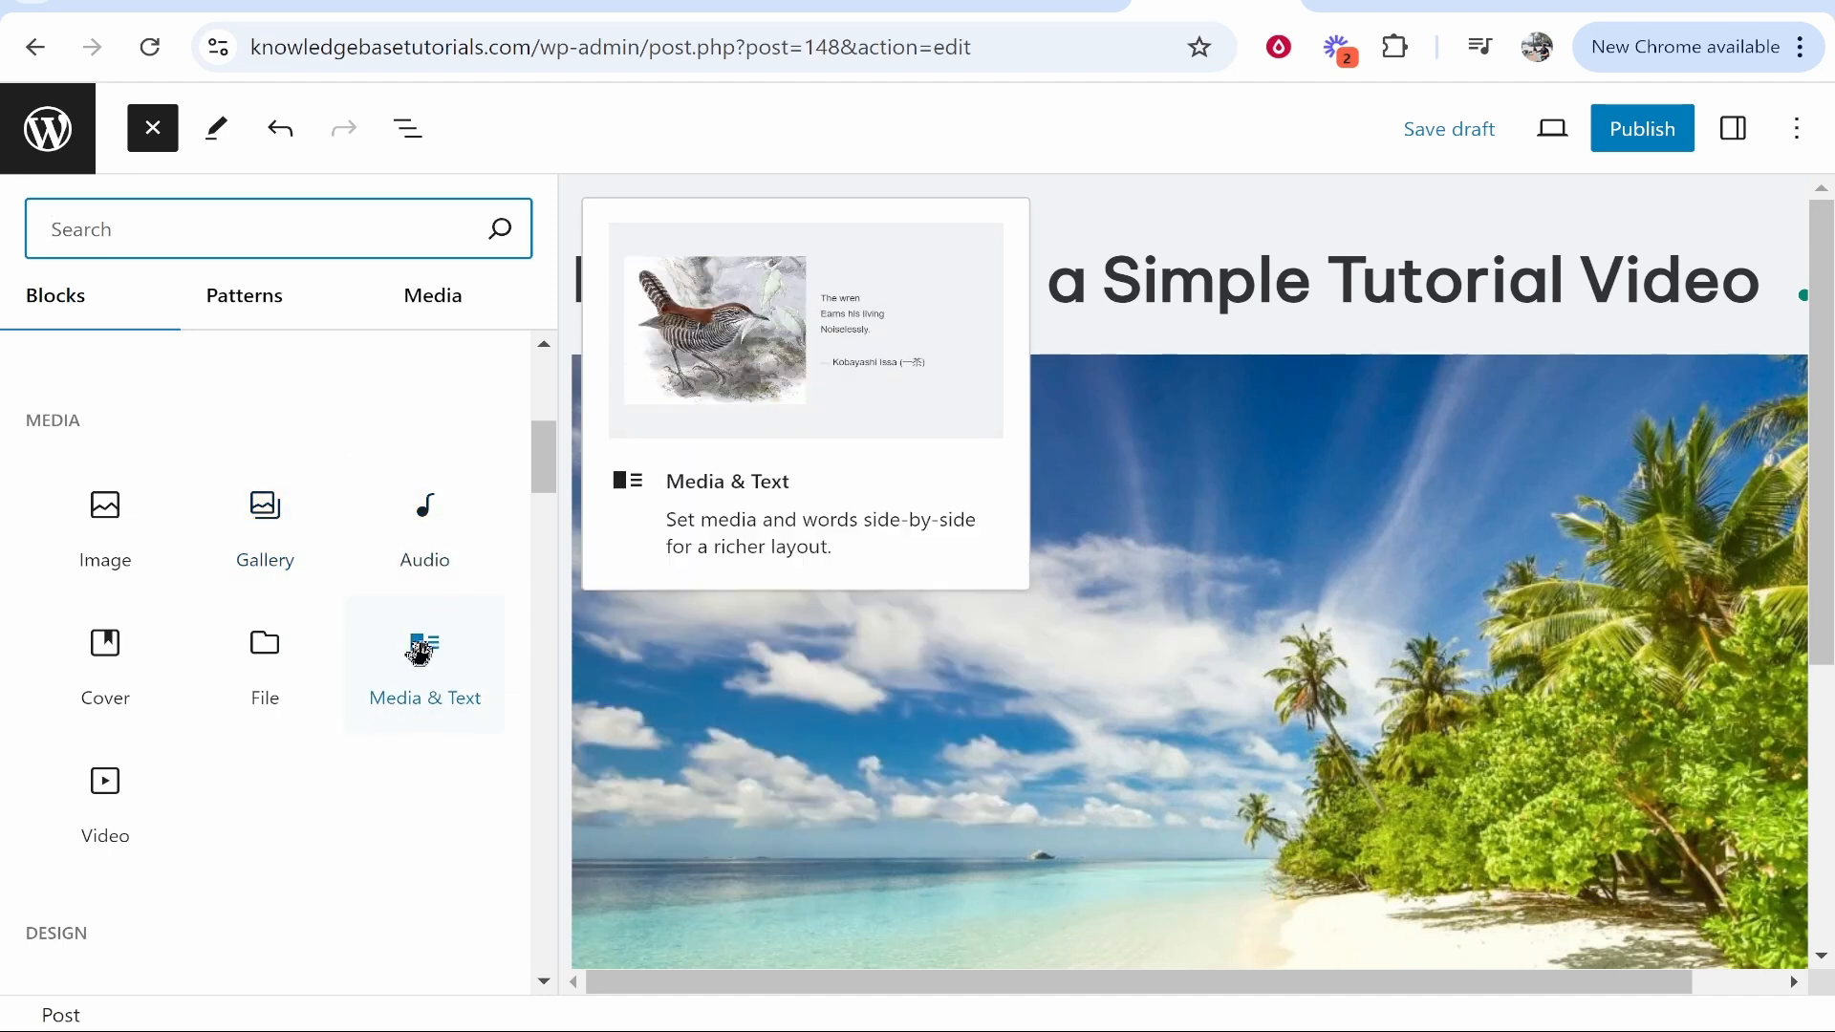
drag(426, 667, 1216, 806)
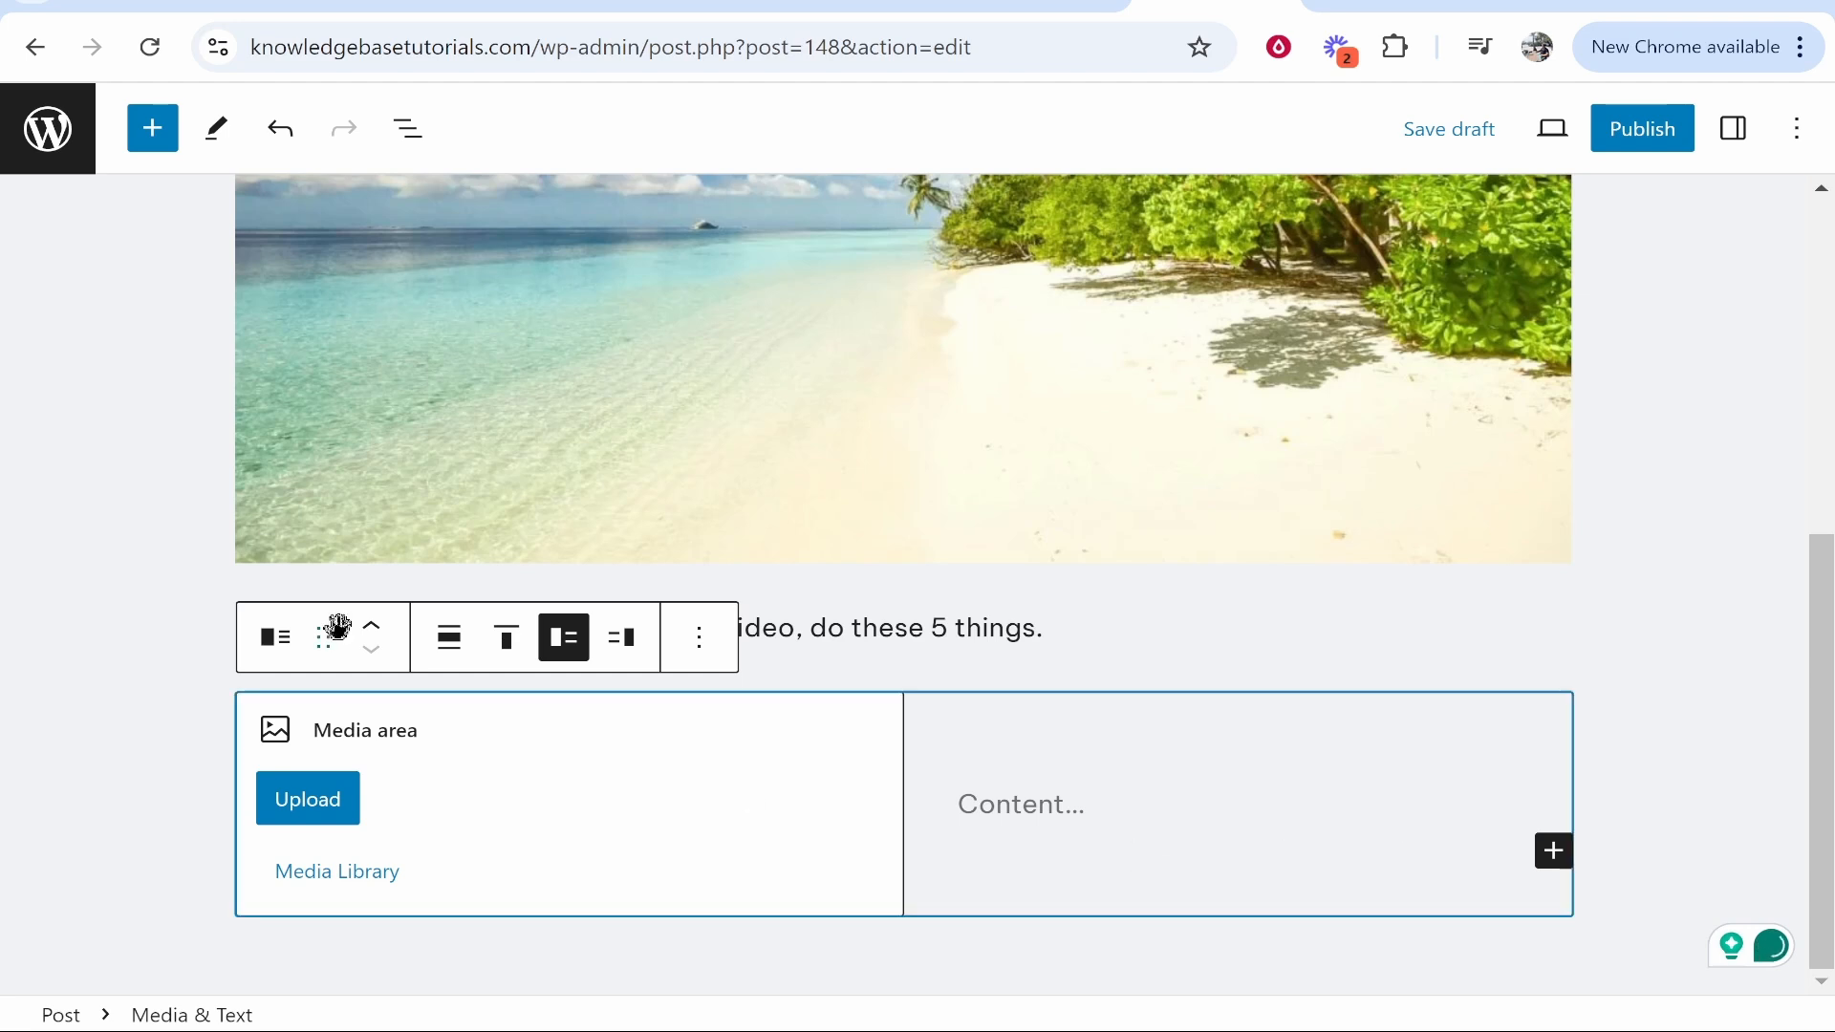
click(501, 659)
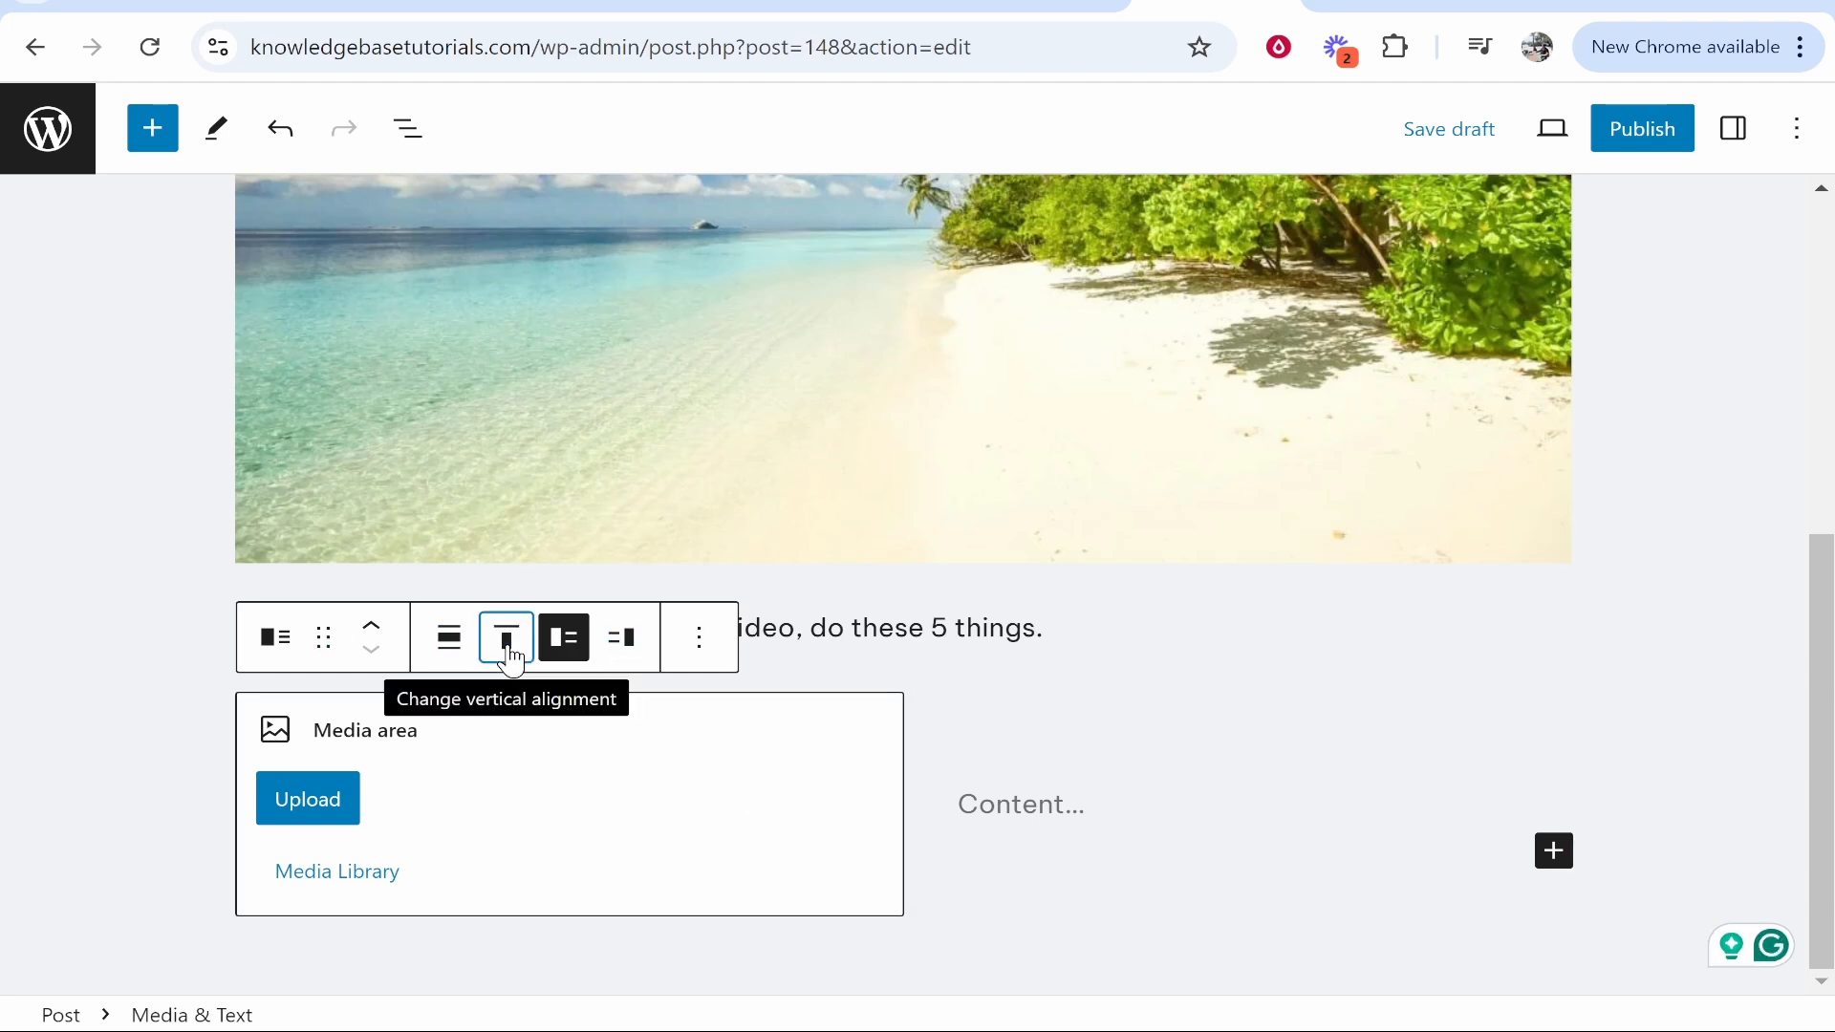
click(499, 642)
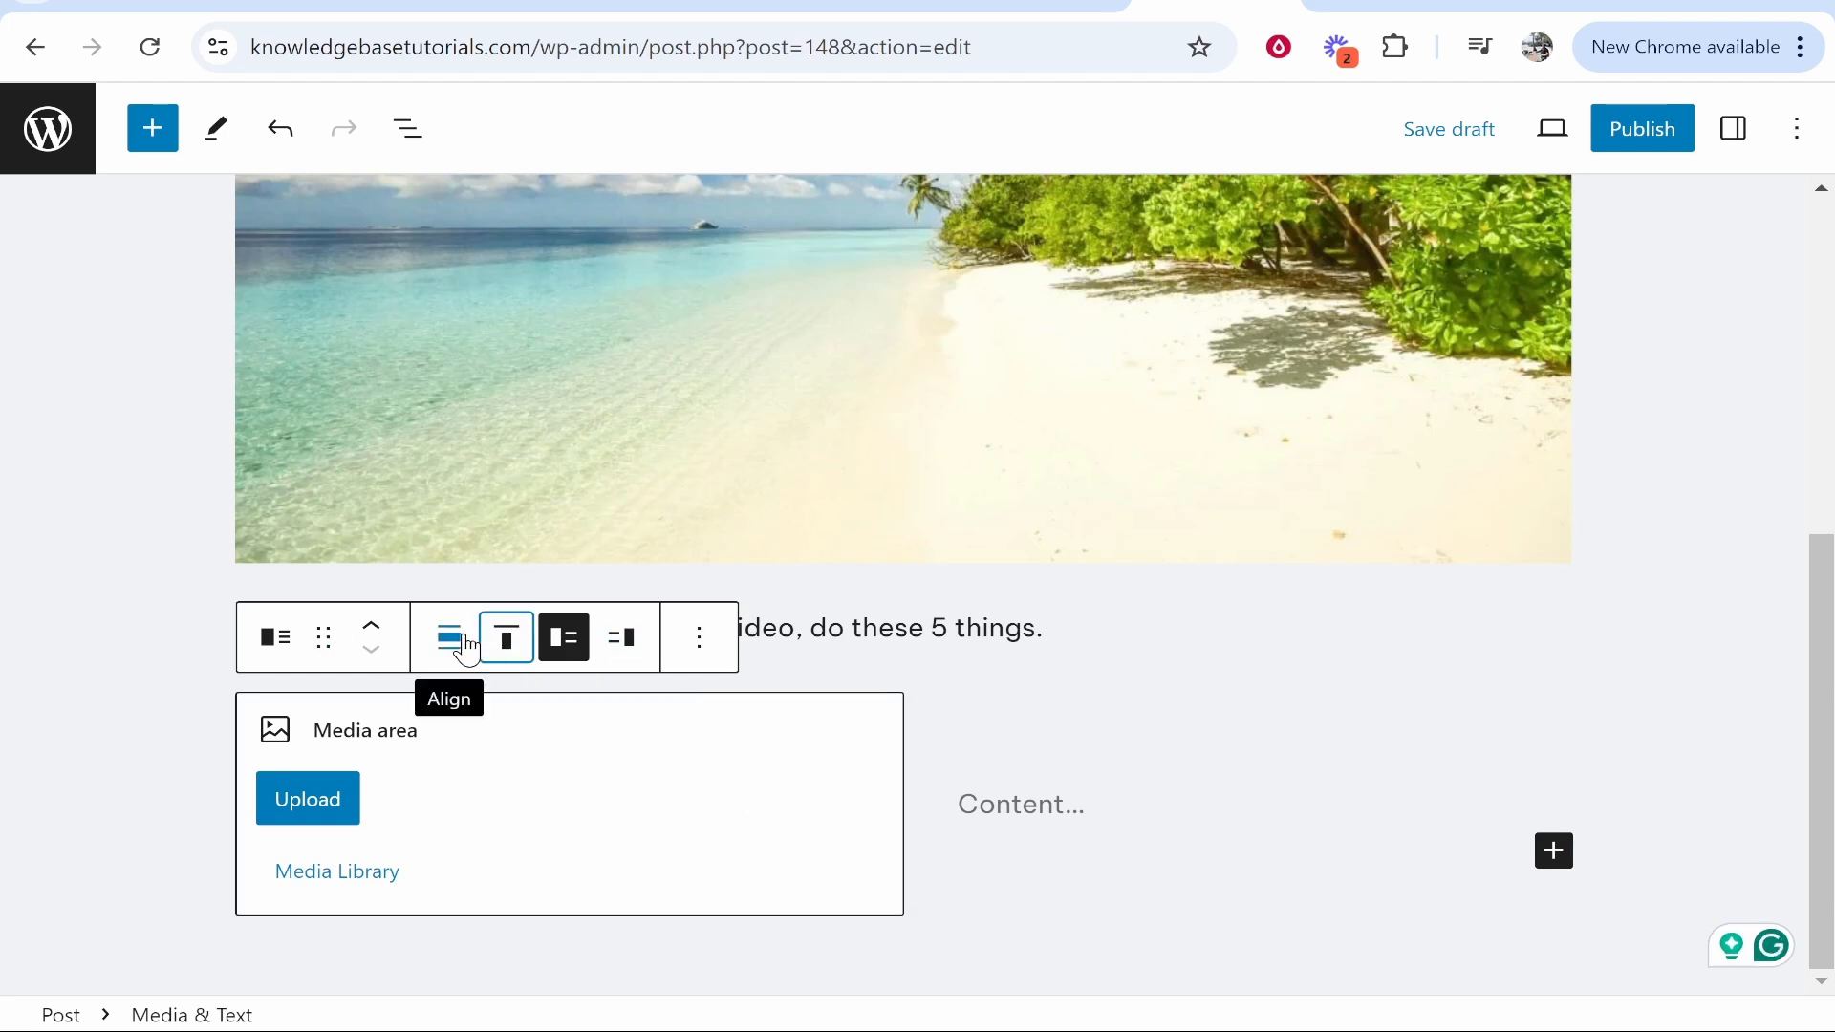
Upload the photo of the lit wooden pier from Downloads into the Media & Text block's media area
click(351, 801)
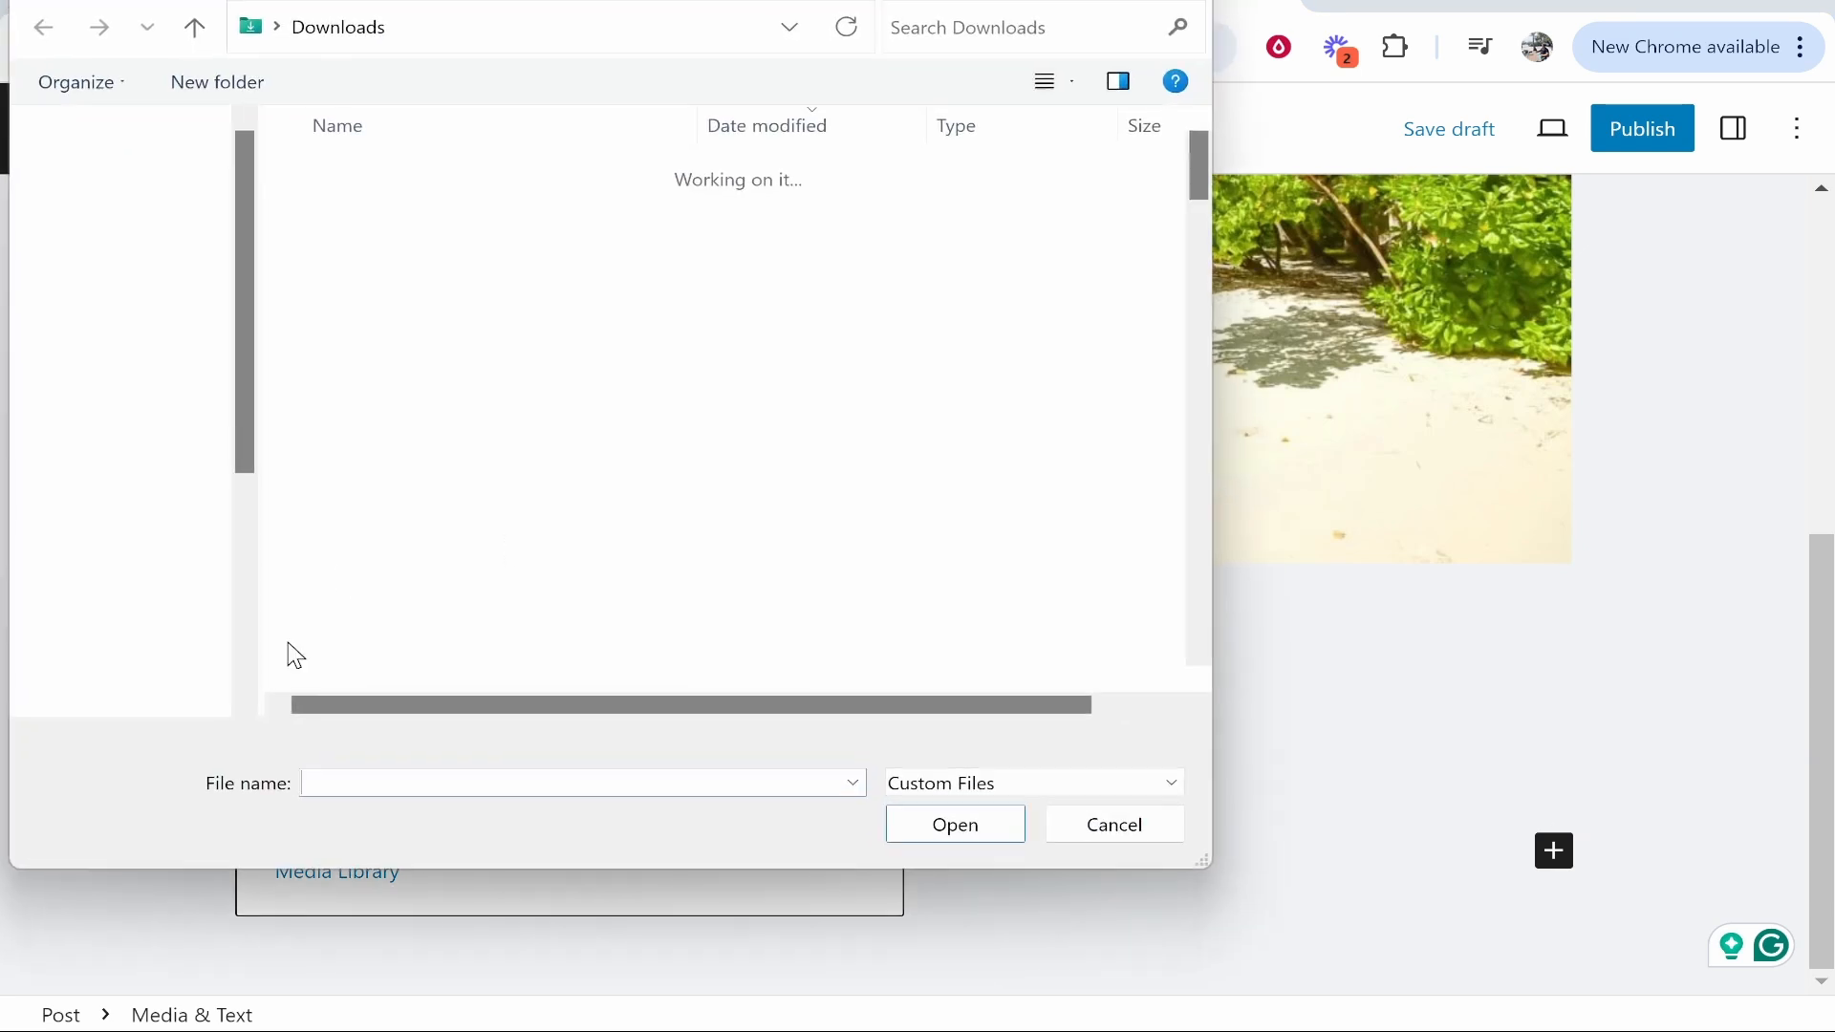
double_click(450, 373)
scroll(1061, 822, down, 2)
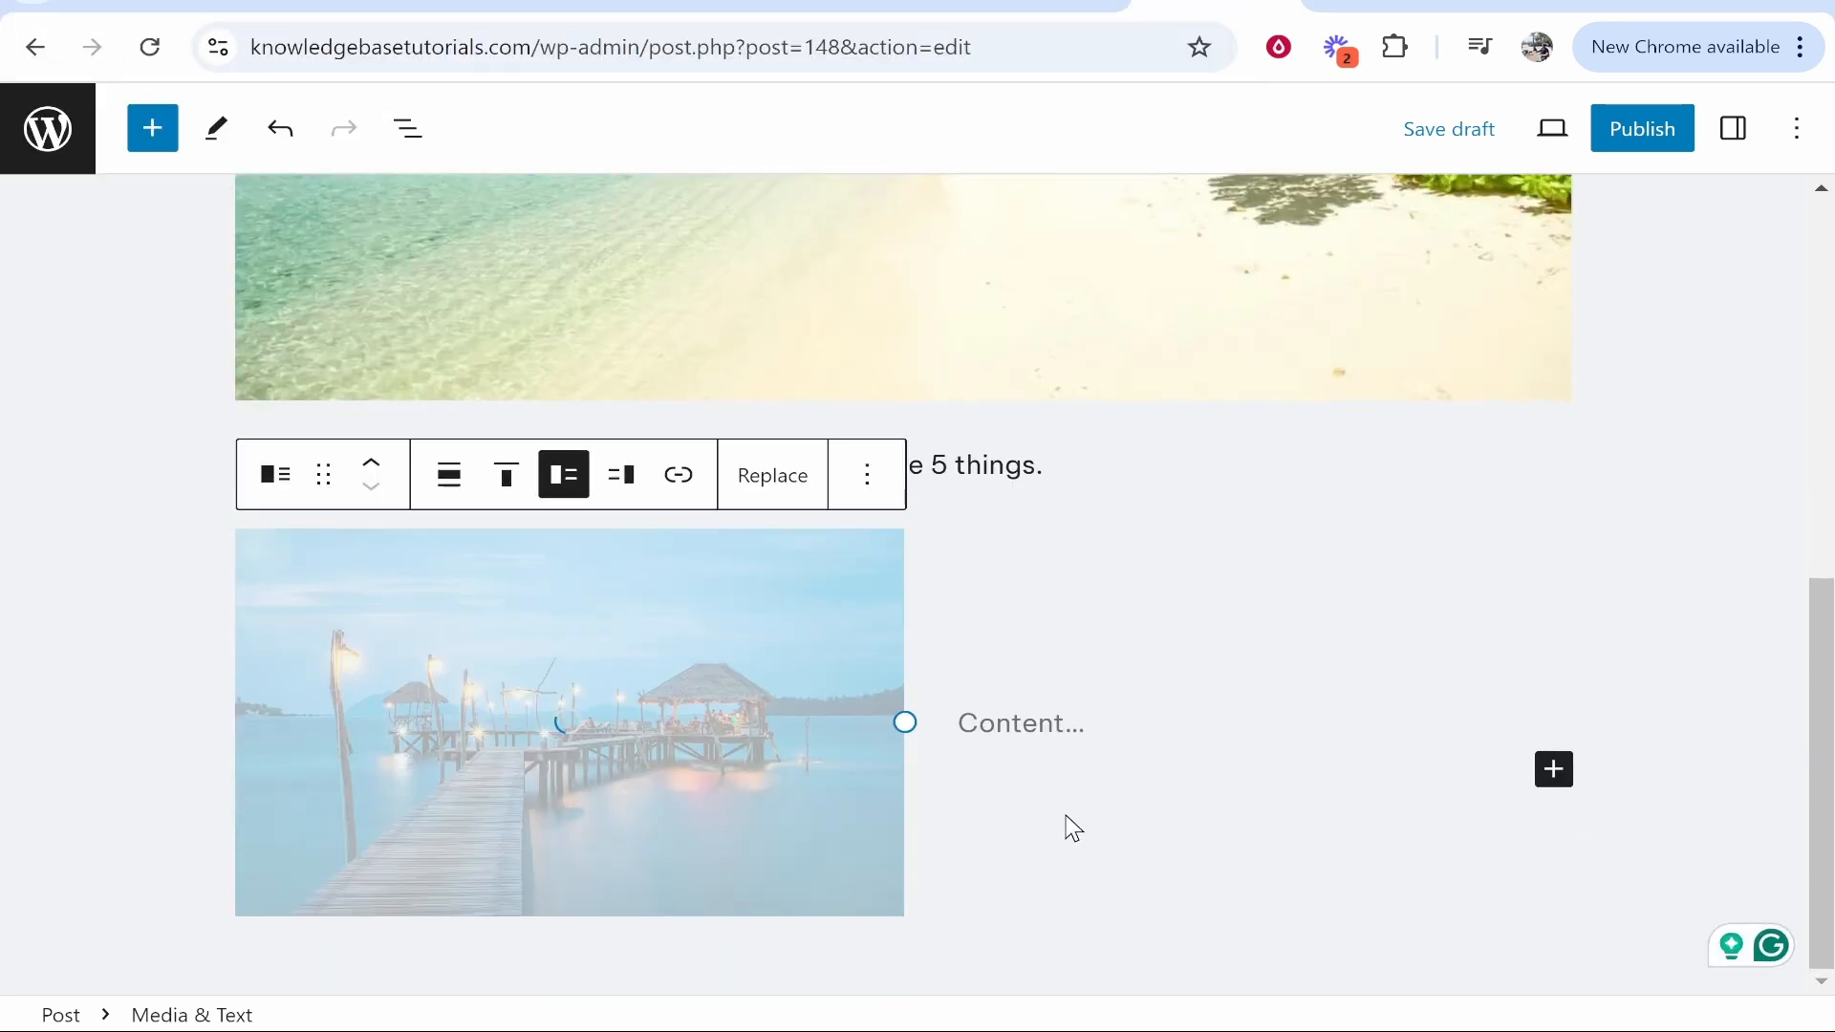
Enter "Hello world" as the text beside the pier image and look over the post's content
click(1091, 719)
text(Hello world)
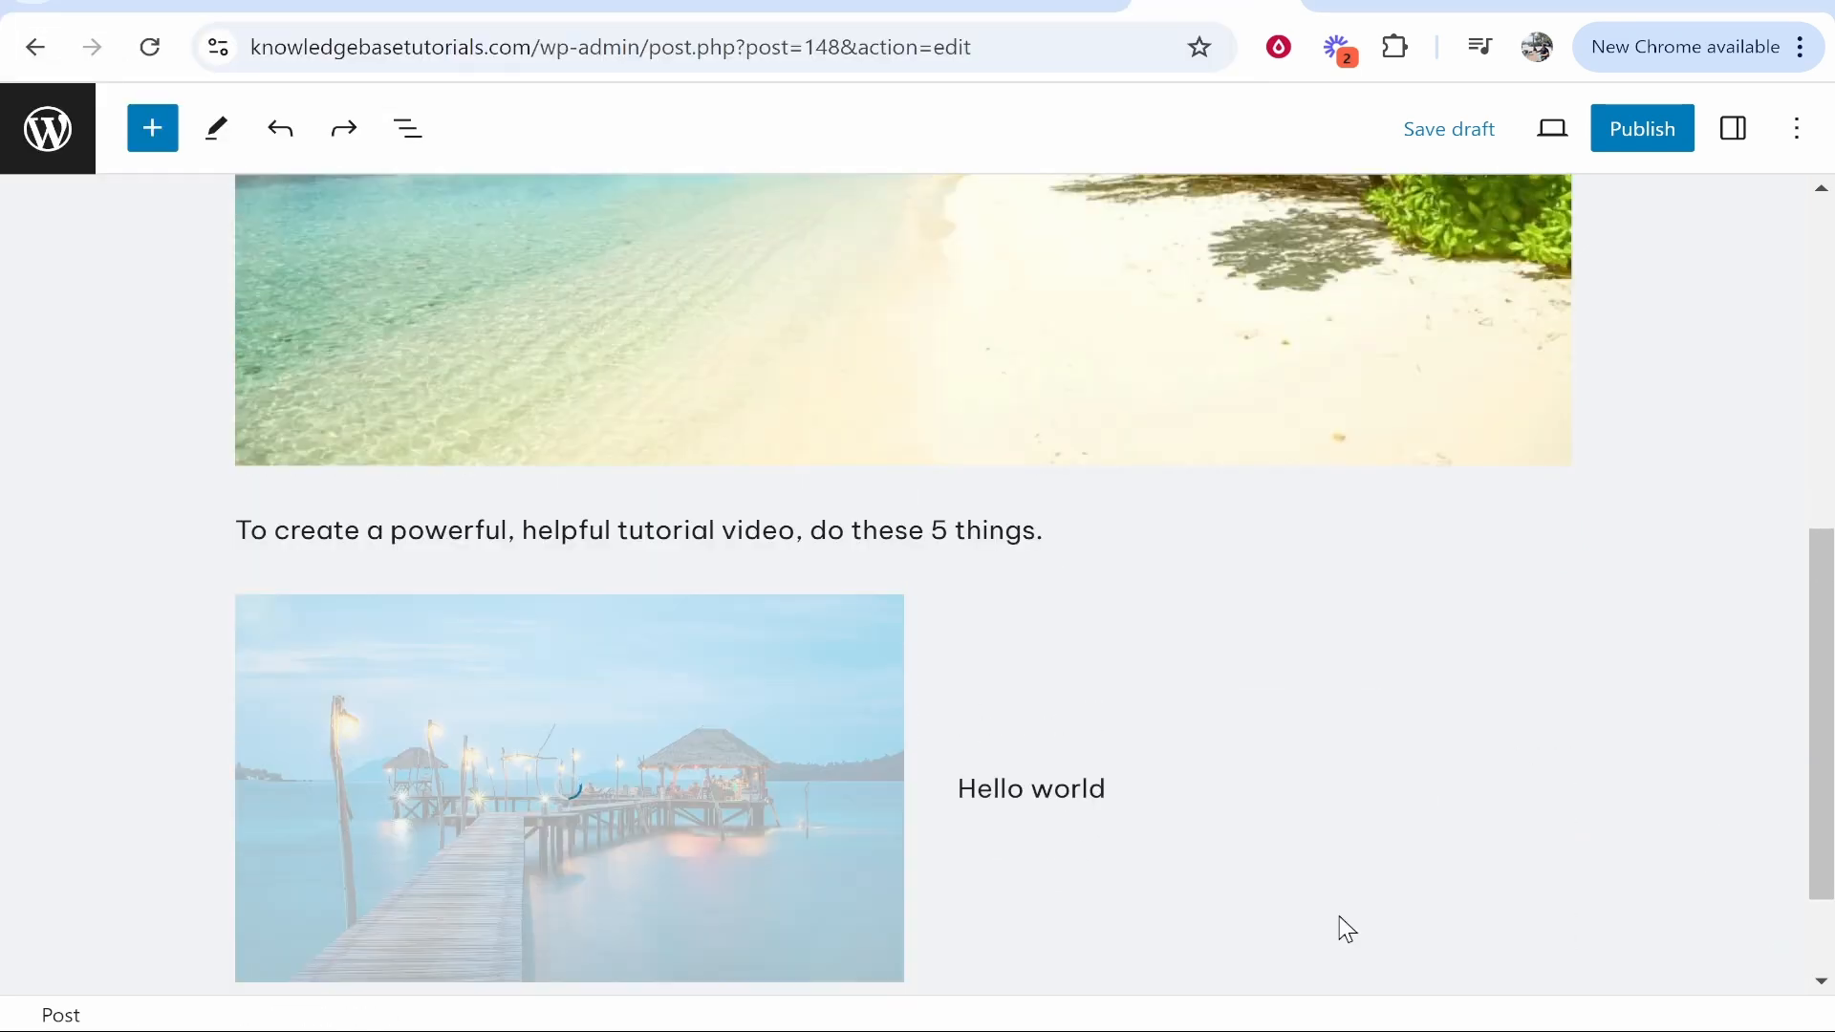
scroll(1339, 926, down, 2)
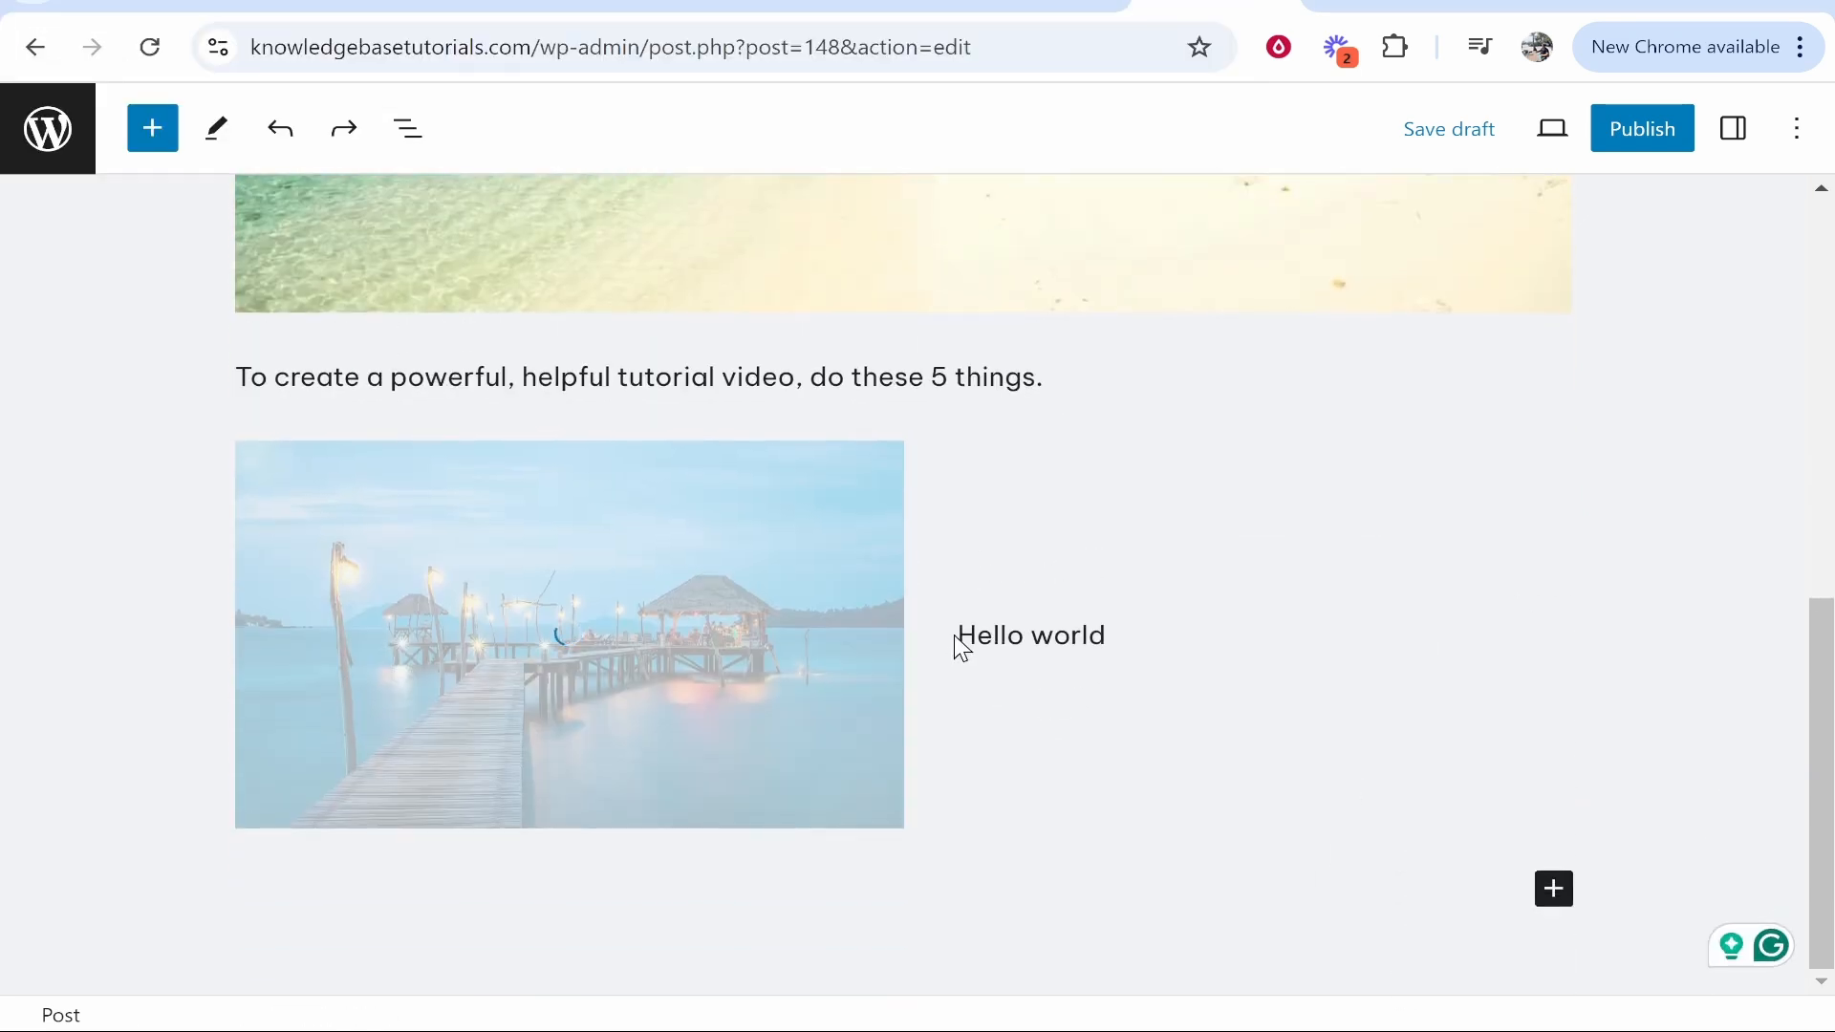
scroll(713, 600, up, 6)
scroll(728, 598, down, 2)
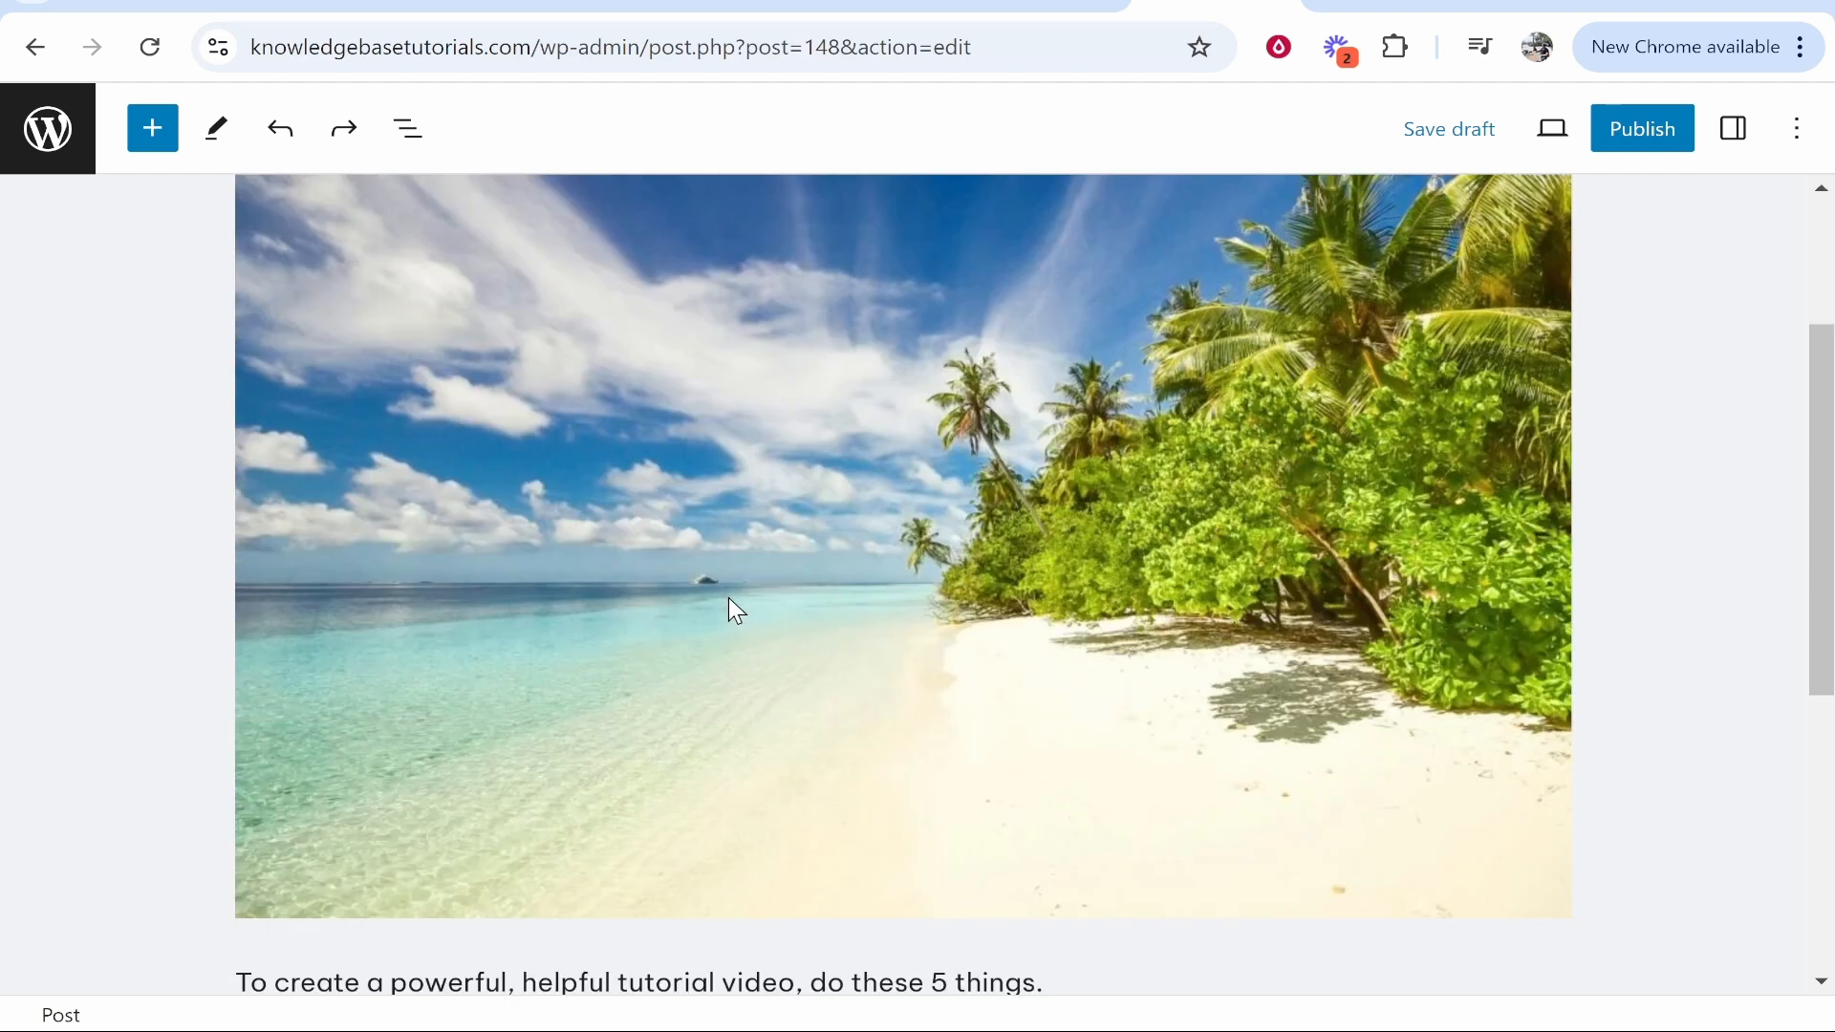
scroll(914, 684, up, 2)
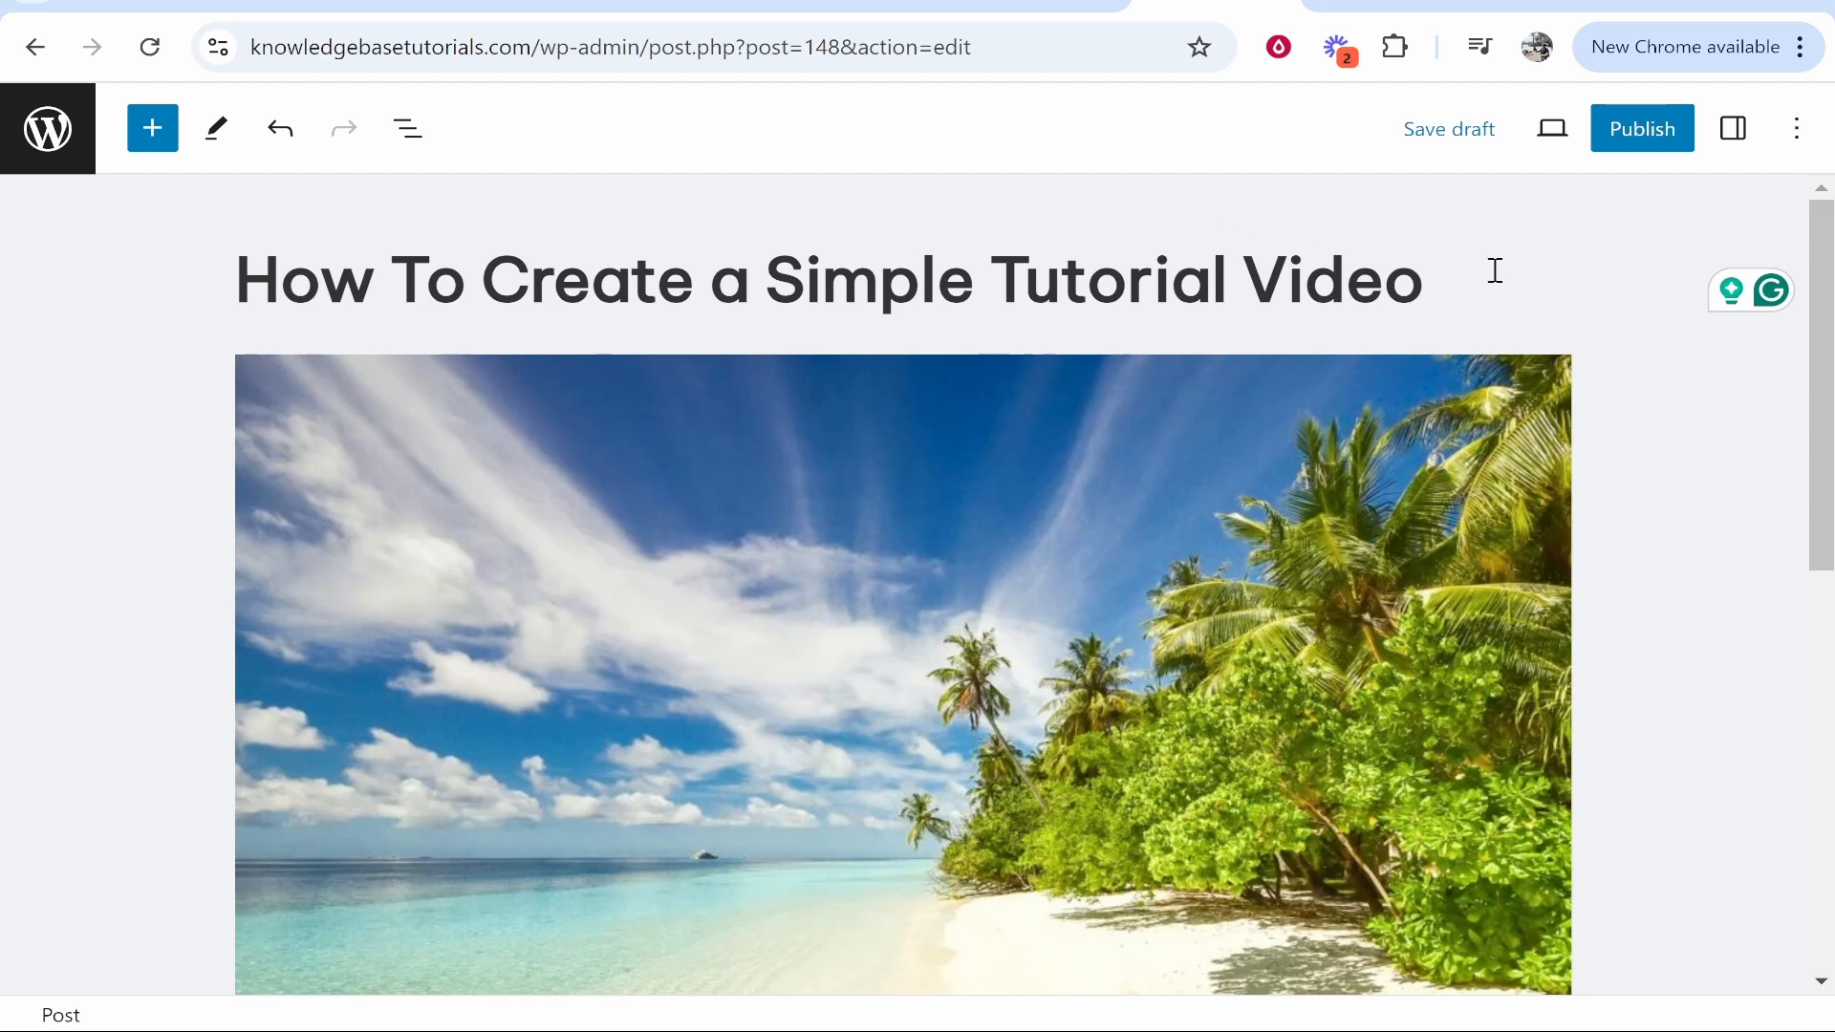
Preview the post's layout at Tablet and Mobile sizes, return to Desktop view and check the whole post
click(1548, 133)
click(1262, 286)
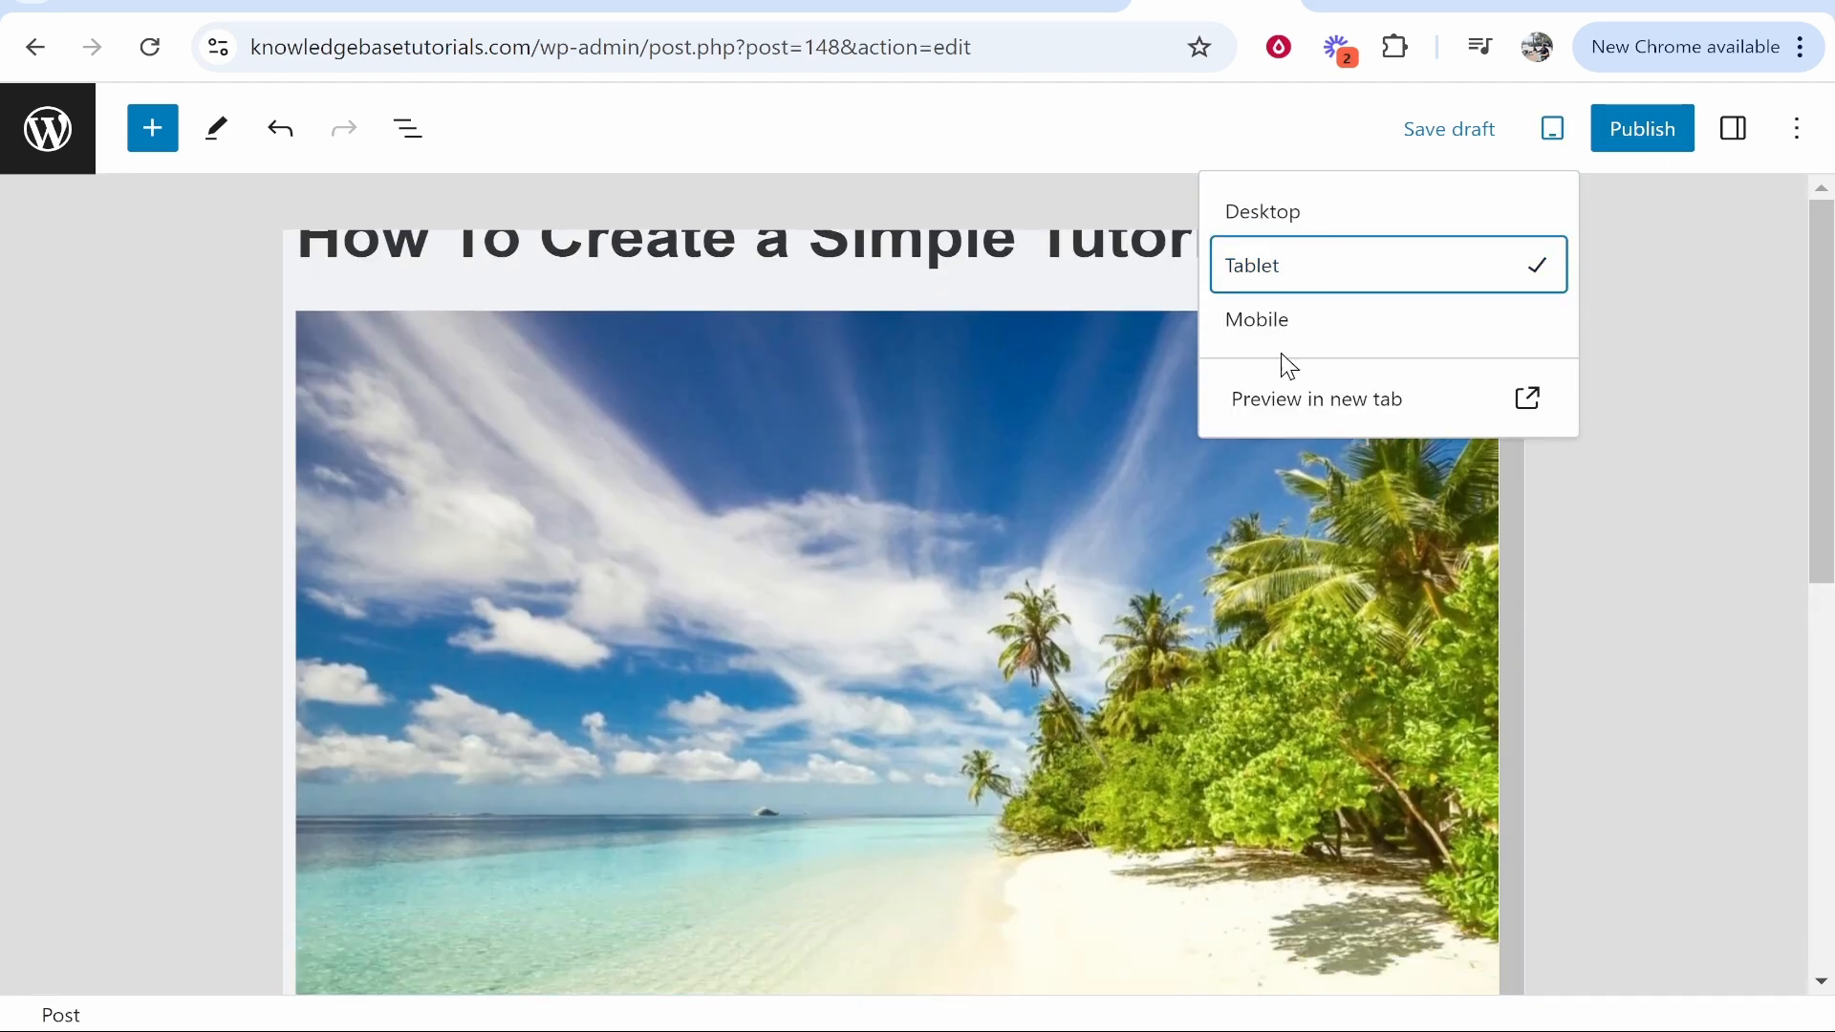
click(1275, 334)
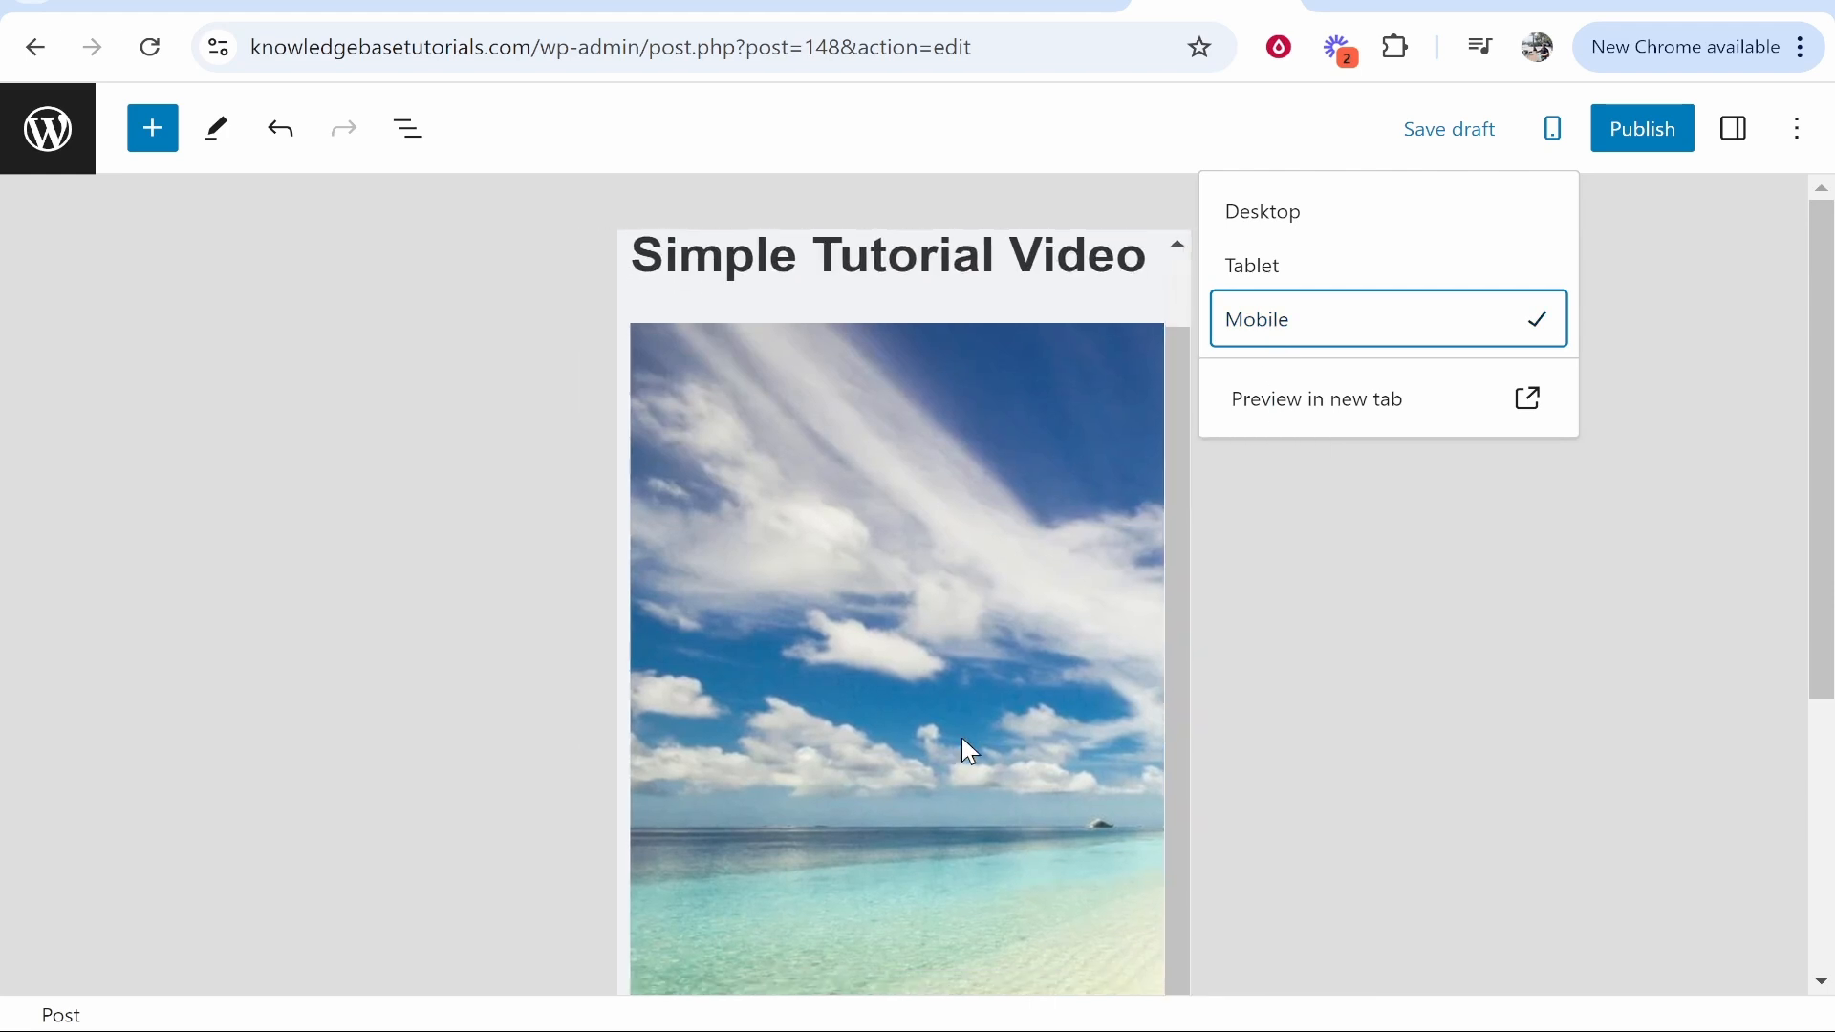
scroll(965, 741, down, 5)
scroll(893, 736, up, 3)
scroll(909, 778, down, 5)
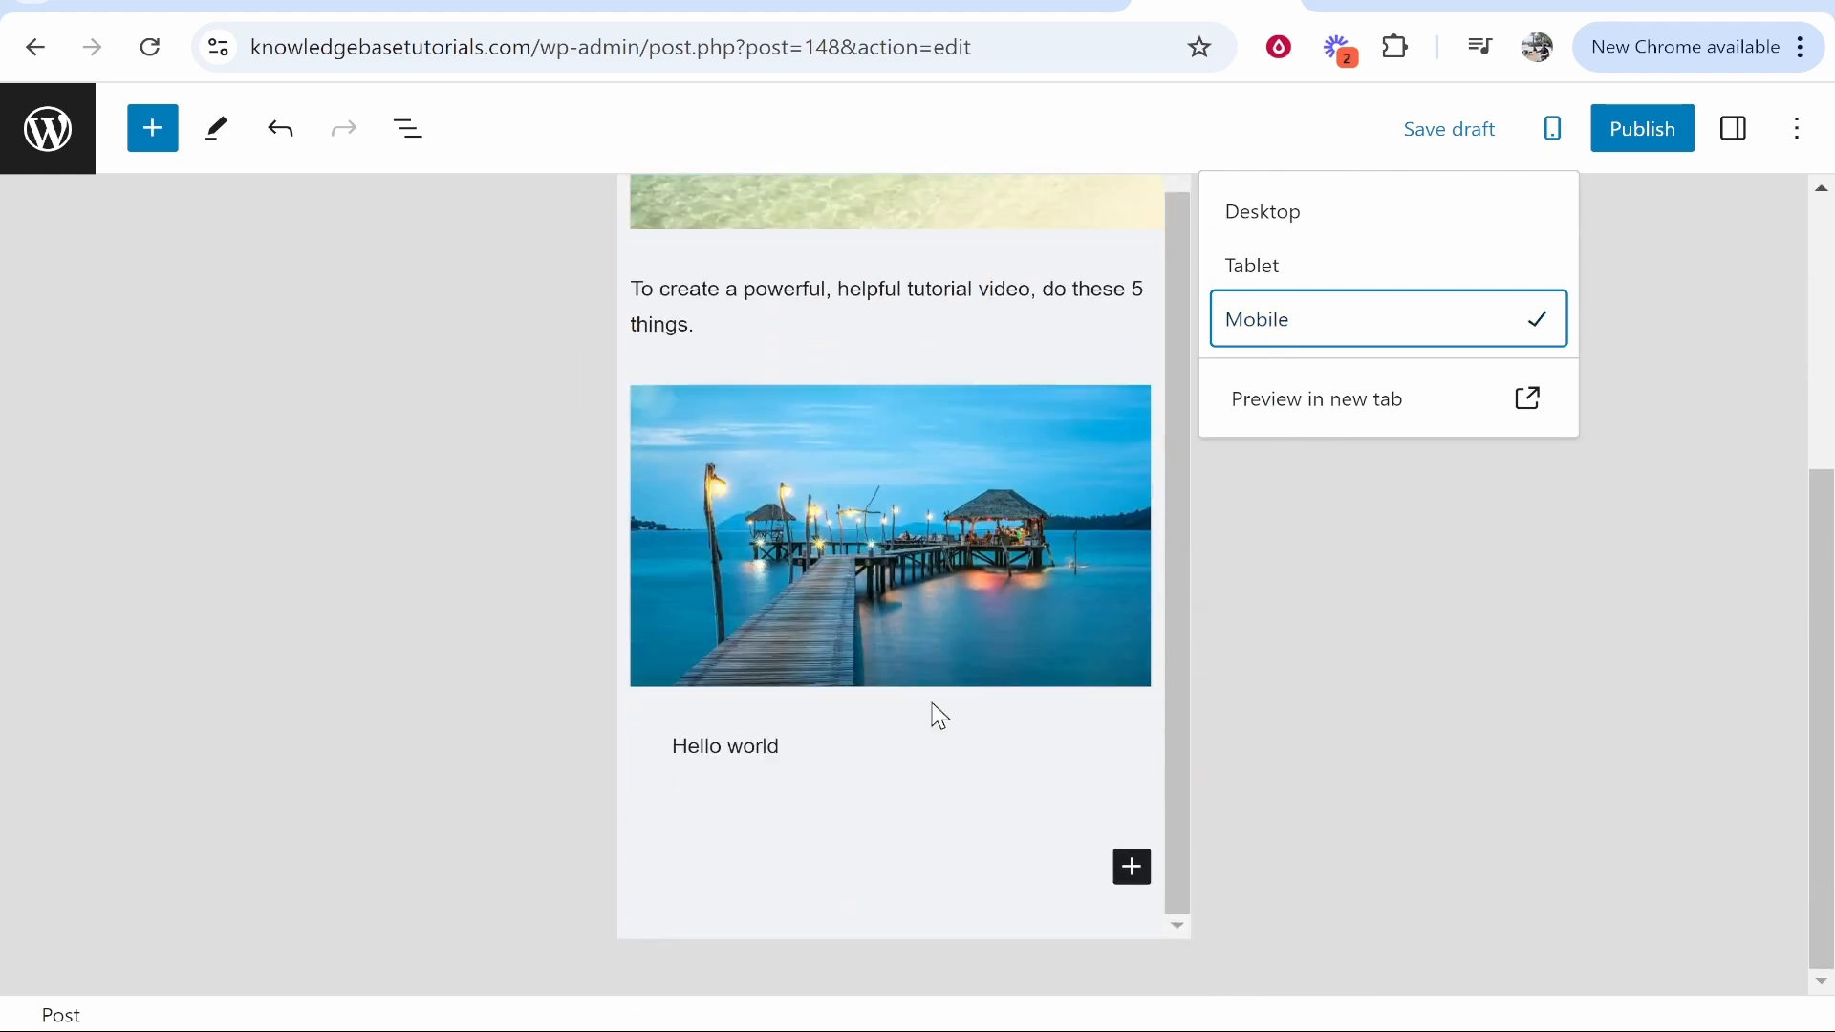
scroll(934, 716, up, 8)
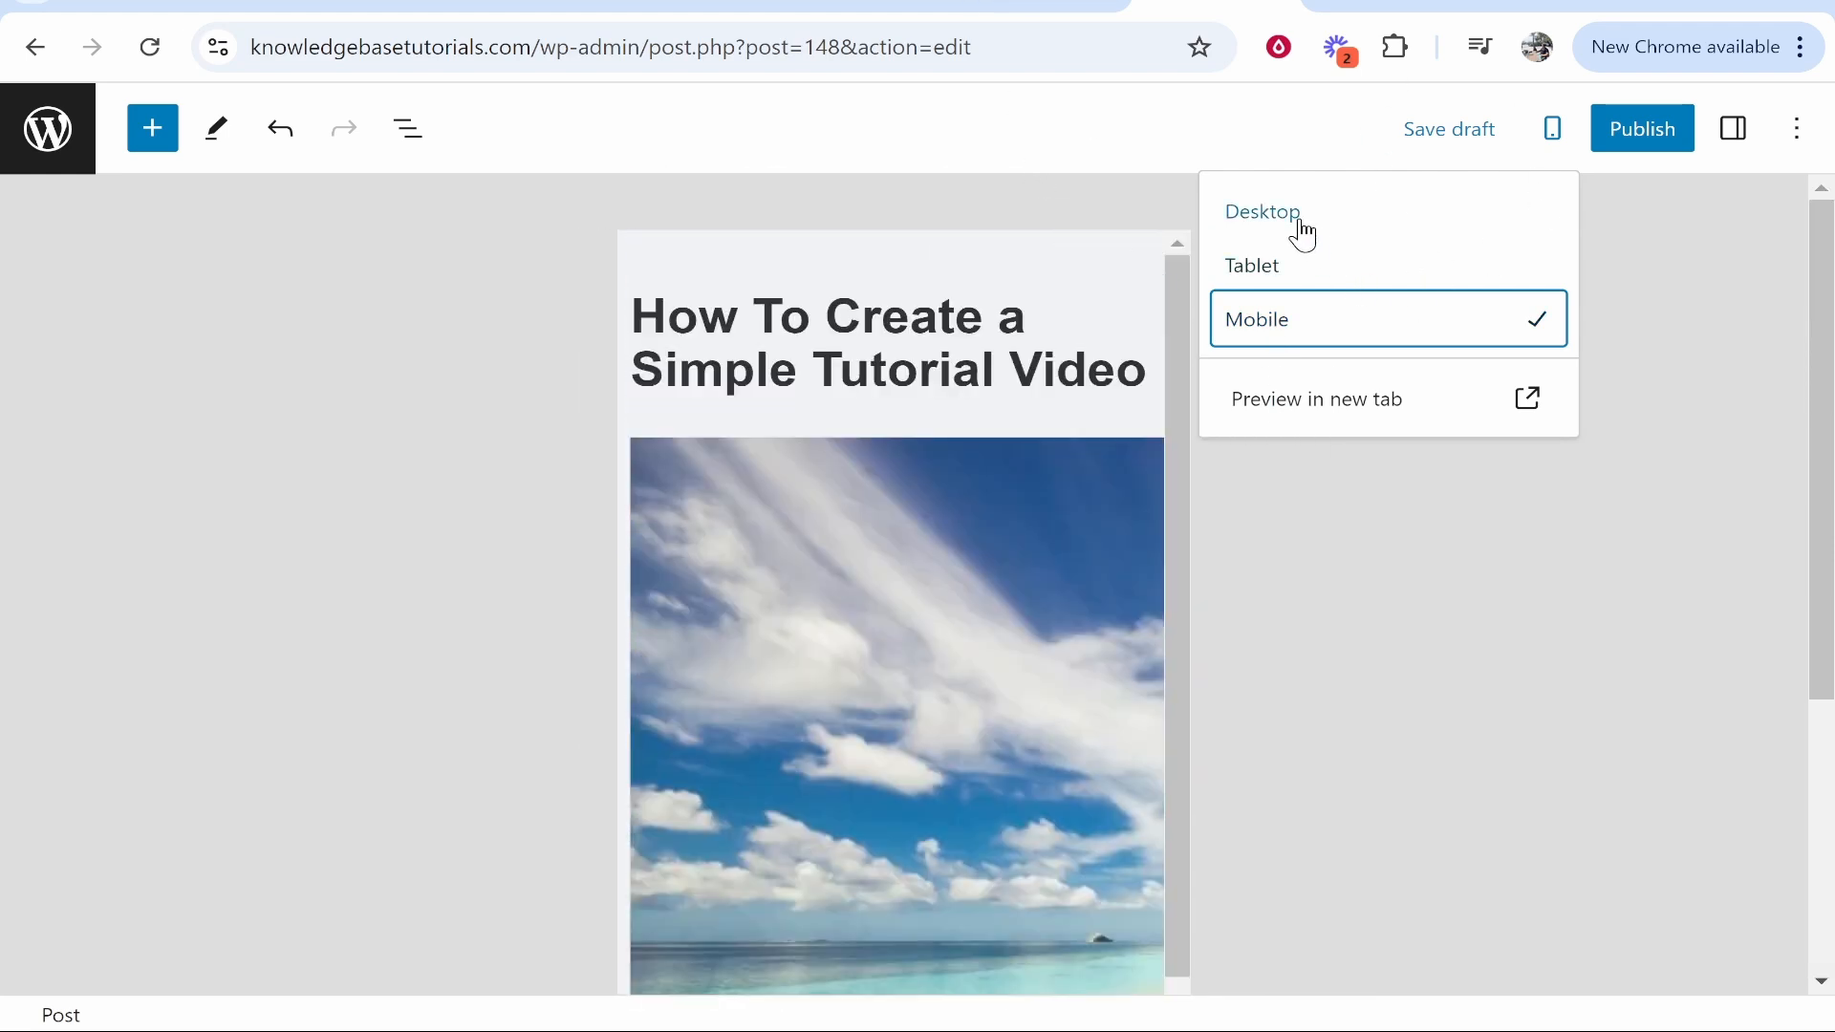
click(1303, 220)
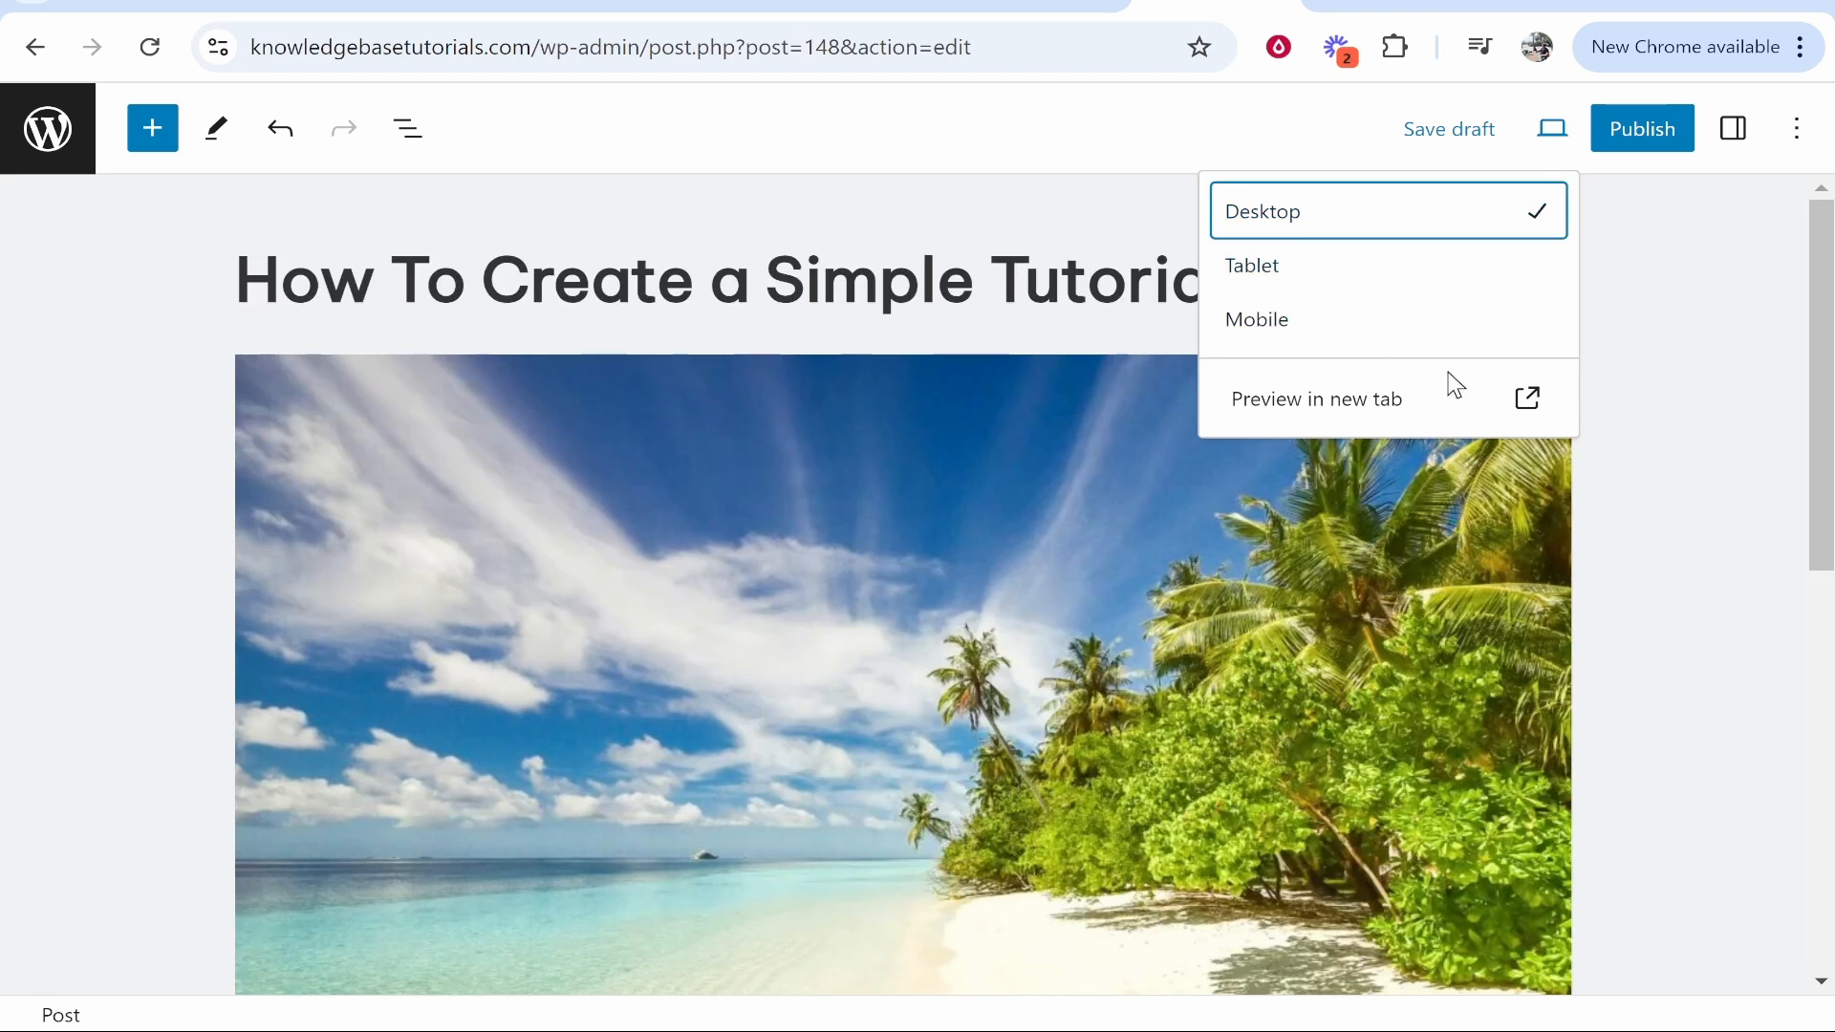
click(1711, 411)
scroll(1705, 617, down, 10)
scroll(1621, 577, up, 10)
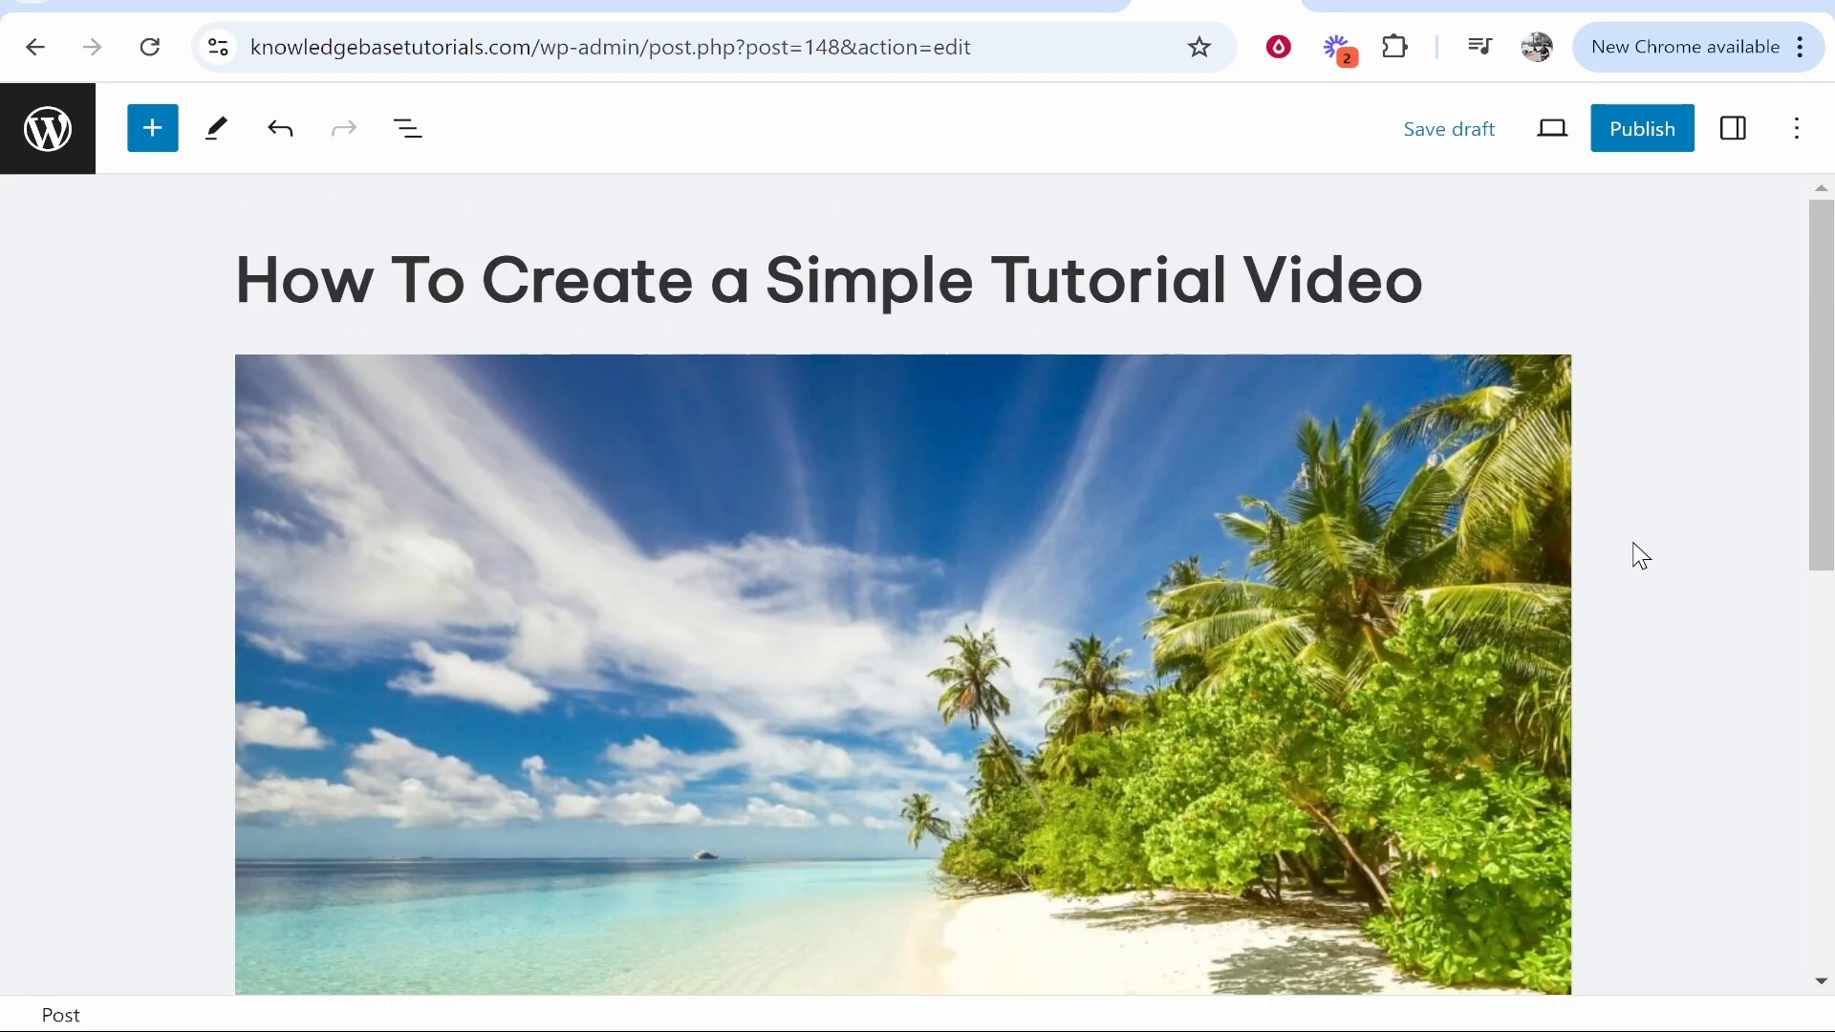
Show the post settings and review the post format, categories, tags and featured image options, keeping the Standard format
click(1755, 143)
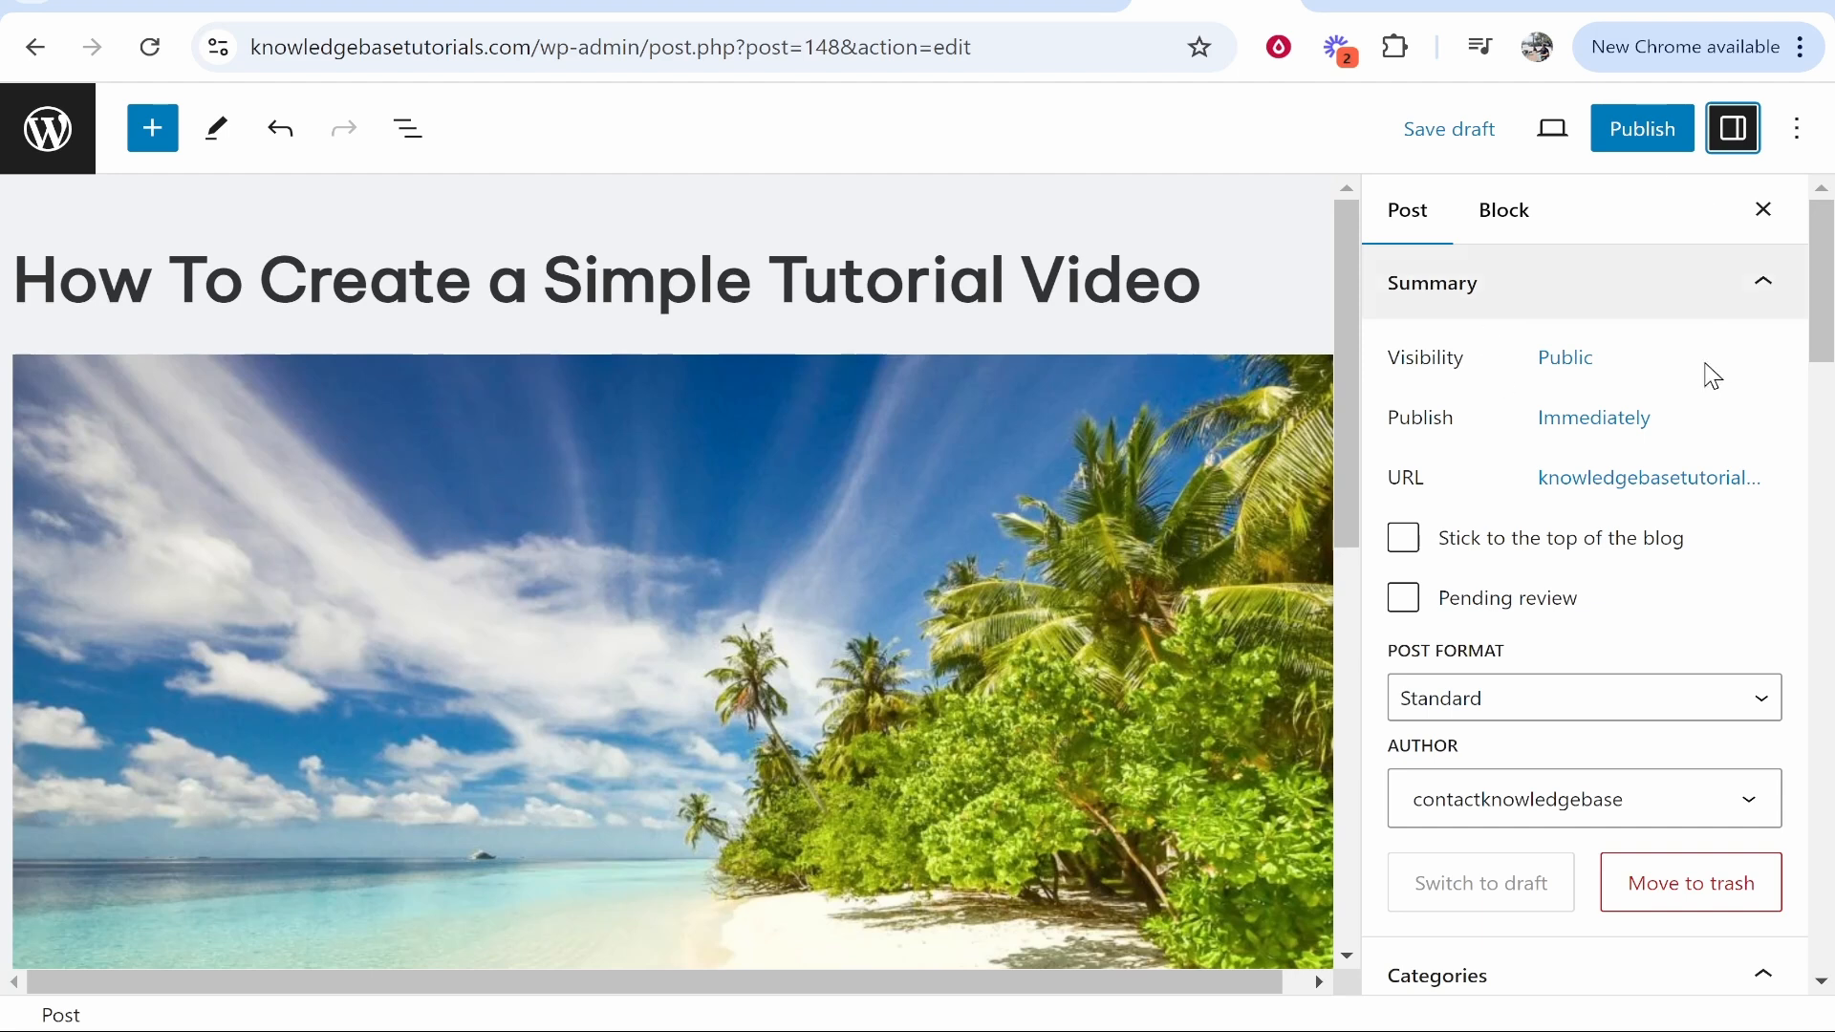
scroll(1582, 564, down, 2)
click(1526, 573)
click(1524, 573)
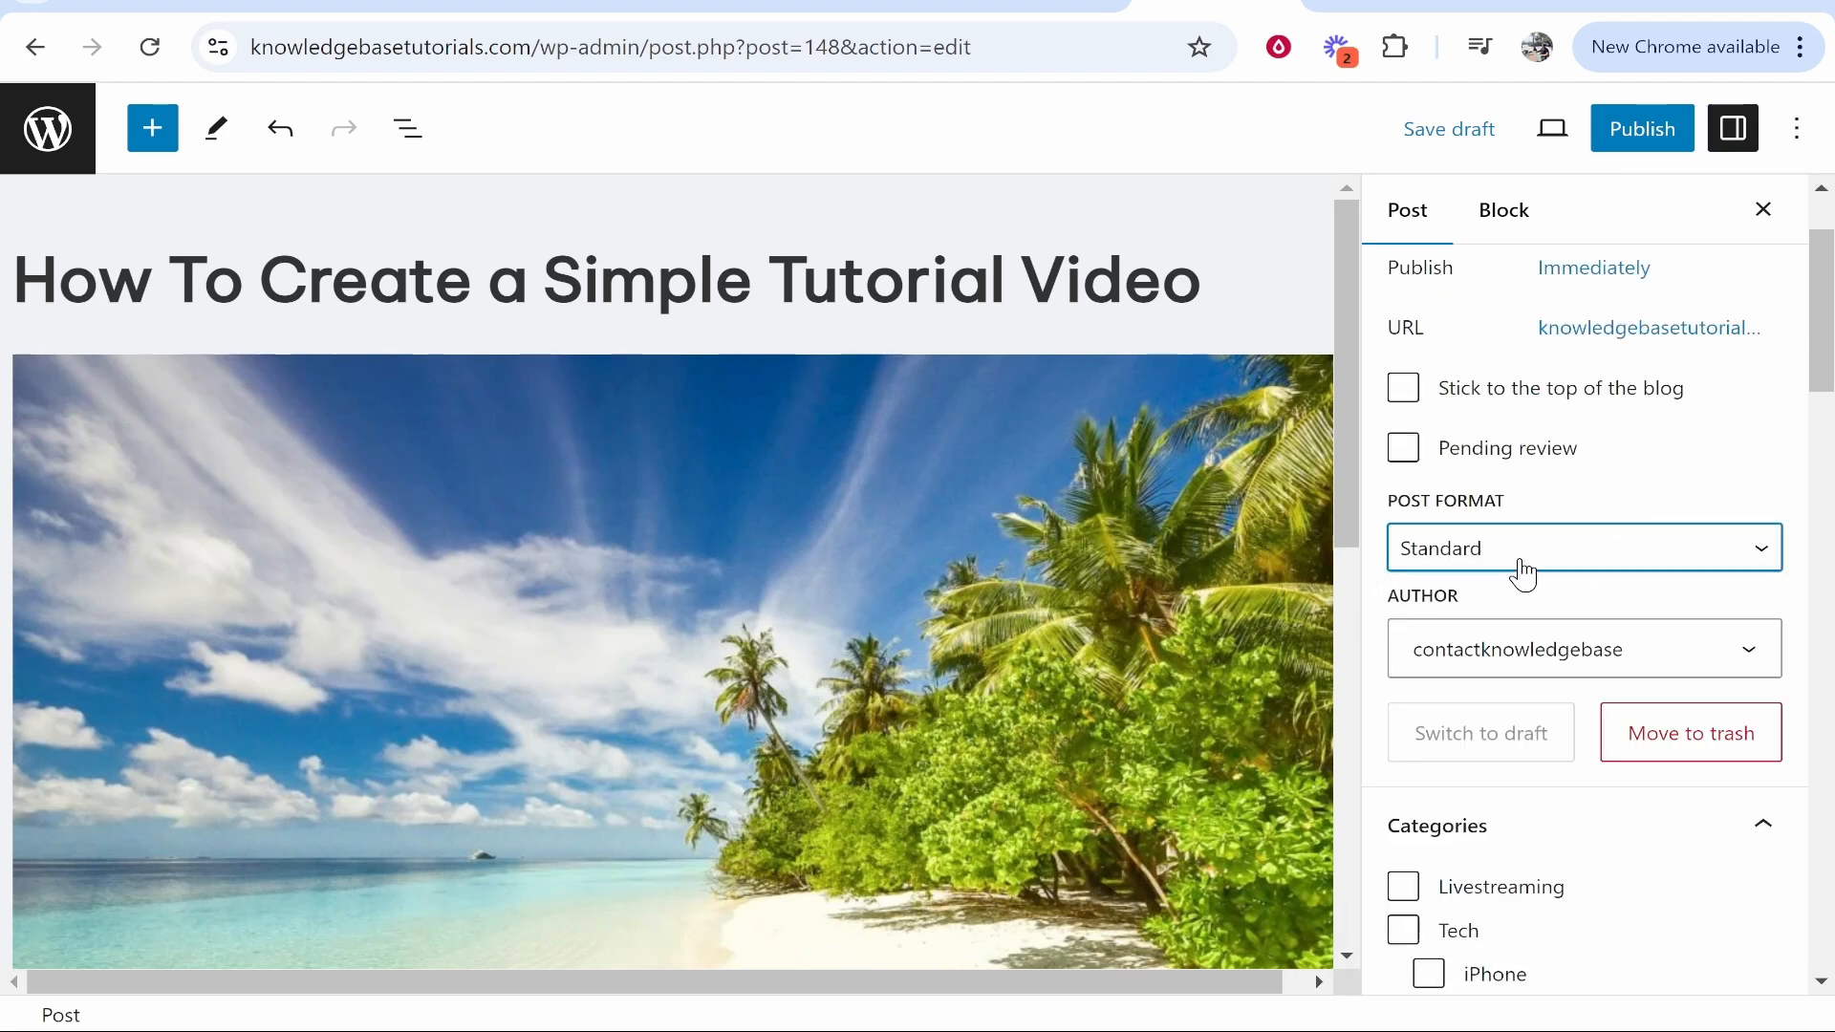
scroll(1536, 491, down, 2)
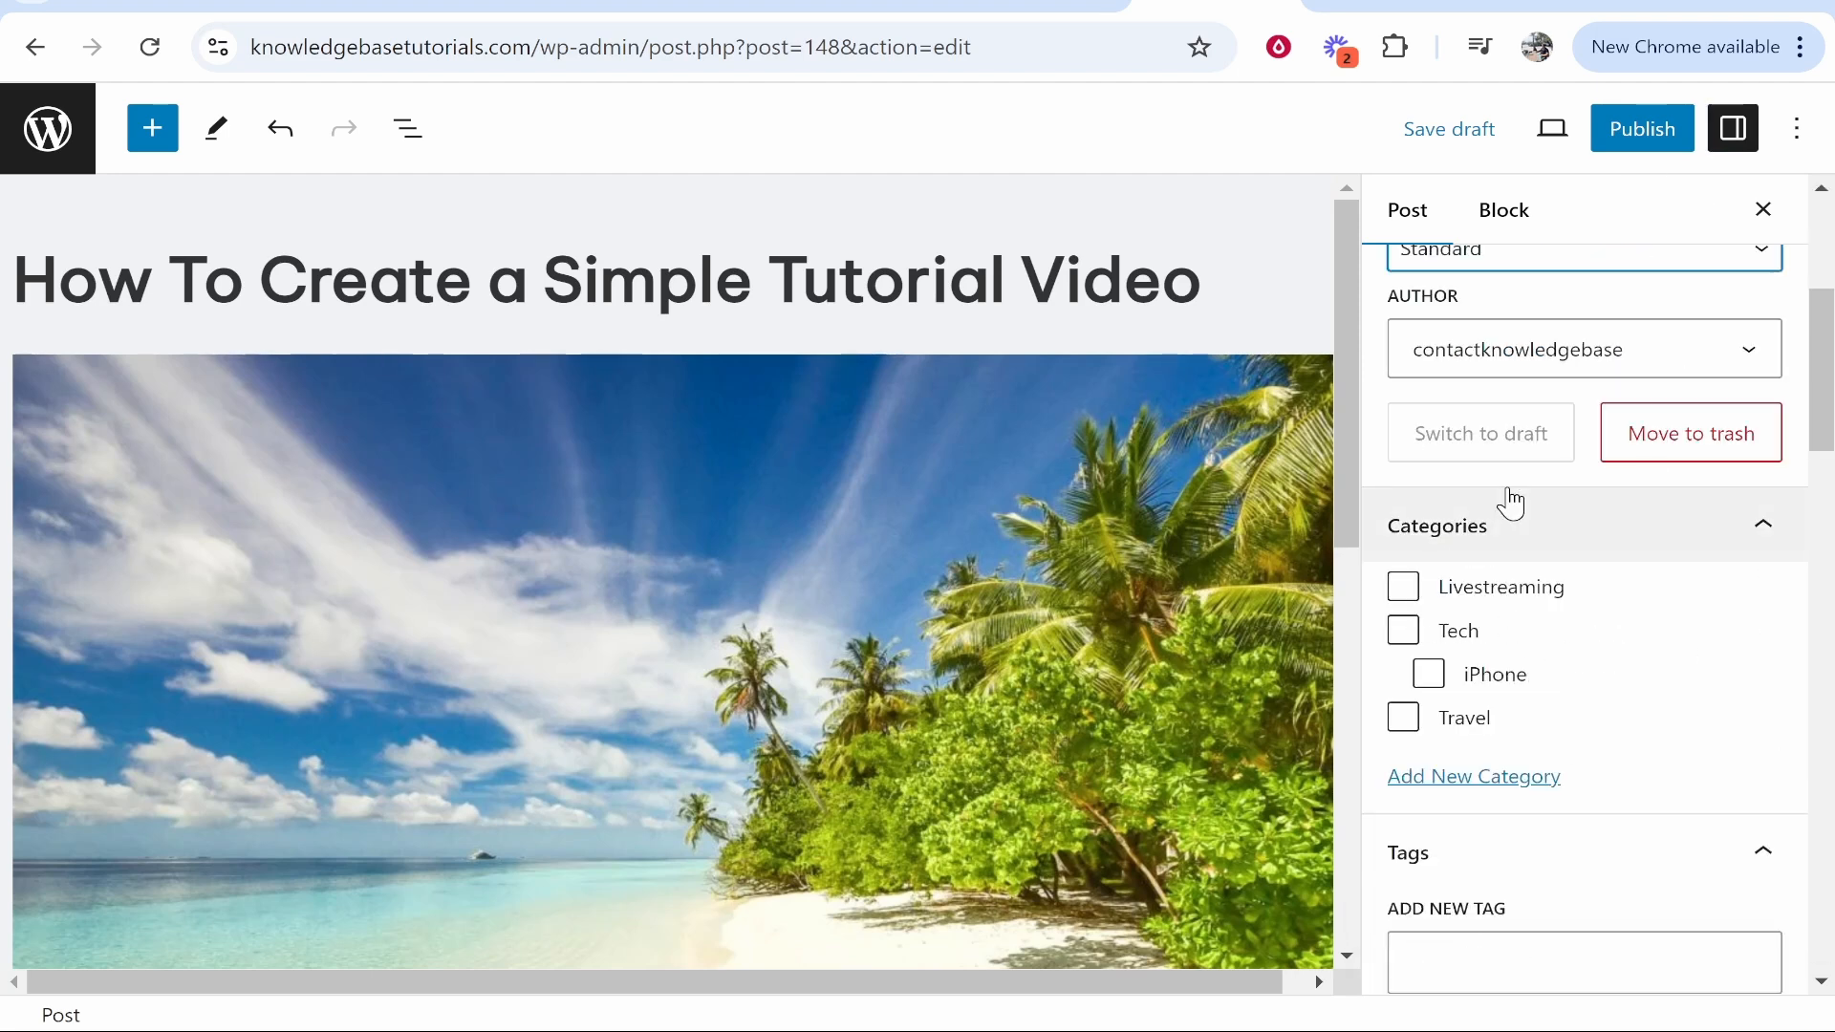
scroll(1507, 500, down, 1)
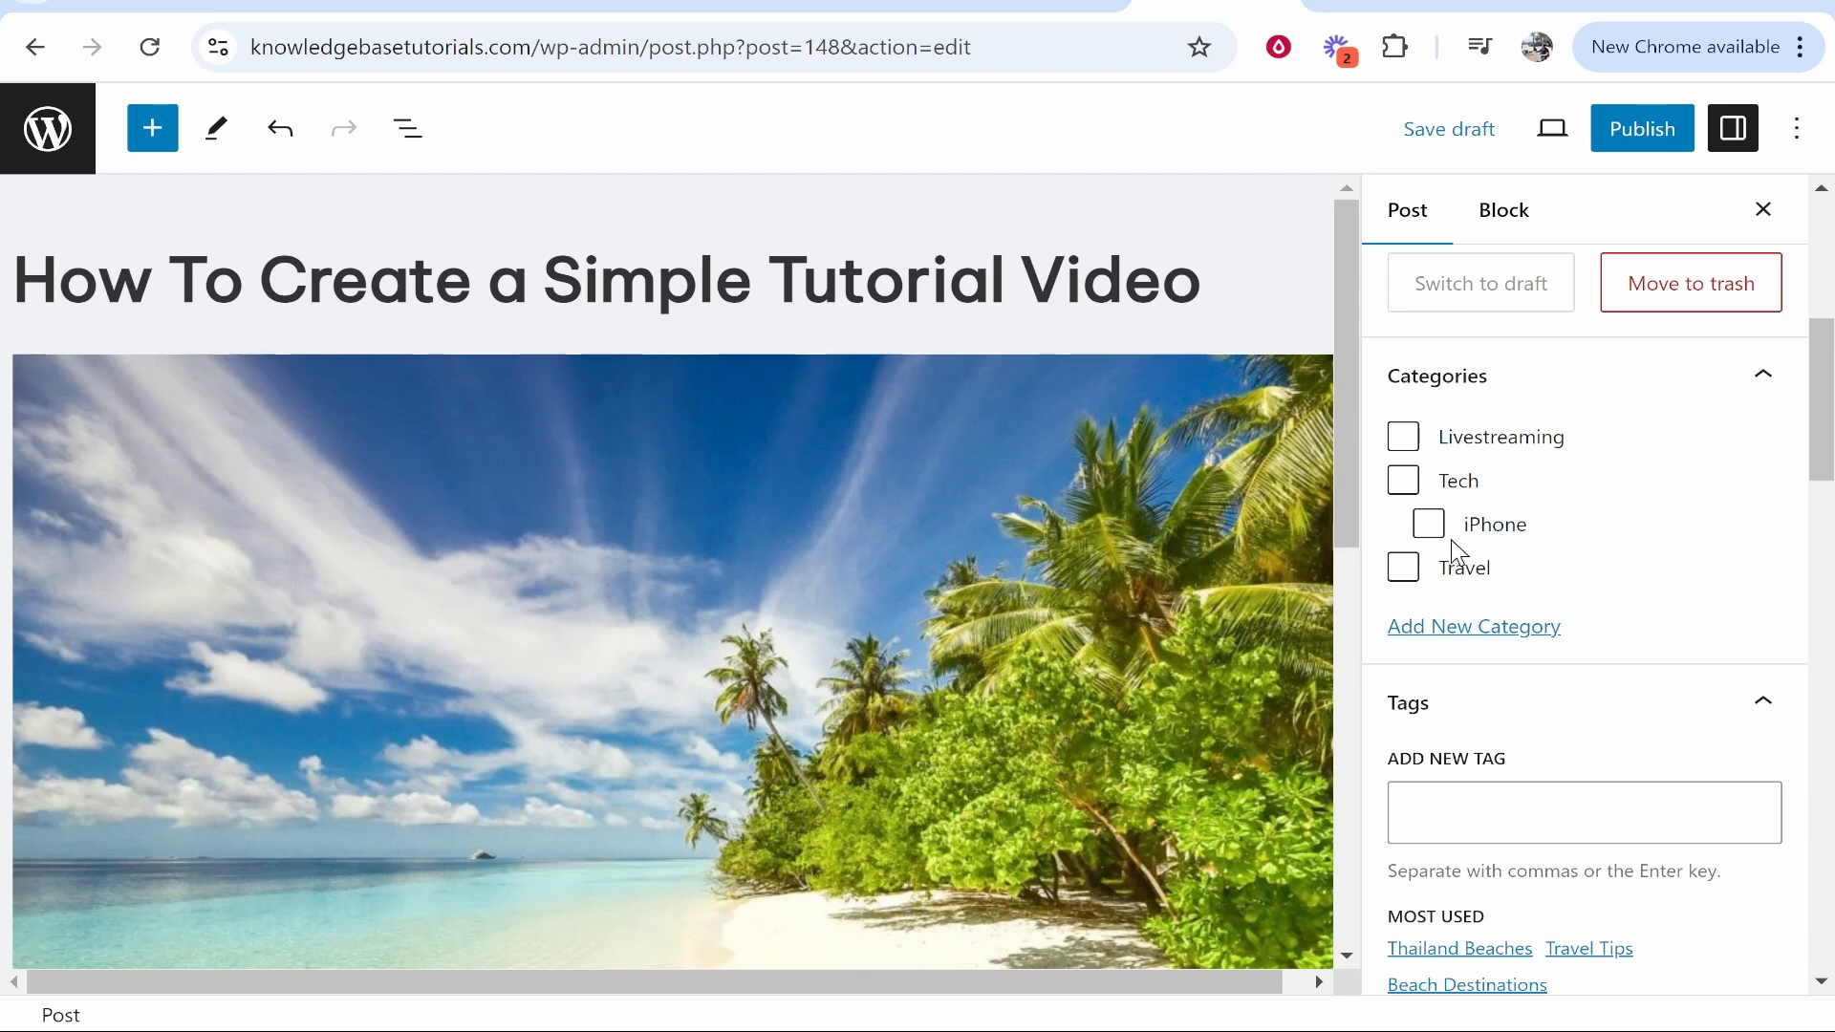
scroll(1405, 545, down, 2)
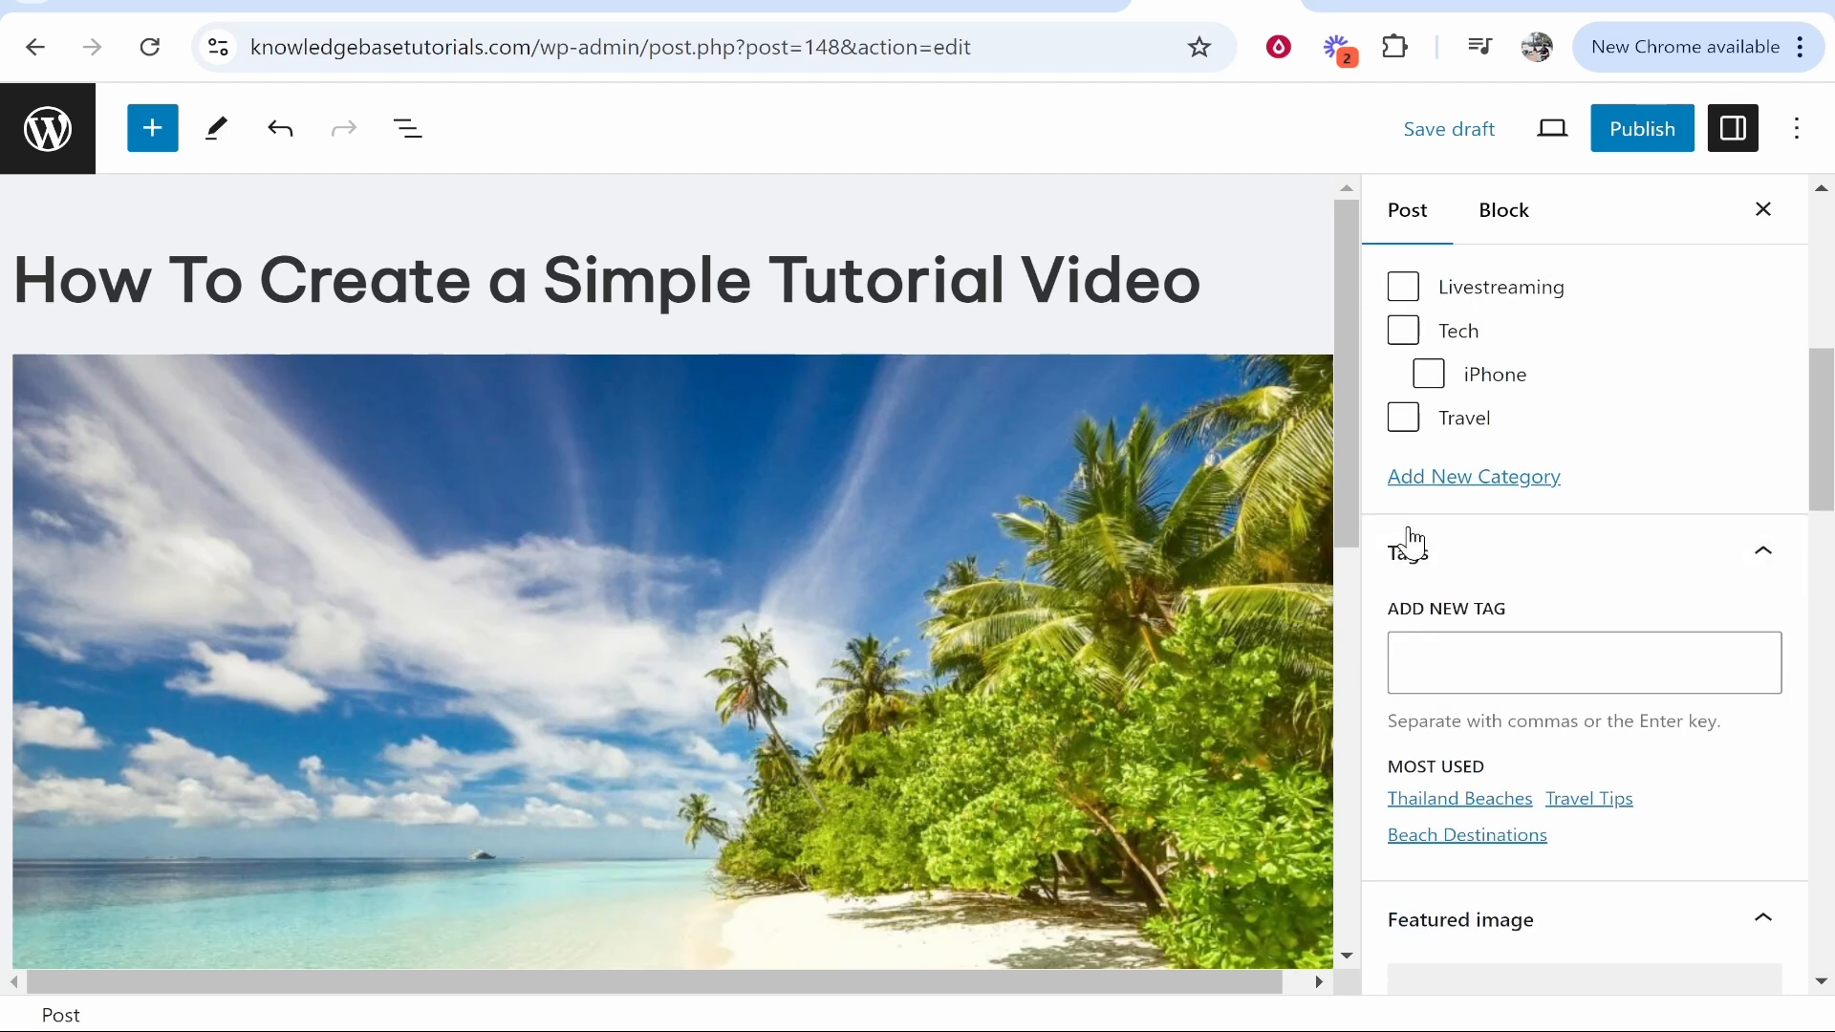
scroll(1656, 471, down, 5)
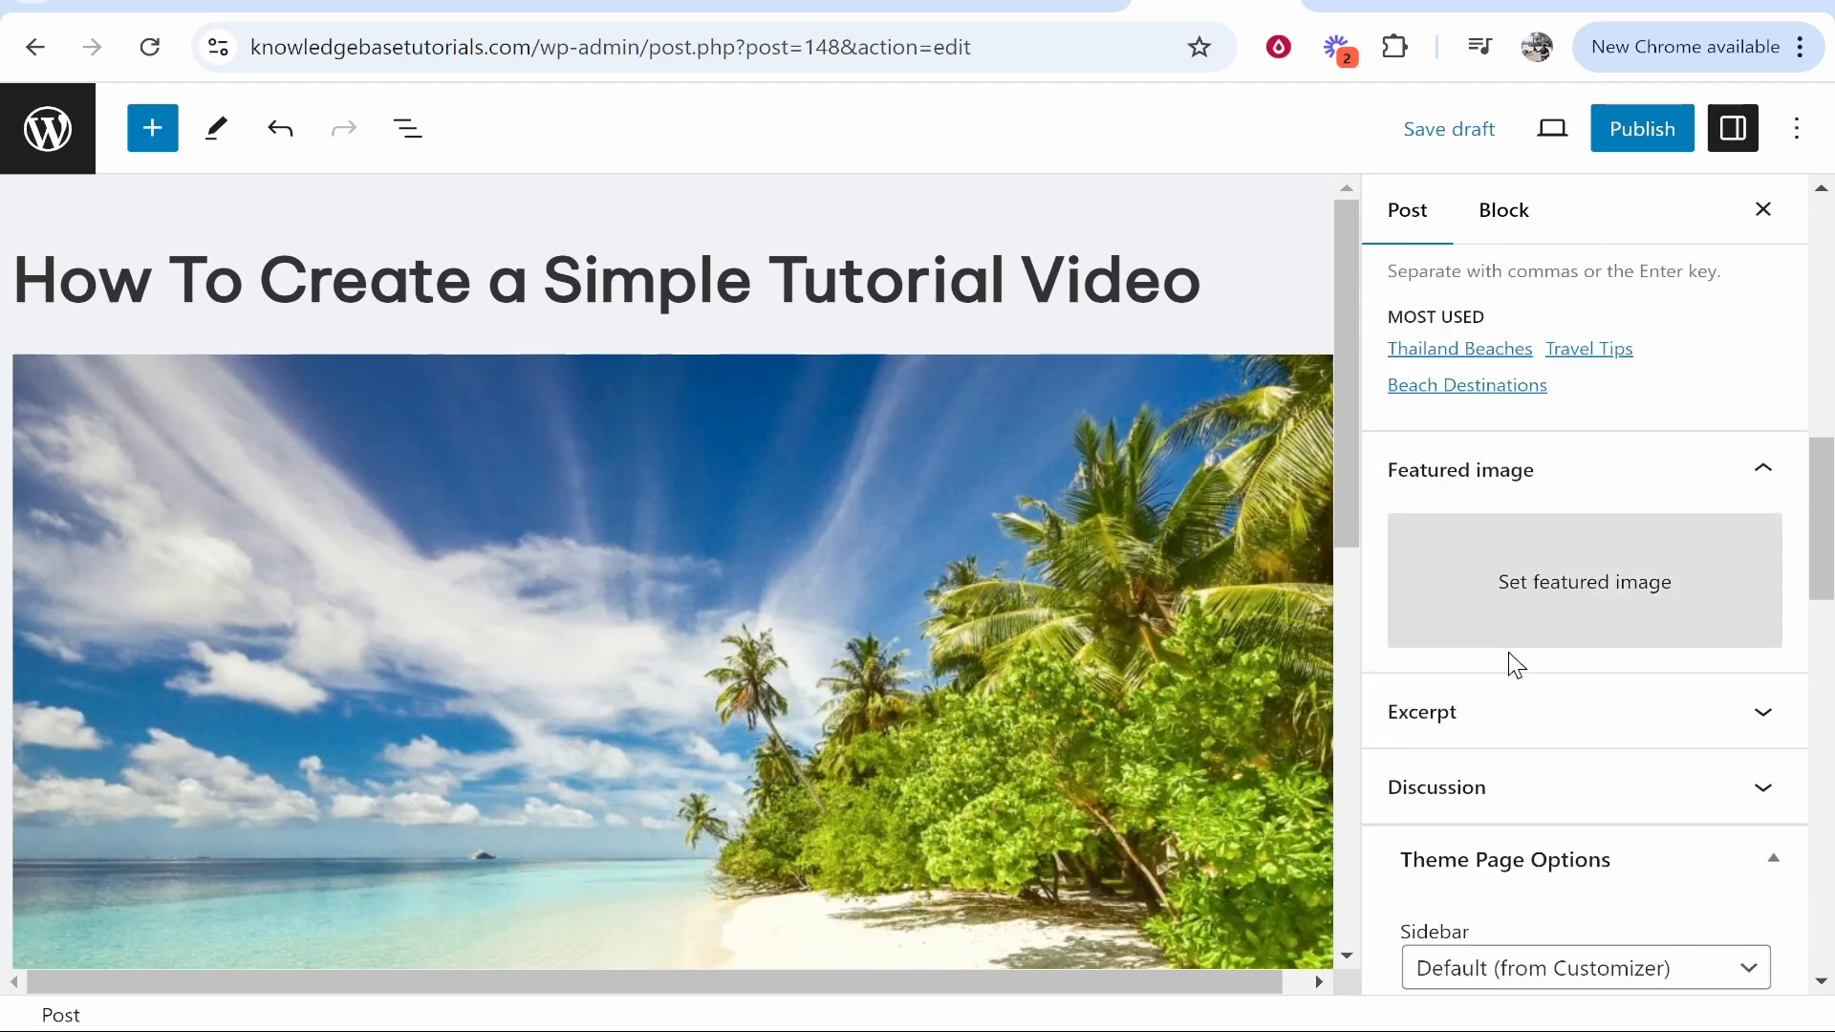
scroll(1516, 660, down, 2)
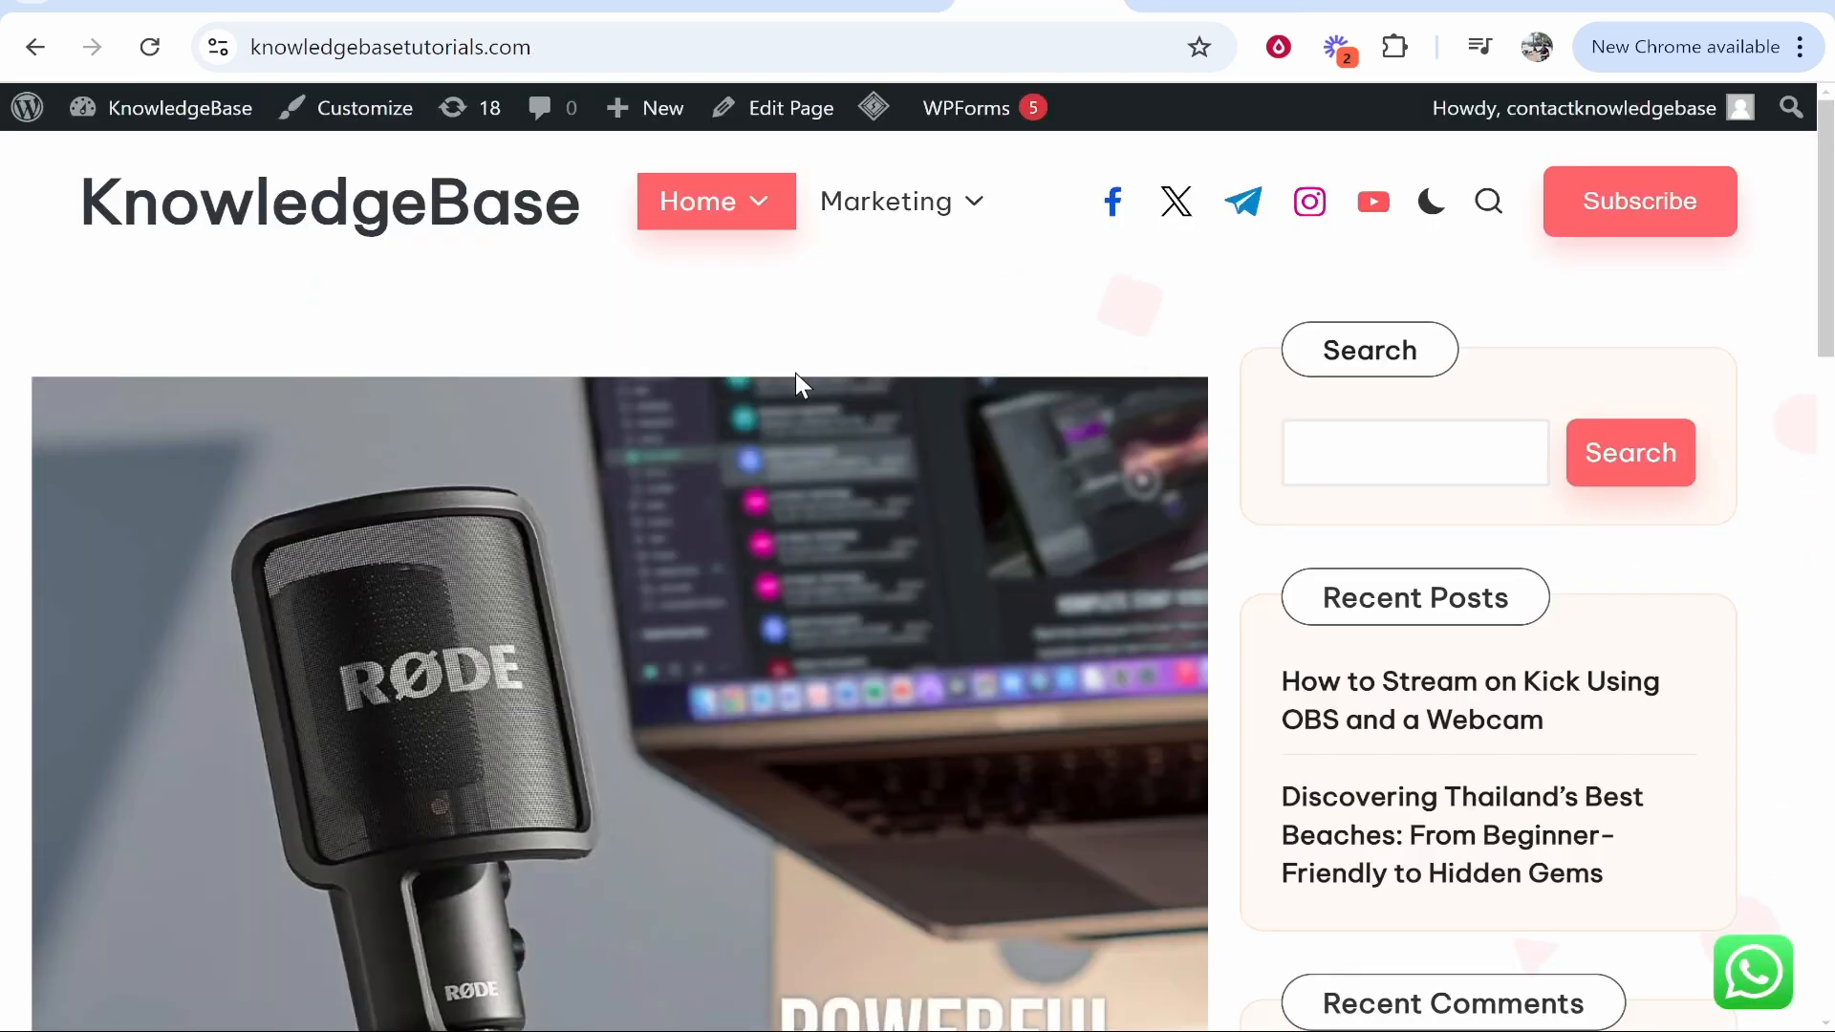
Examine on the KnowledgeBase homepage how featured images appear with the existing blog posts
scroll(799, 389, down, 10)
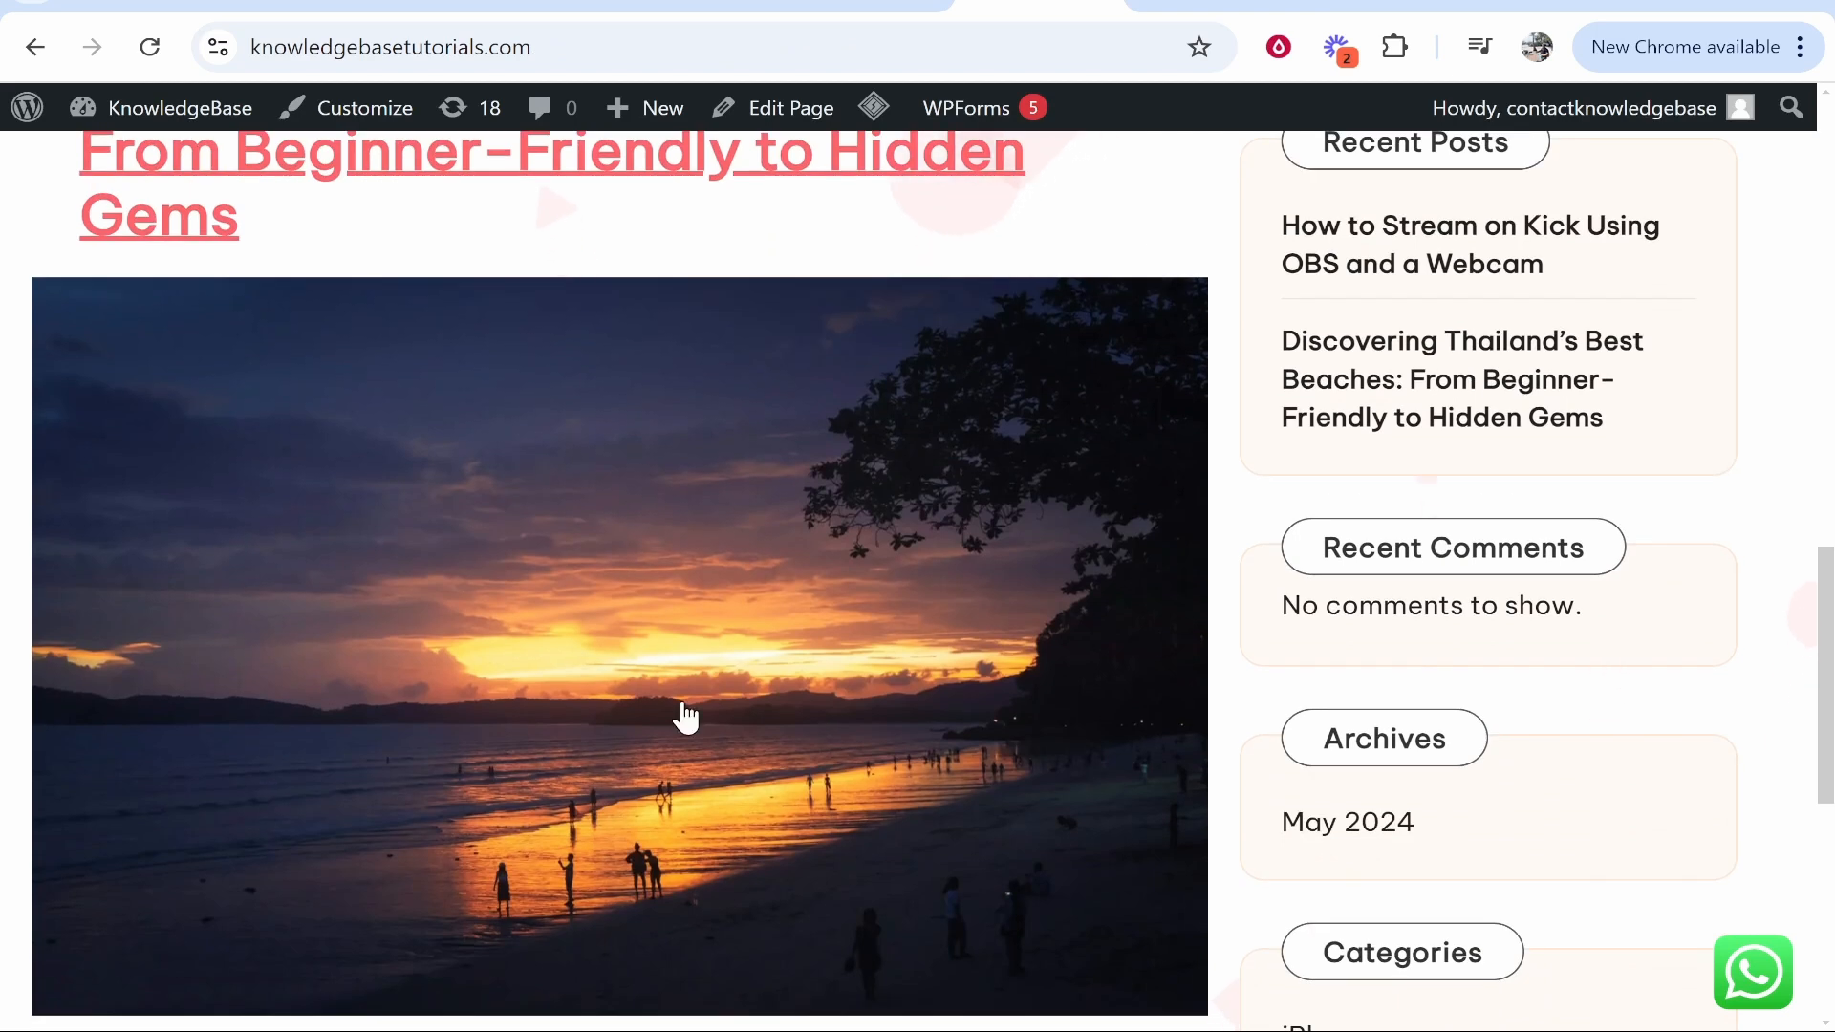
scroll(569, 647, down, 3)
scroll(704, 573, up, 15)
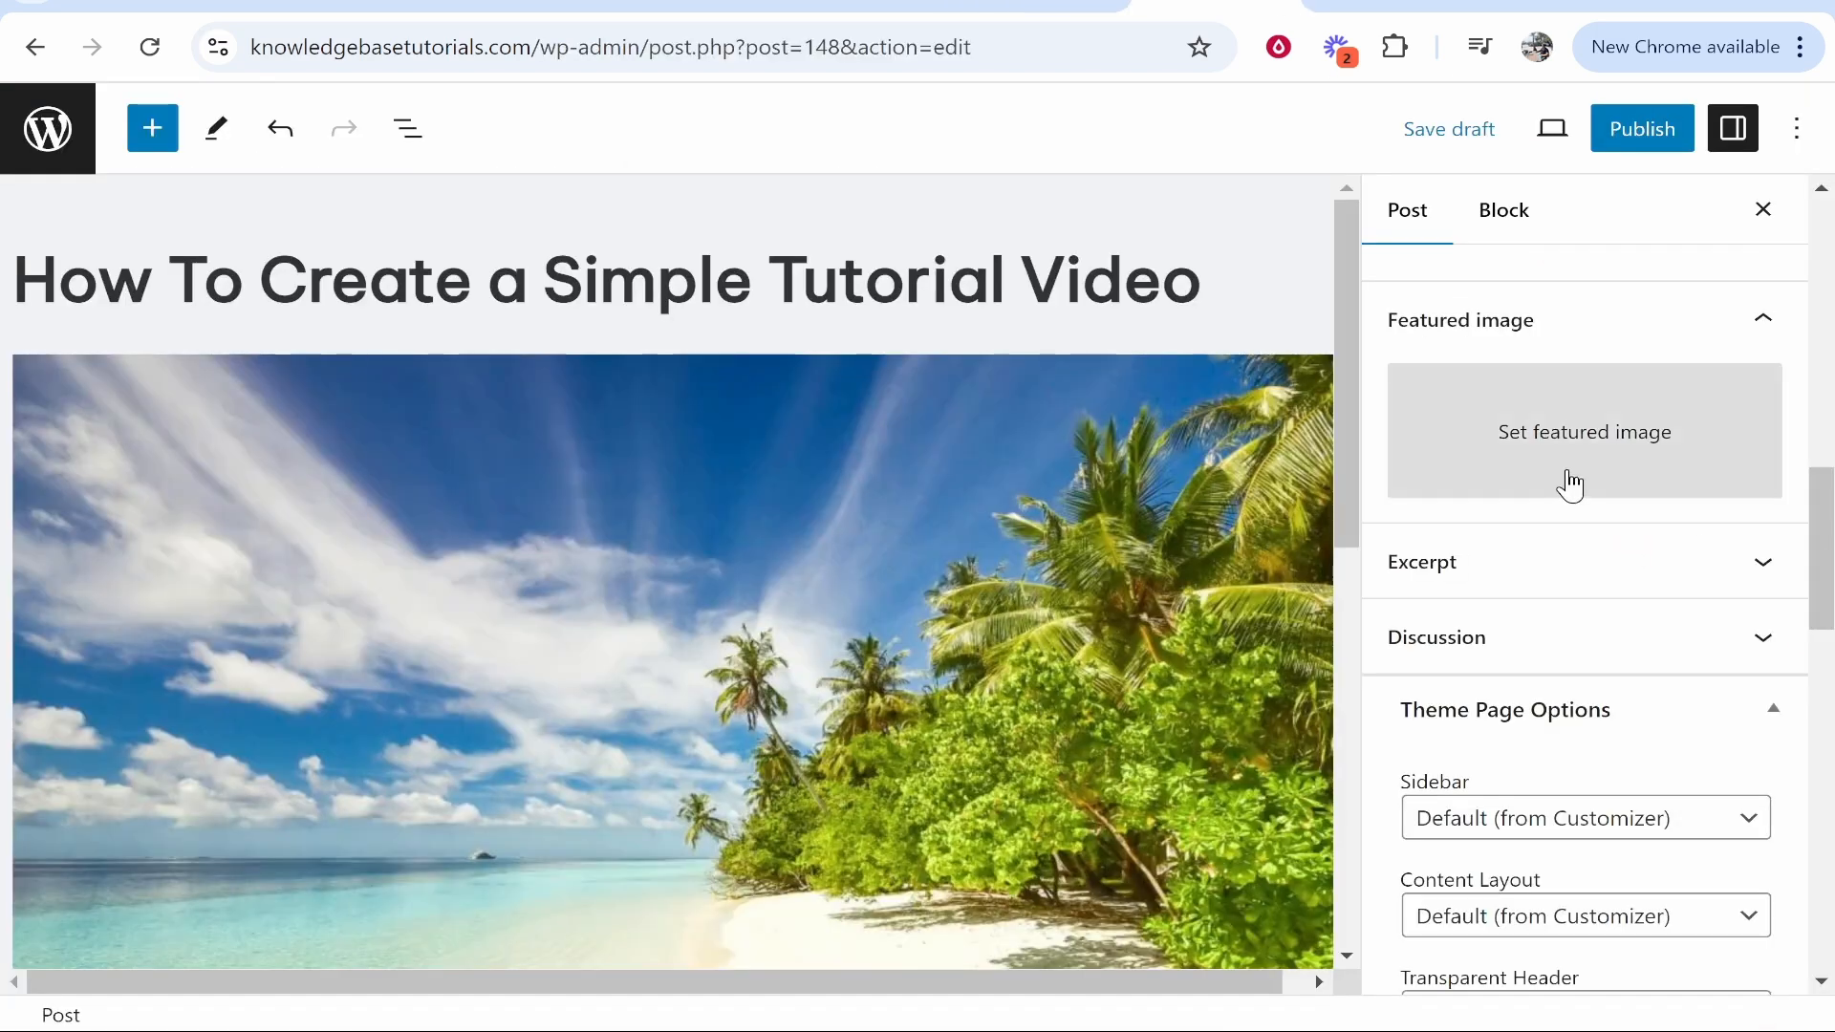
Set the handshake photo from the Media Library as the post's featured image
click(1568, 478)
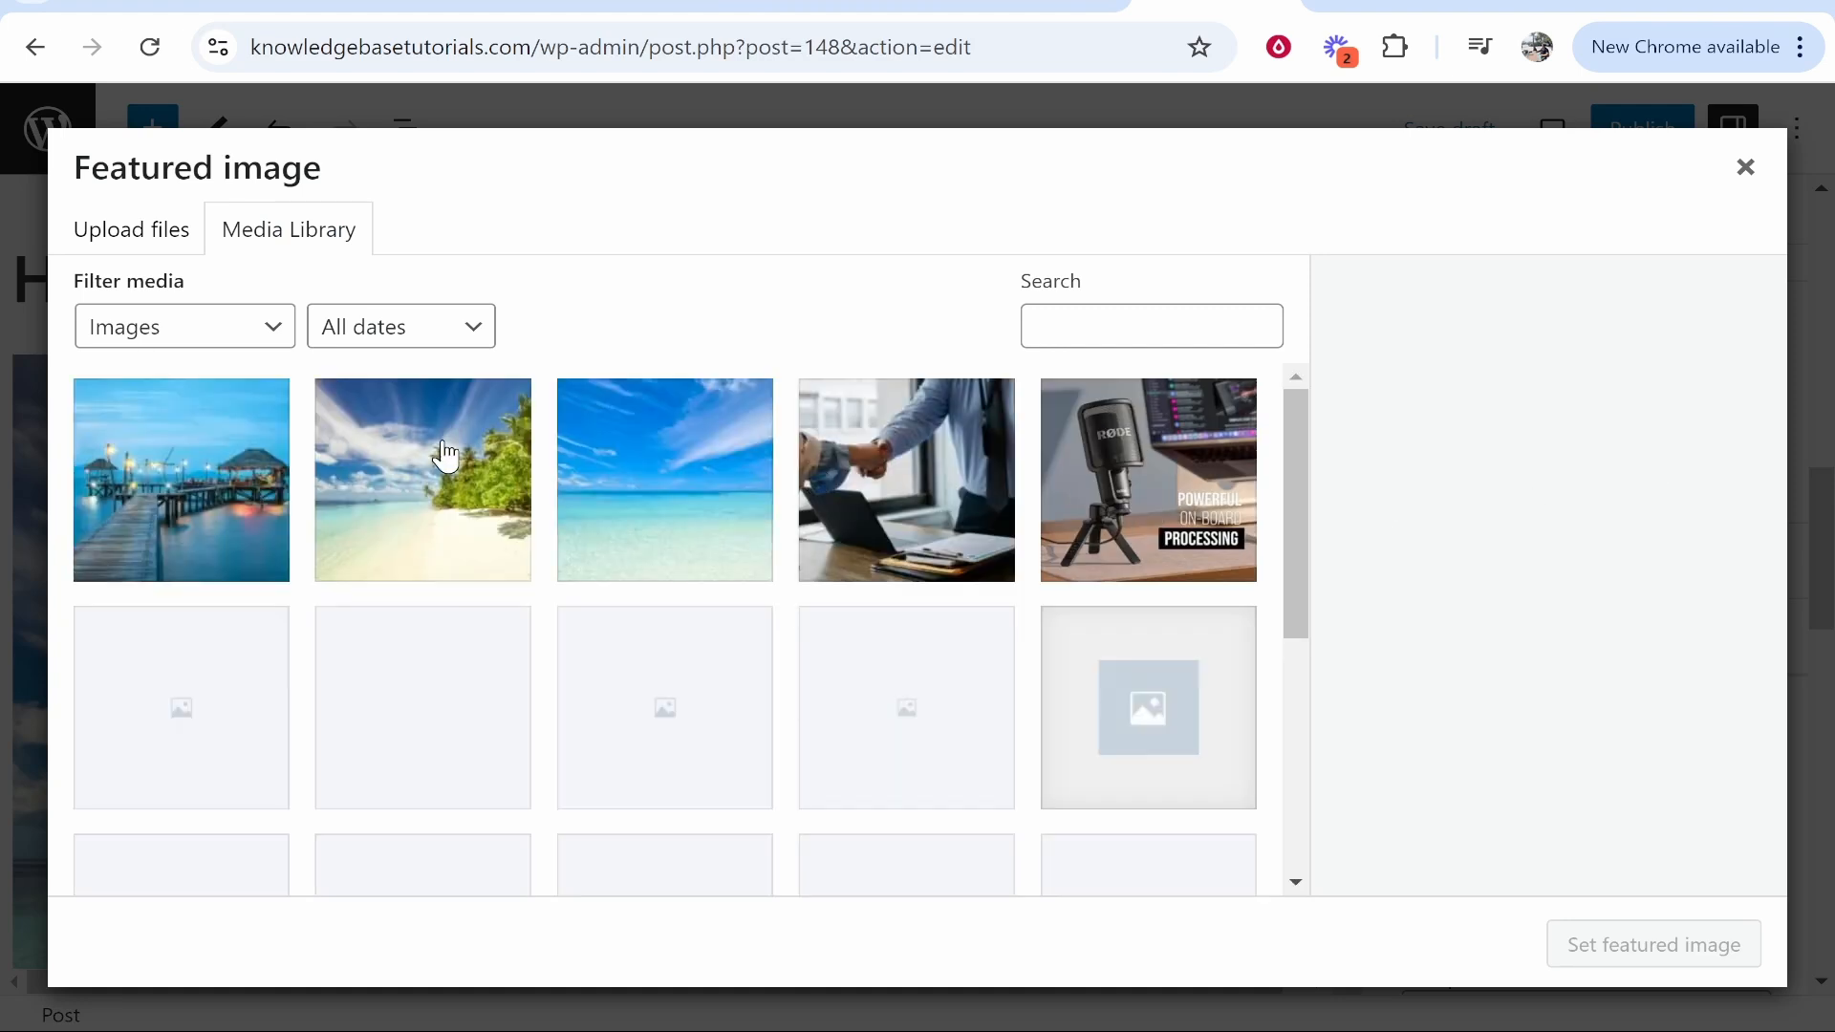
click(733, 511)
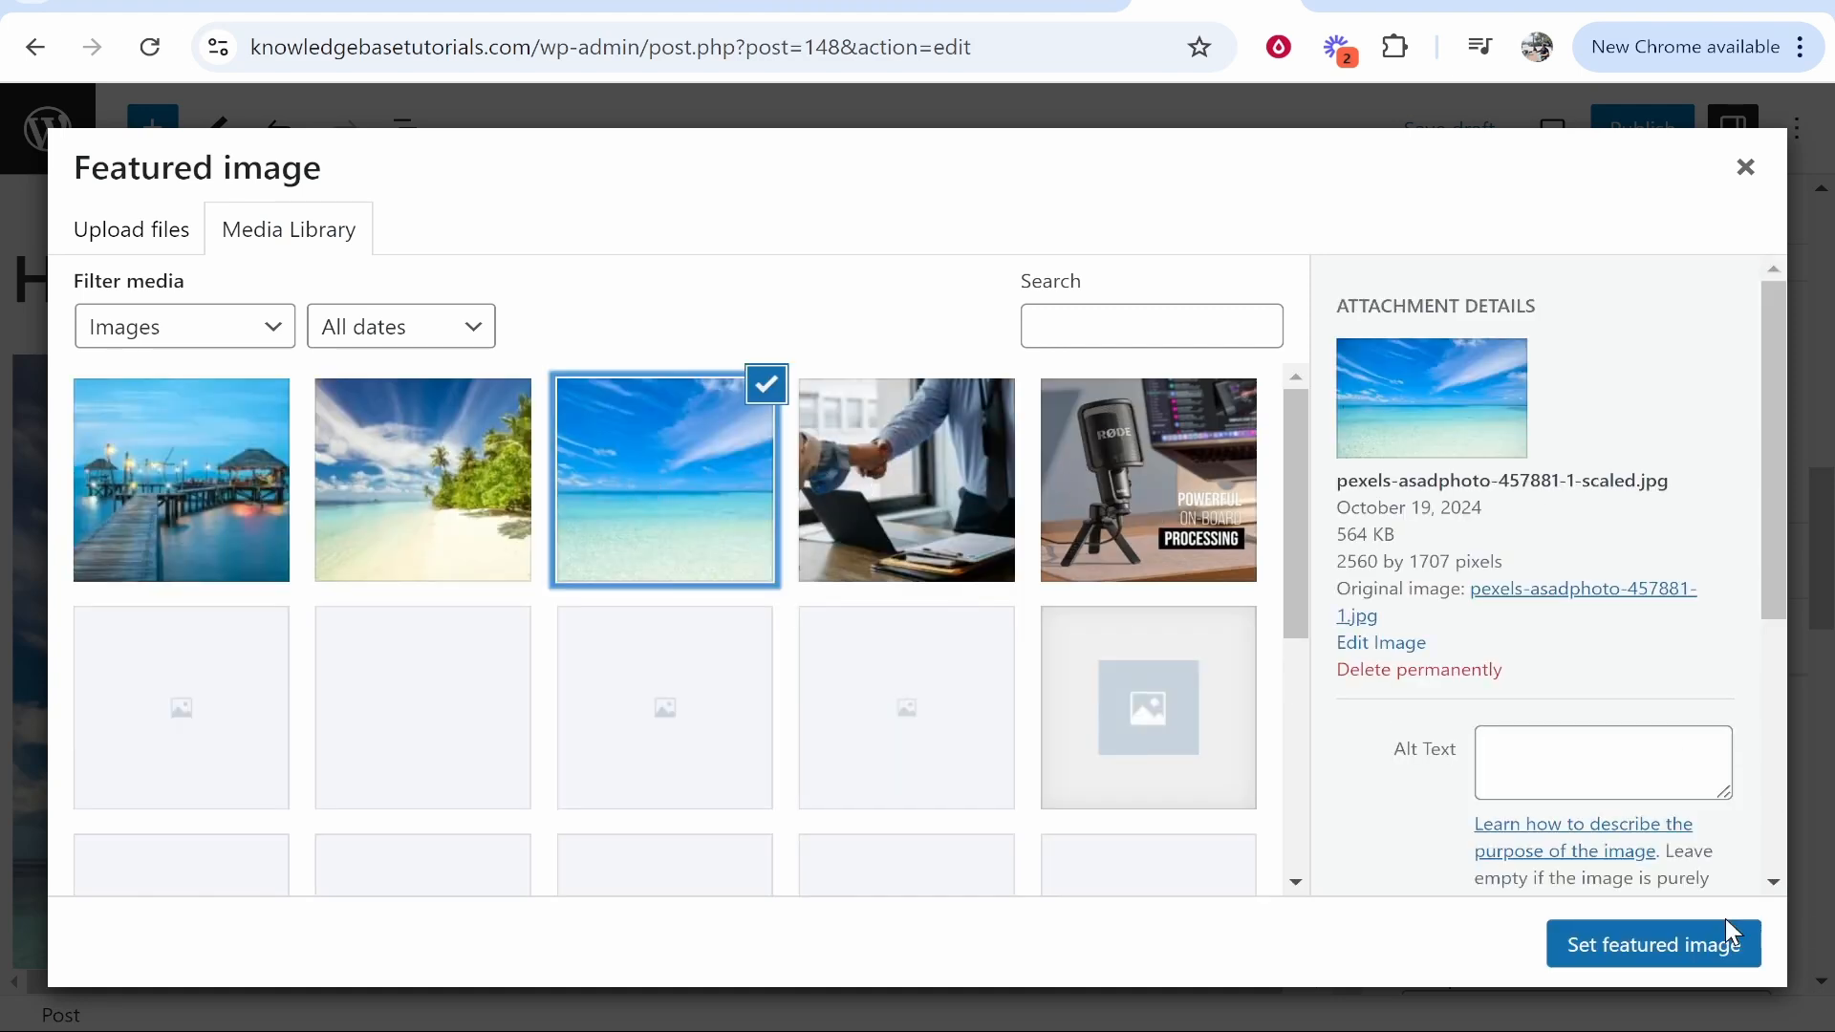
click(973, 502)
click(1662, 955)
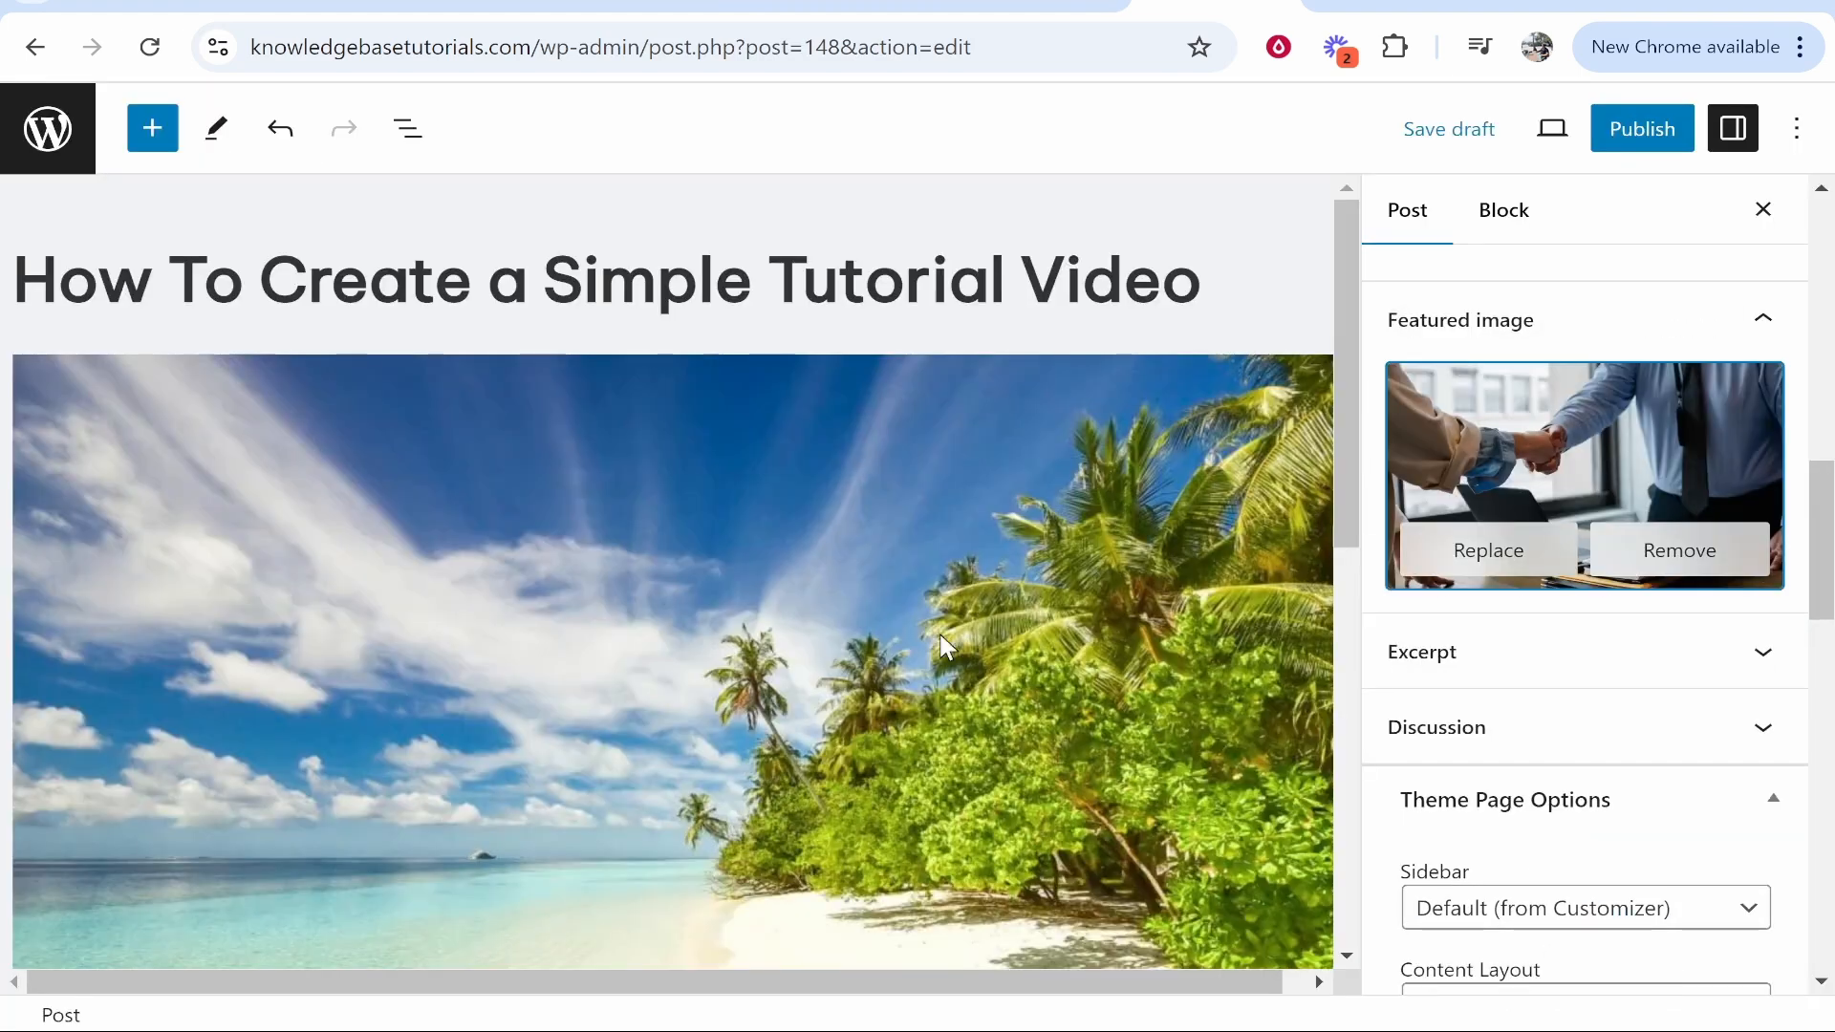
Review the remaining post settings, including Theme Page Options, Hide Title and Click to Chat
scroll(1640, 695, down, 3)
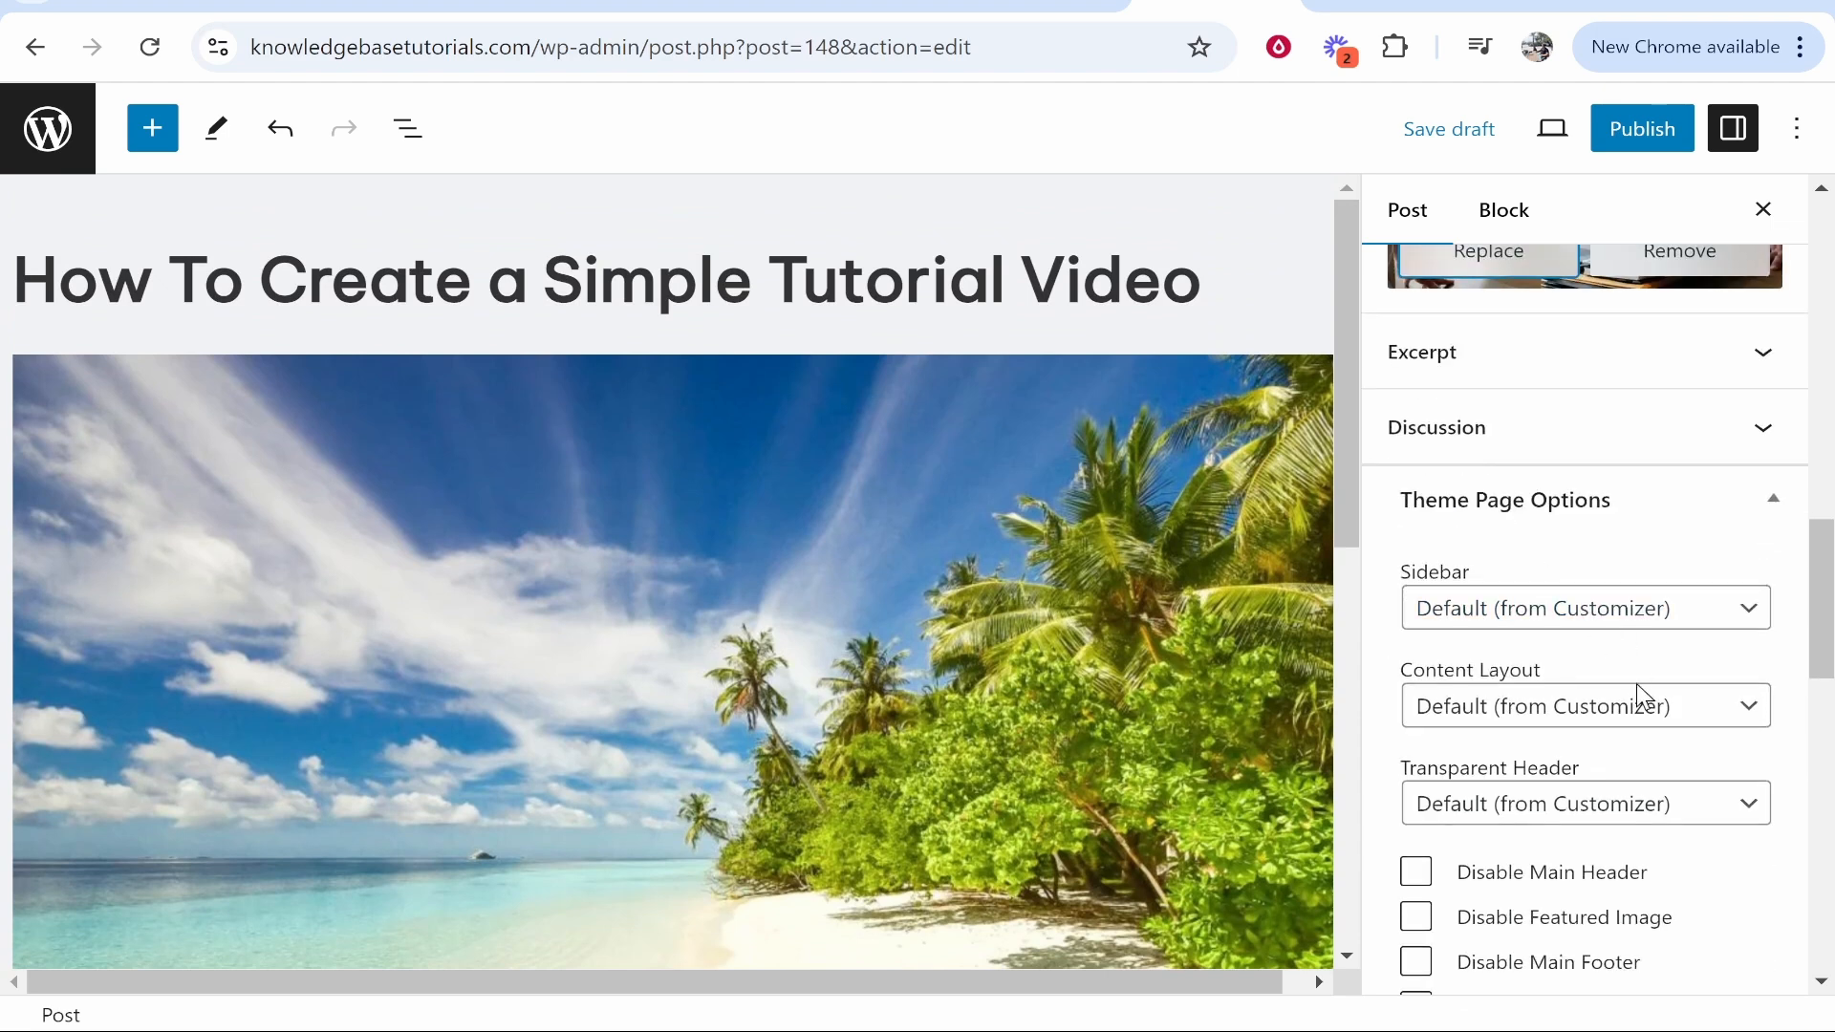
scroll(1532, 557, down, 15)
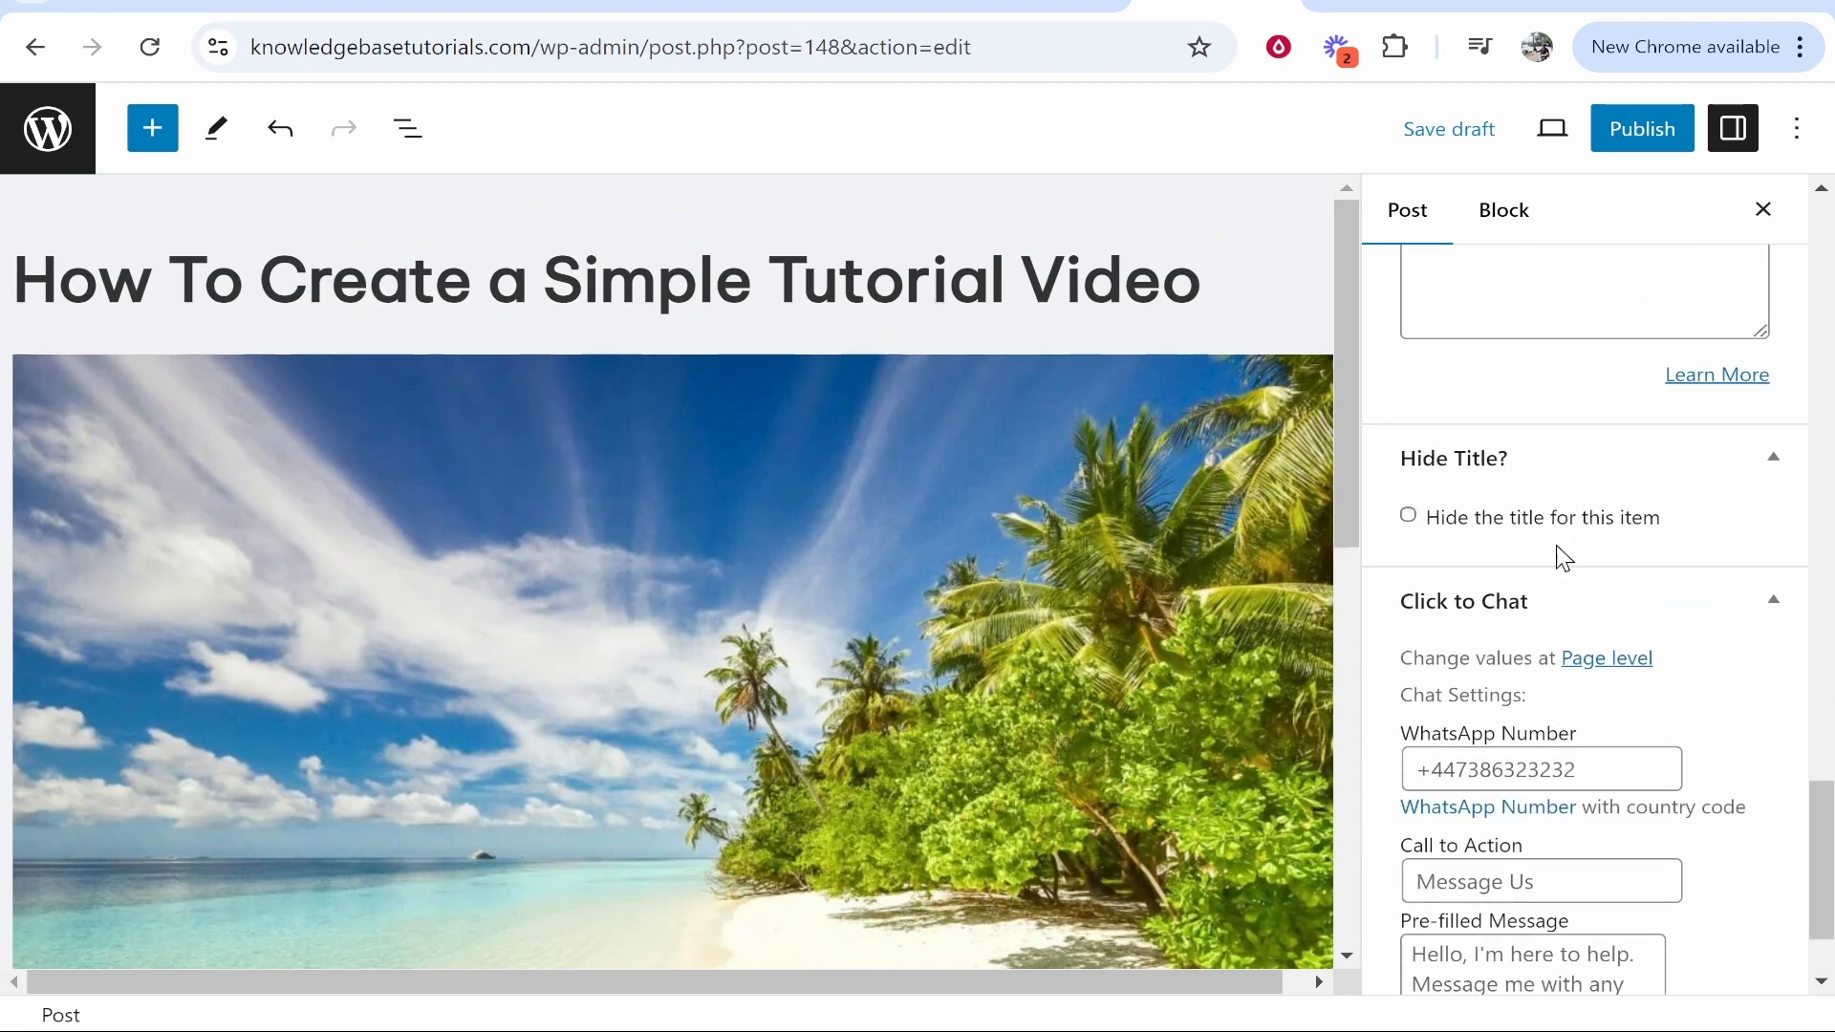
scroll(1624, 588, down, 2)
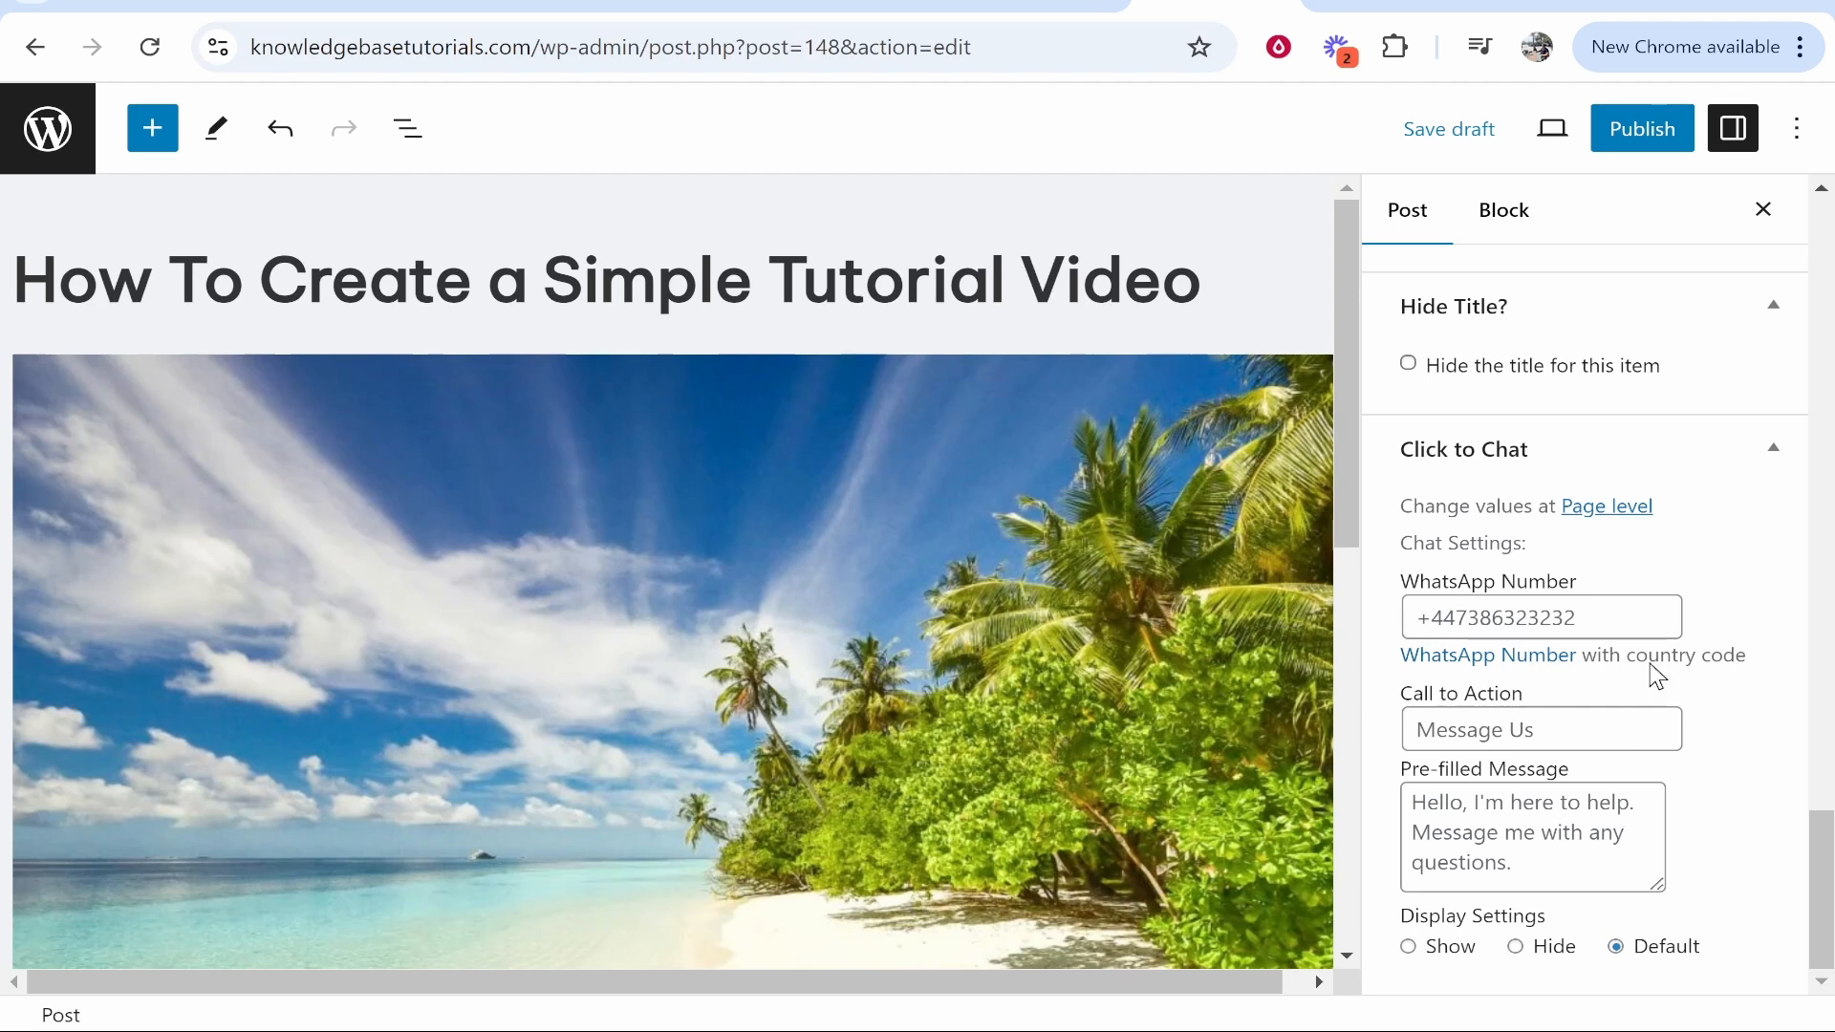
scroll(1469, 619, up, 15)
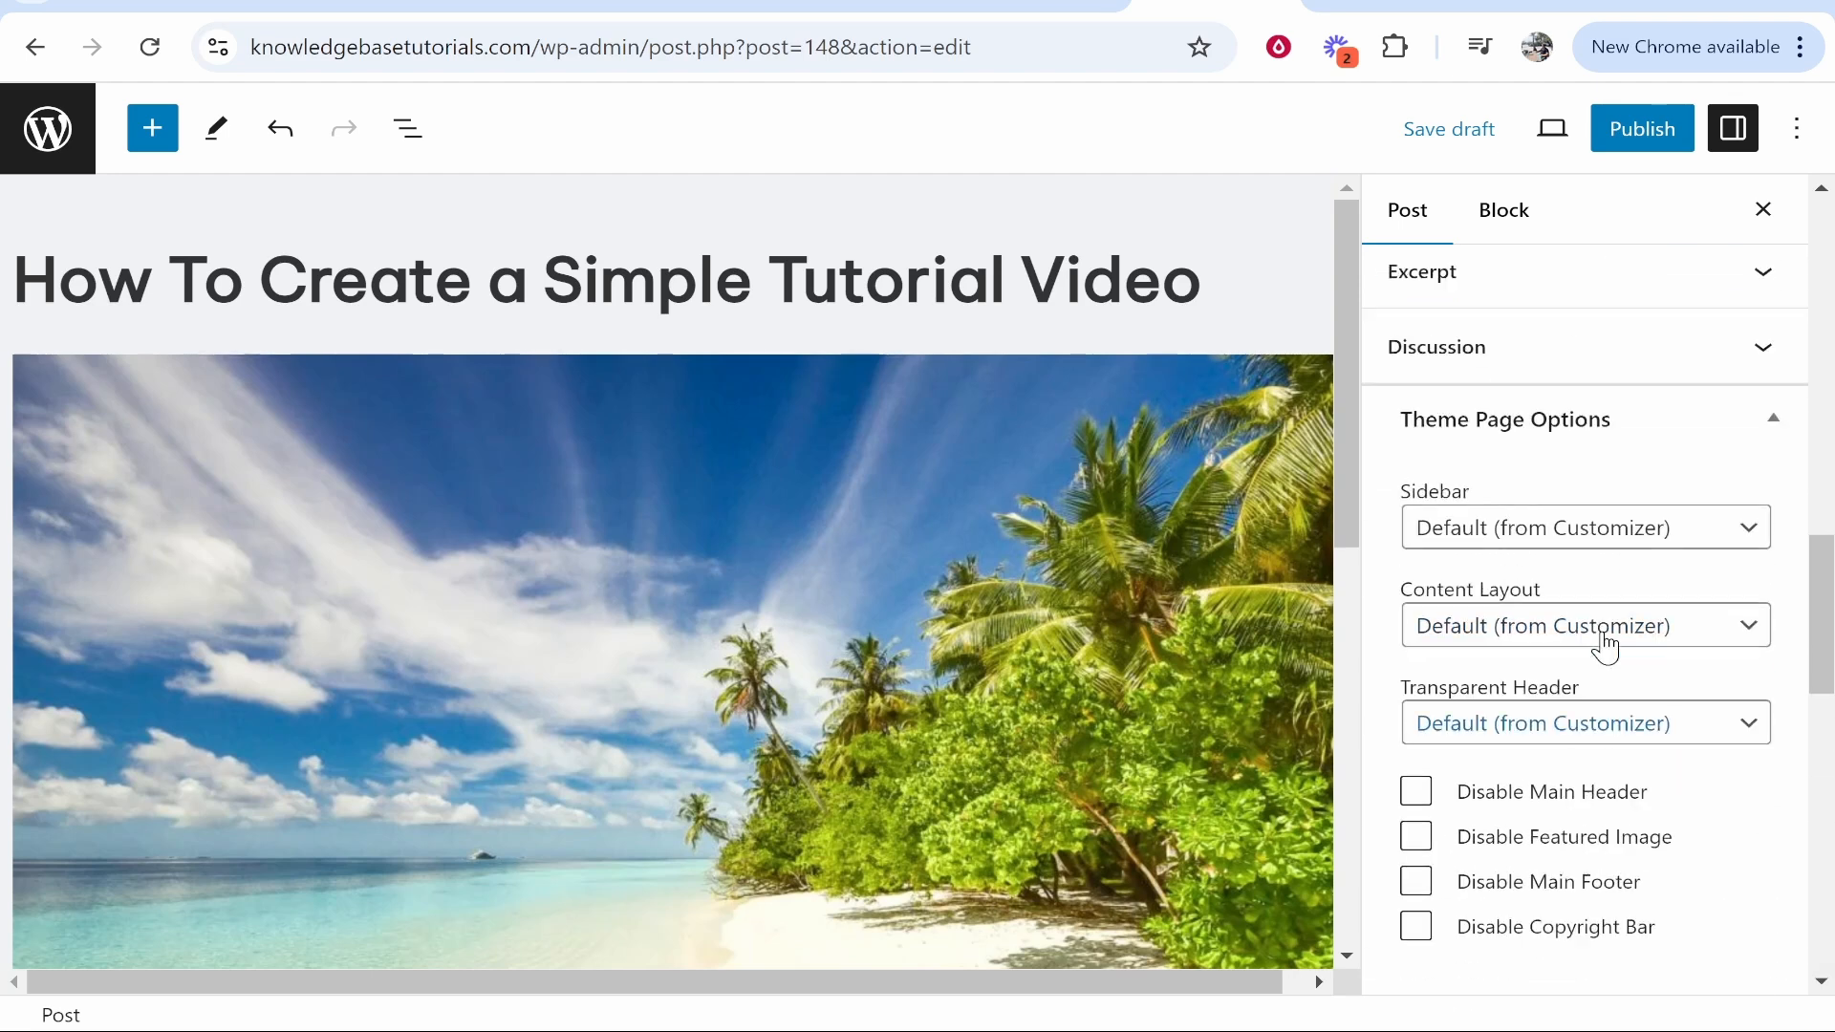
scroll(1615, 628, up, 5)
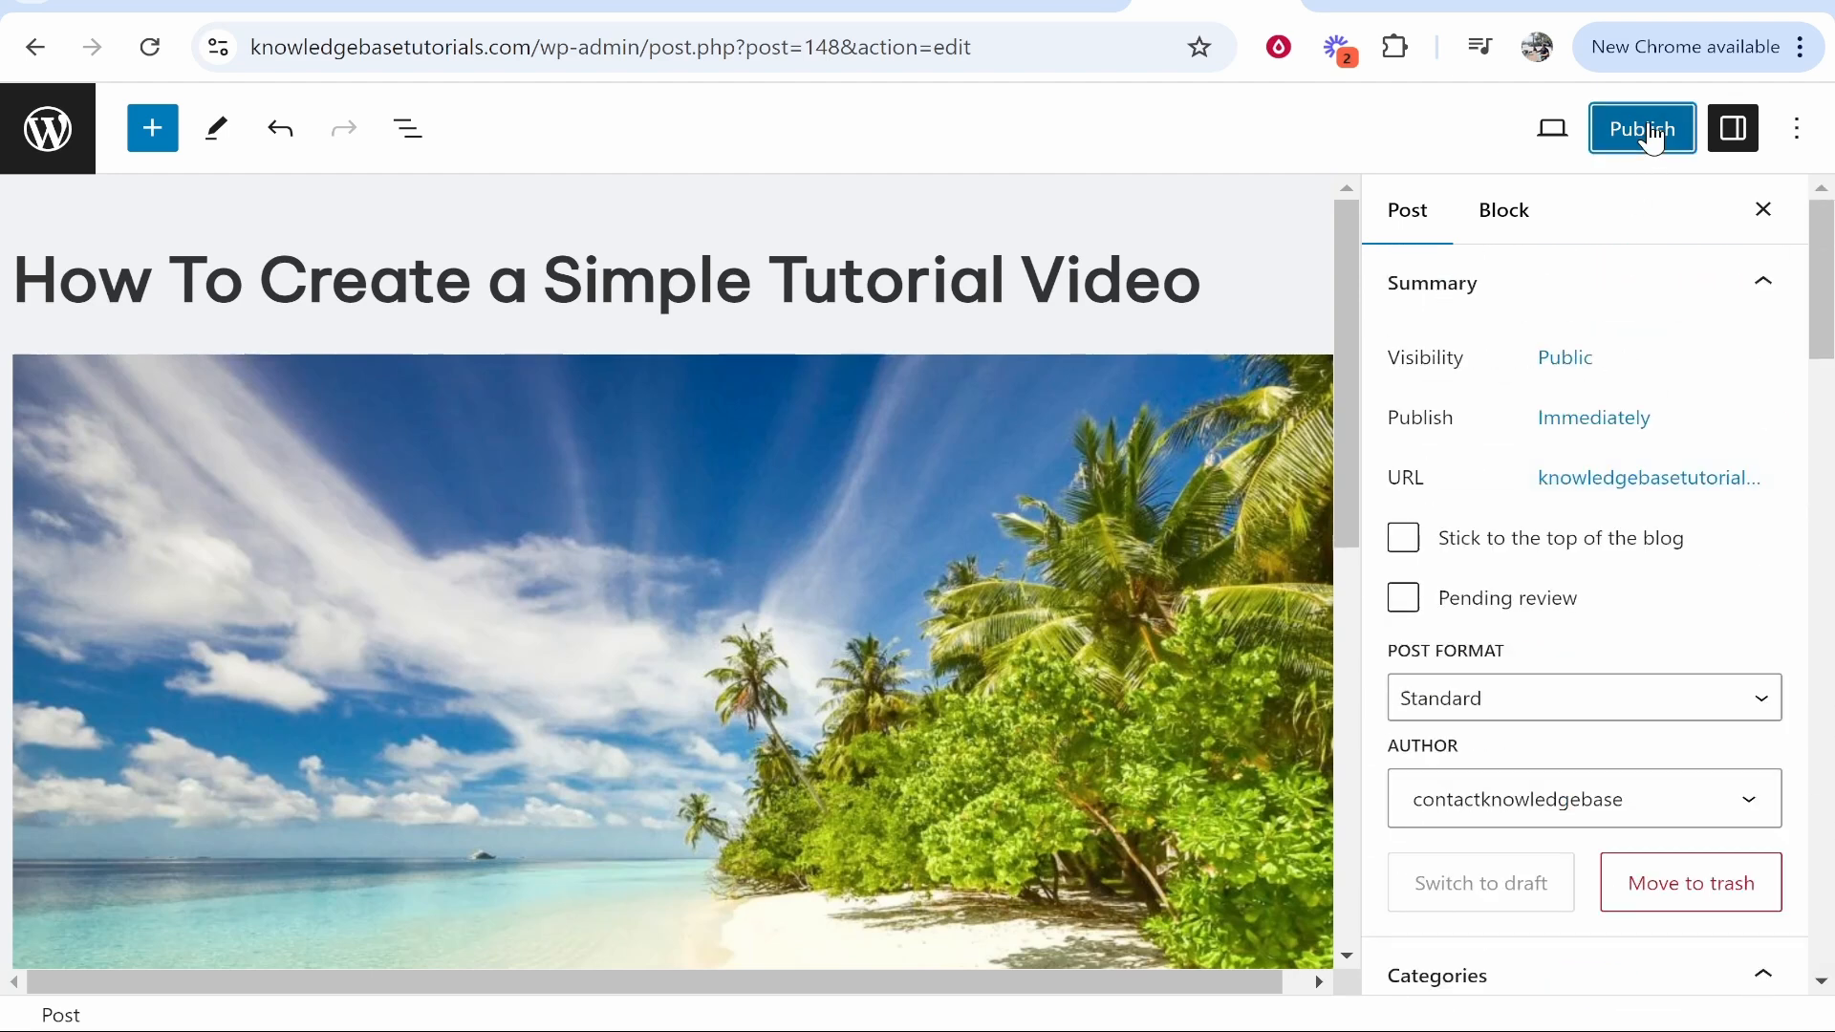
click(1642, 128)
click(1700, 145)
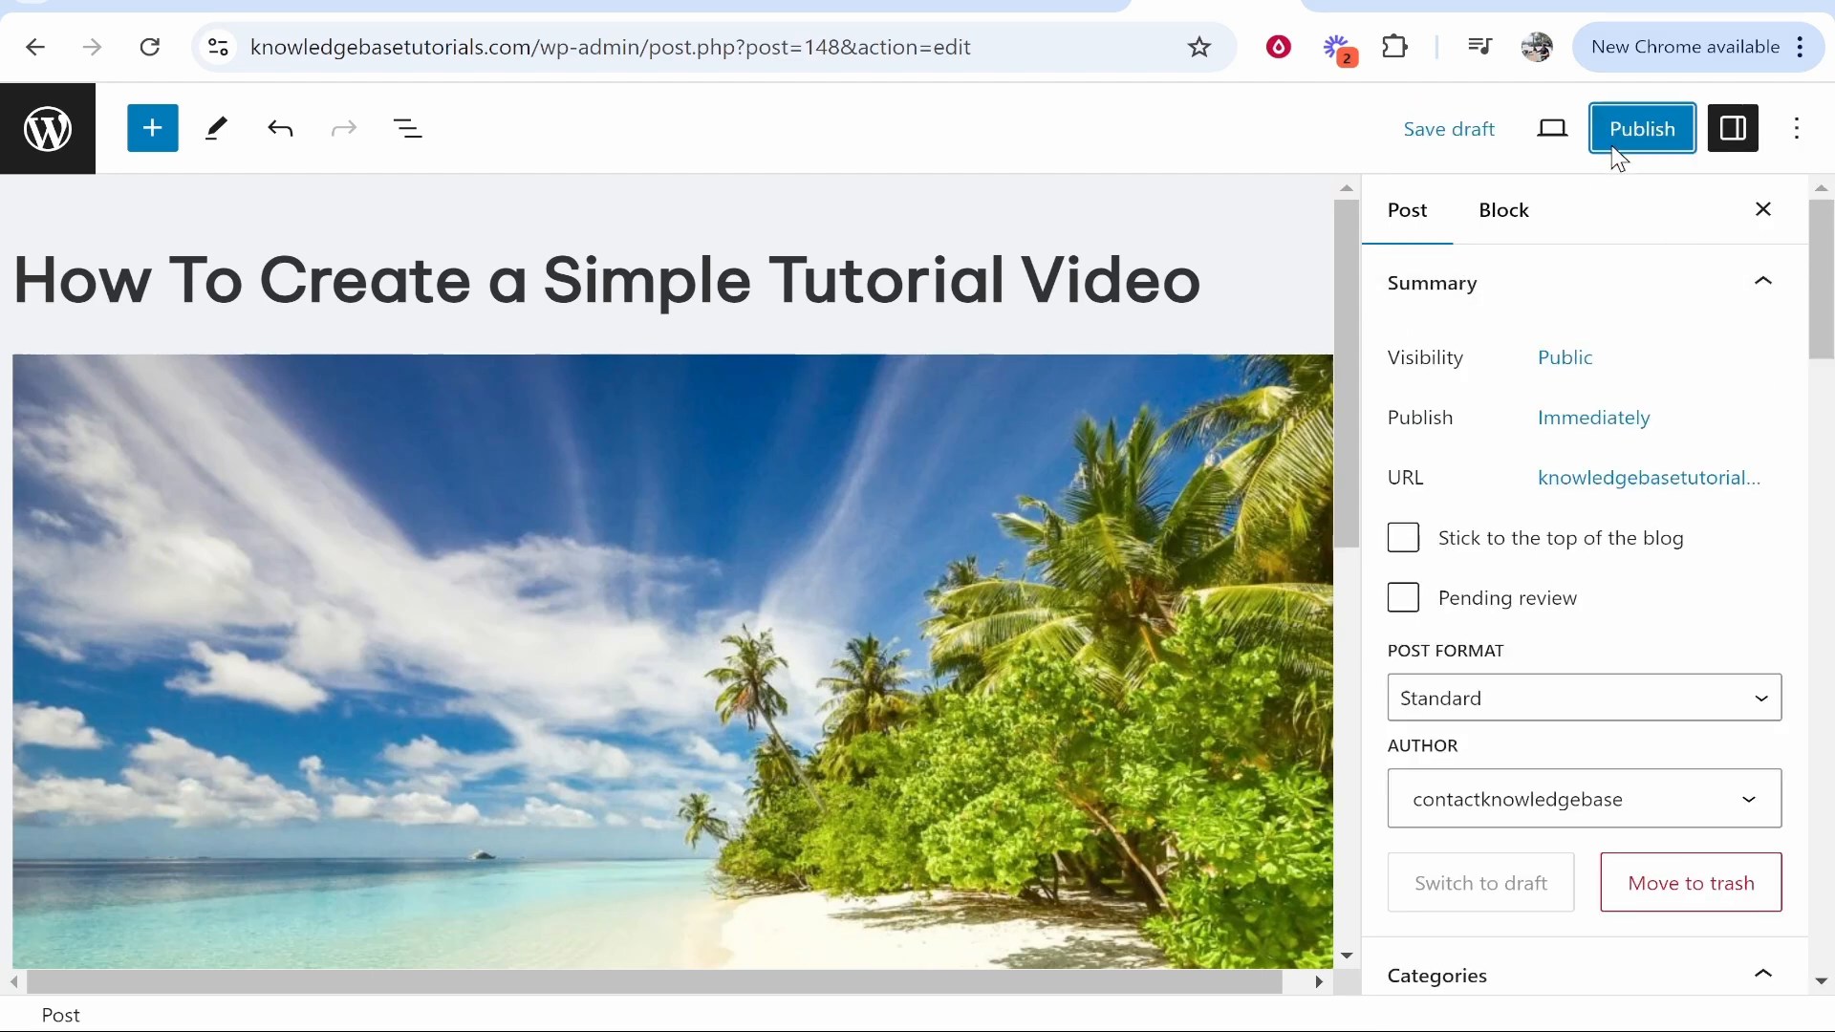
click(1796, 128)
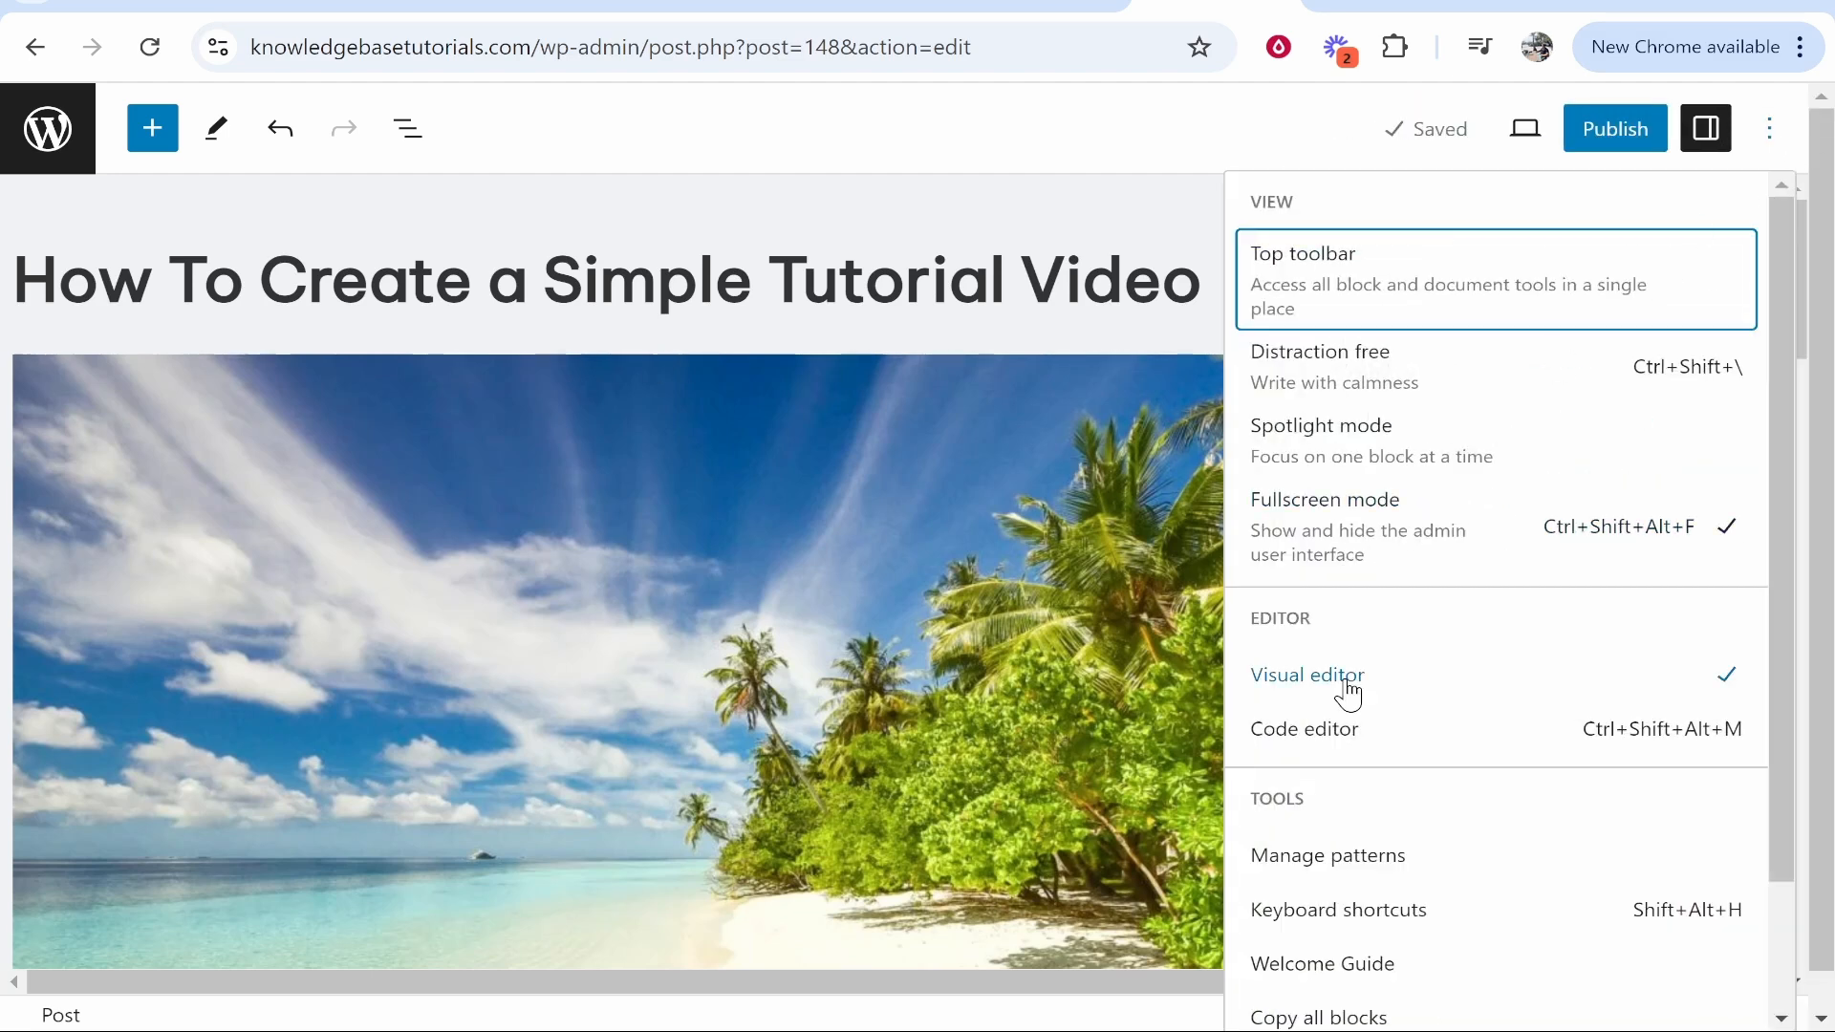
scroll(1424, 526, down, 2)
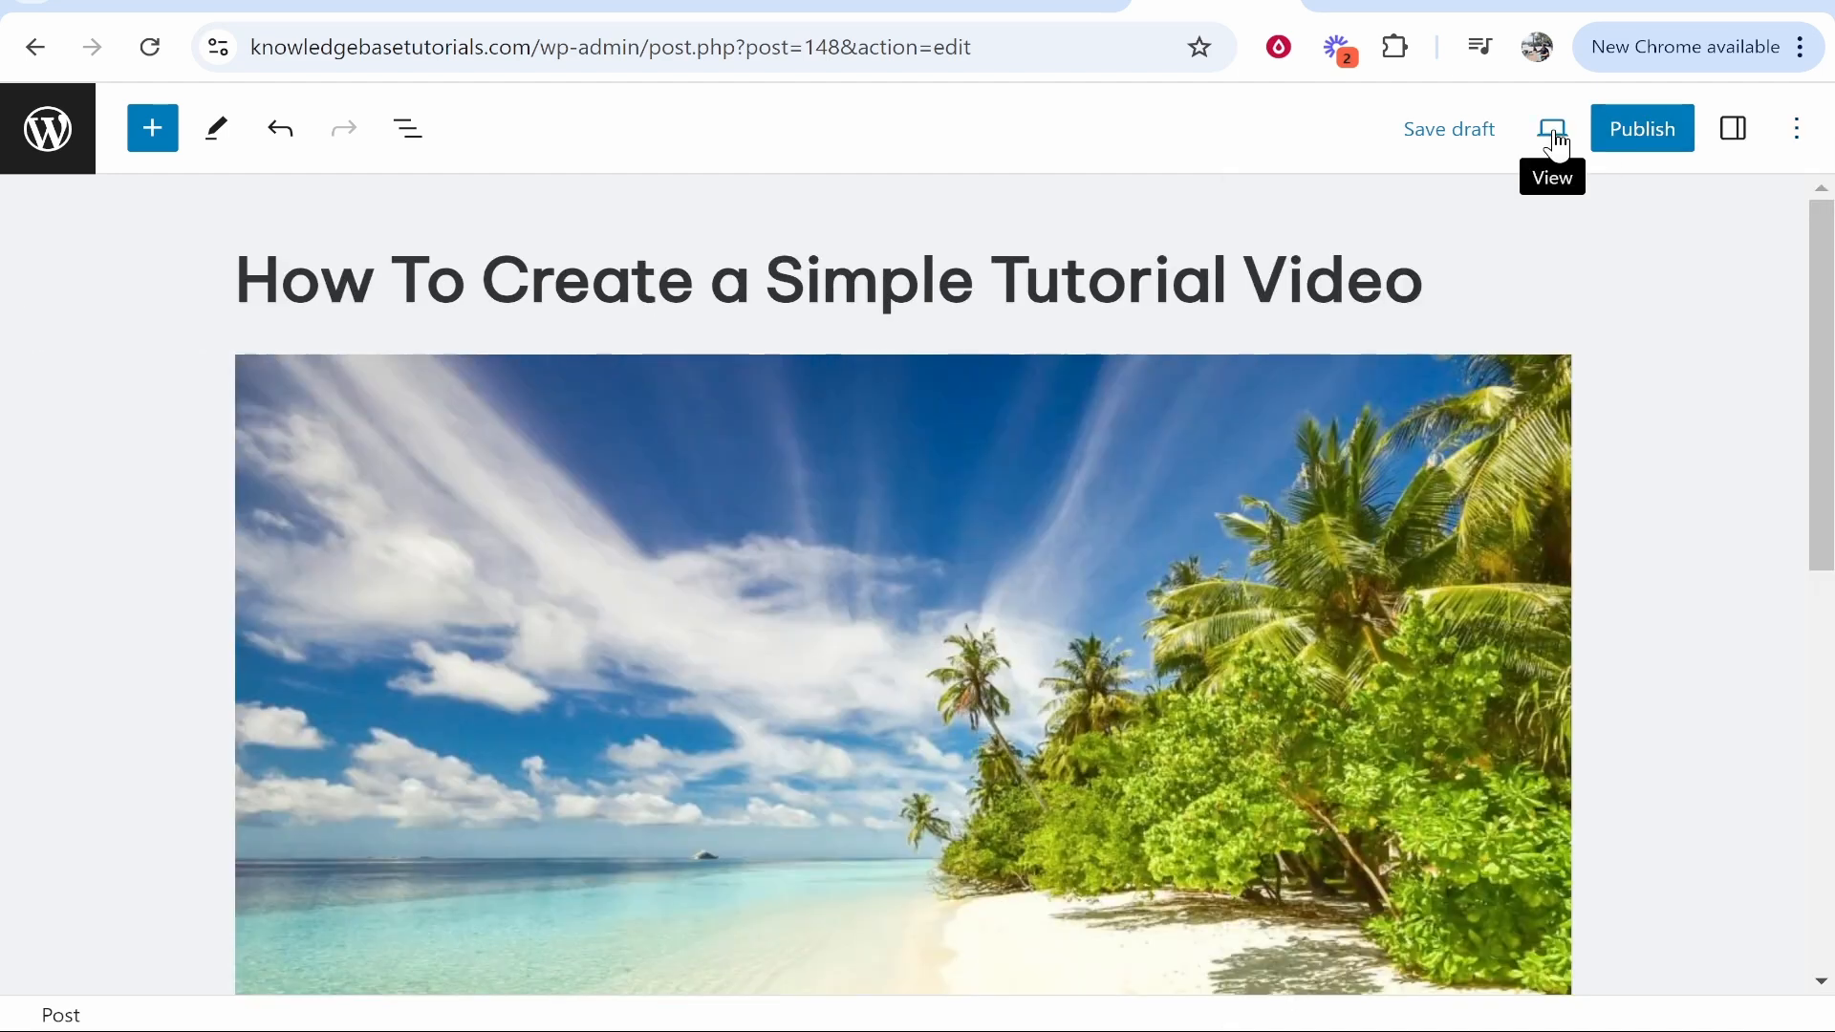
click(1554, 134)
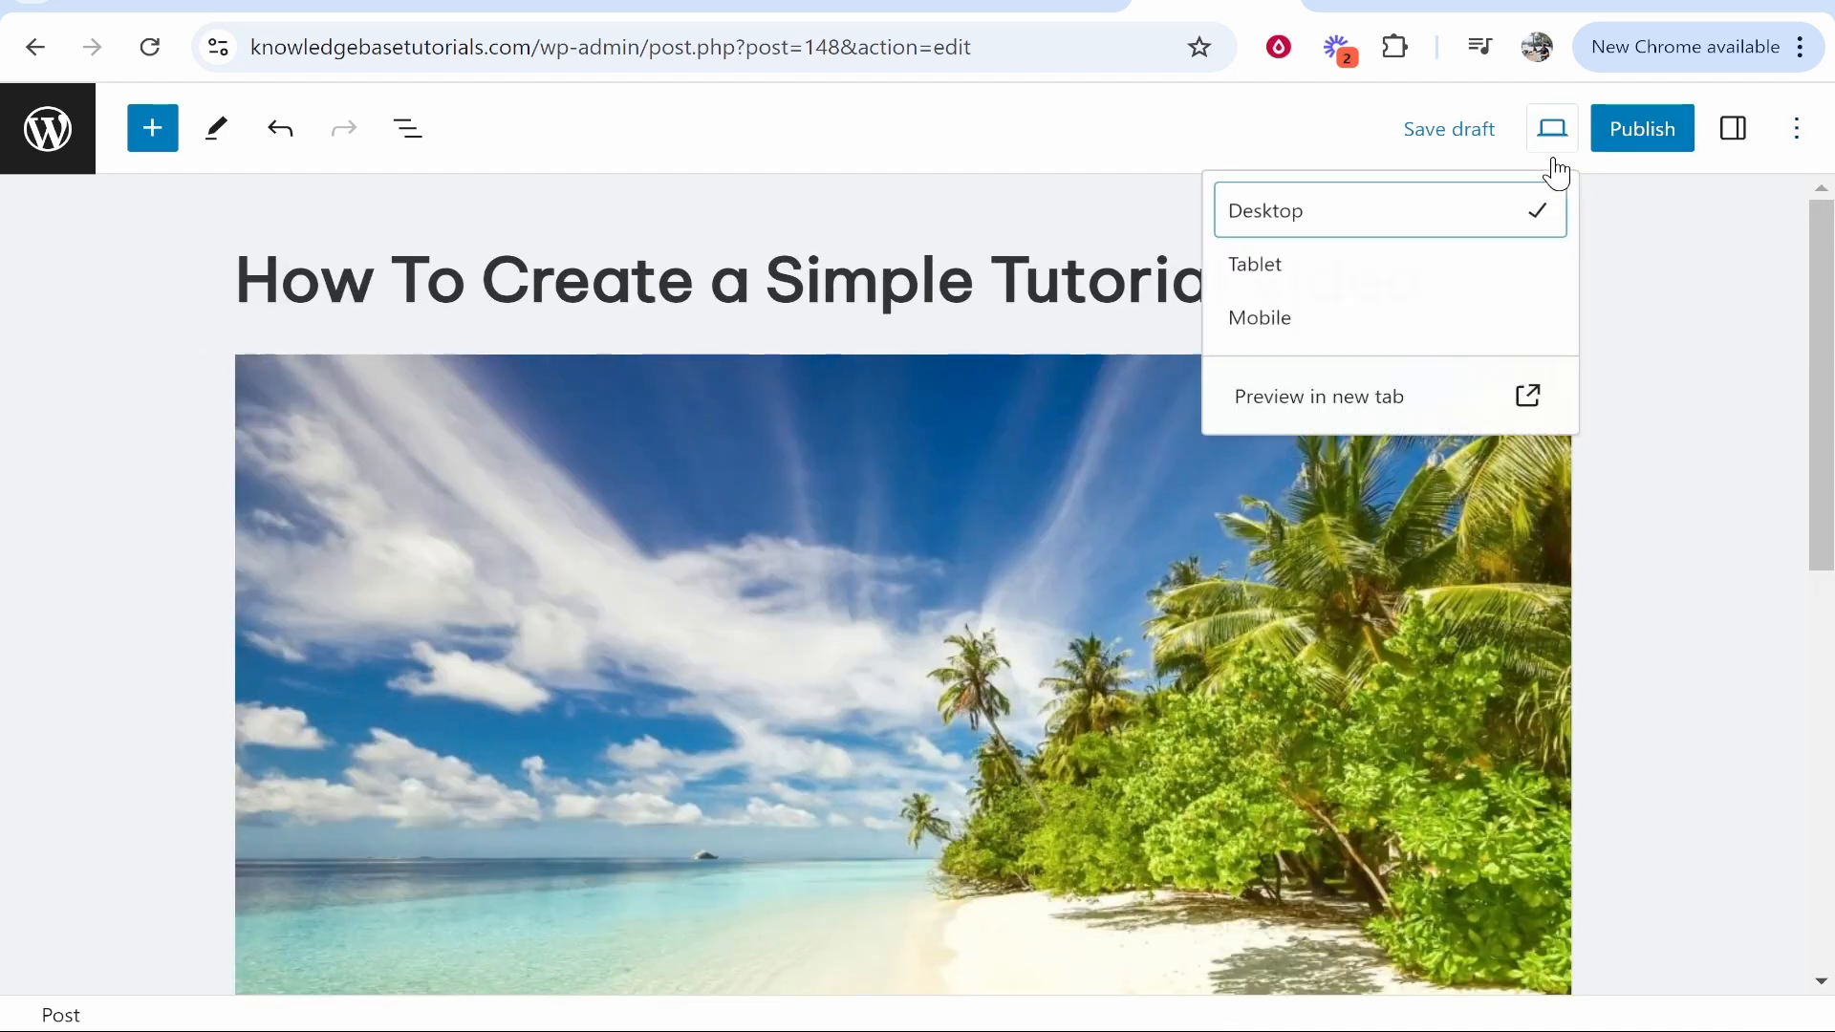
click(1773, 366)
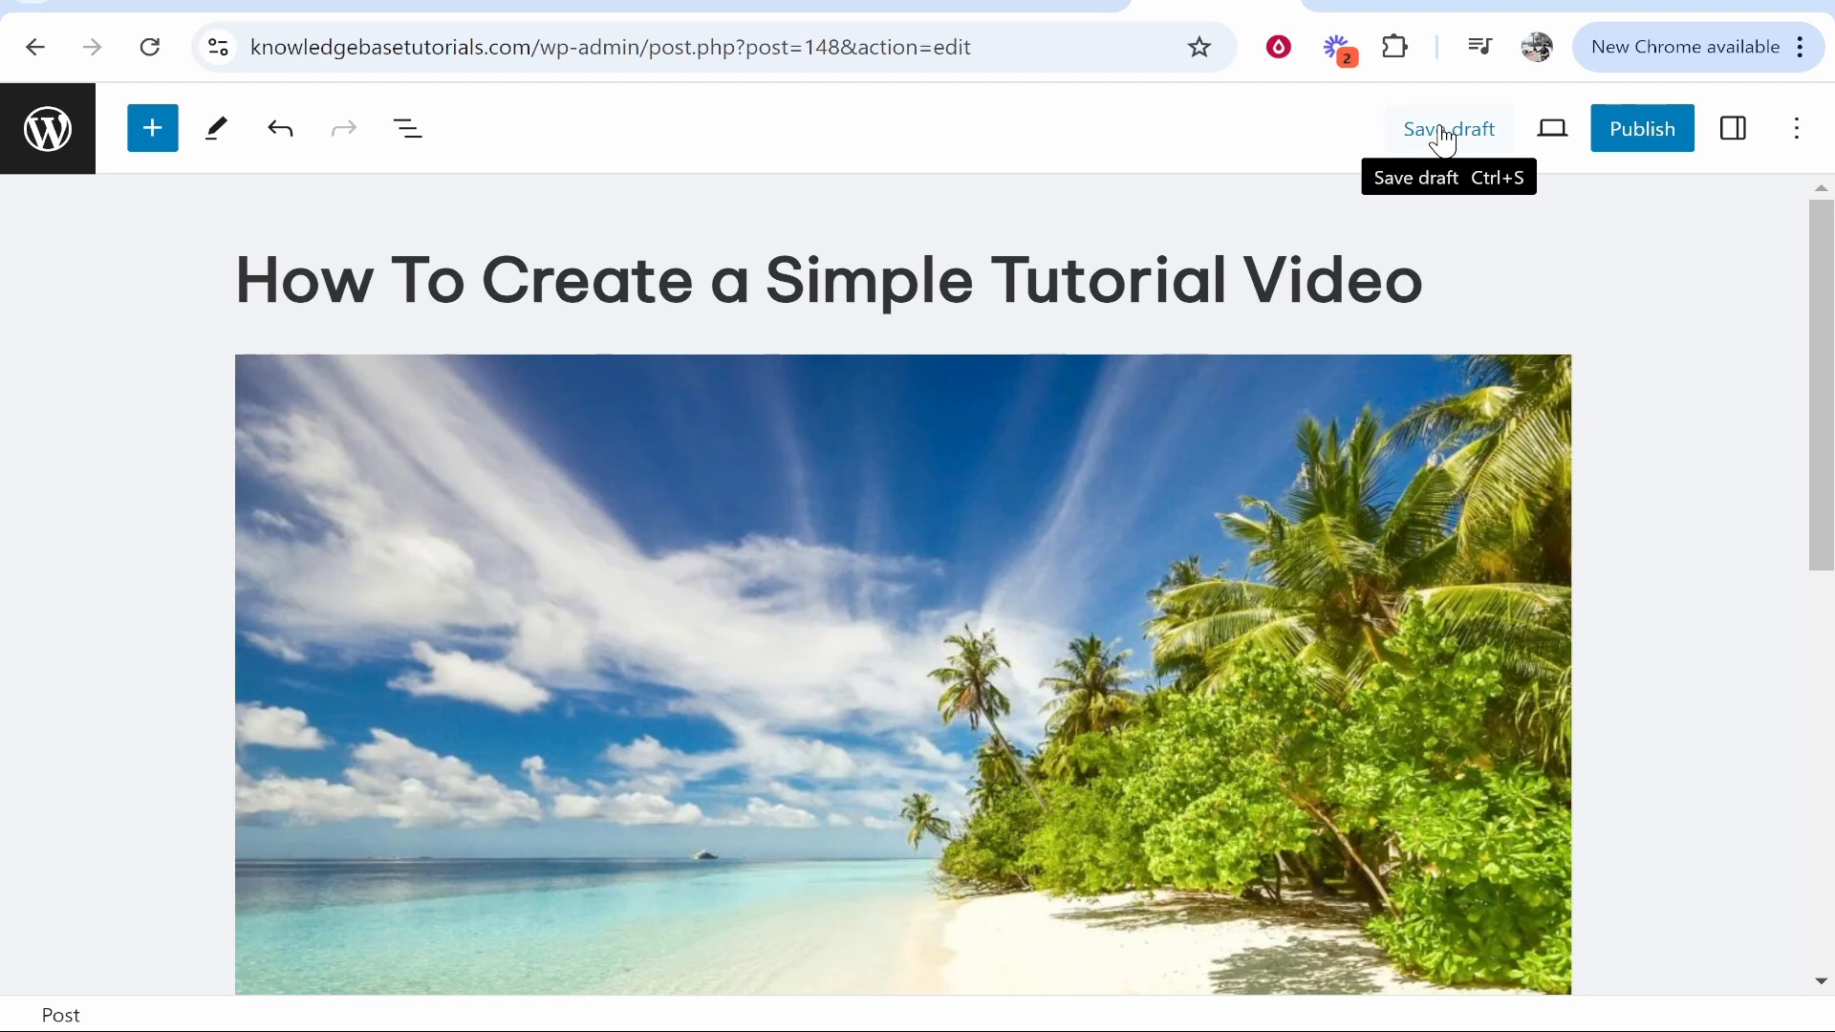
Publish the post "How To Create a Simple Tutorial Video" and confirm the pre-publish check
click(1668, 136)
click(1538, 143)
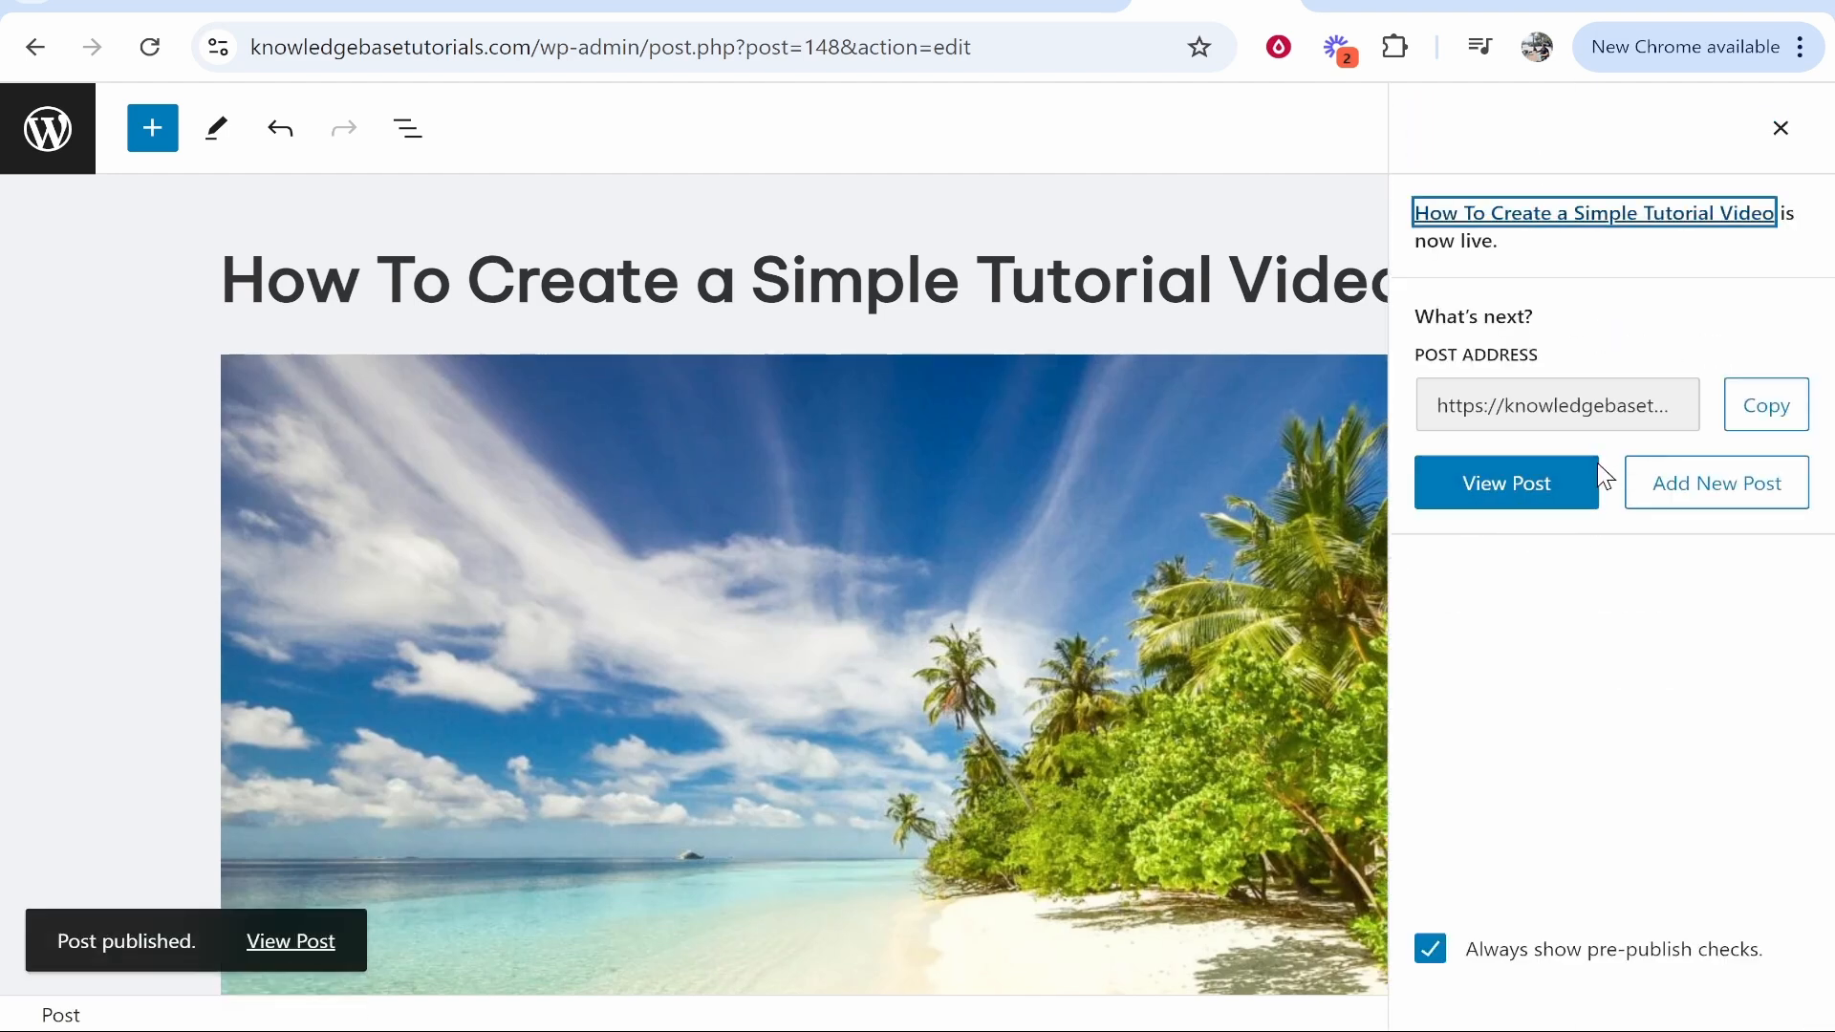
View the published post "How To Create a Simple Tutorial Video" and examine its layout from the title to the comments area
click(1519, 487)
scroll(1446, 513, down, 20)
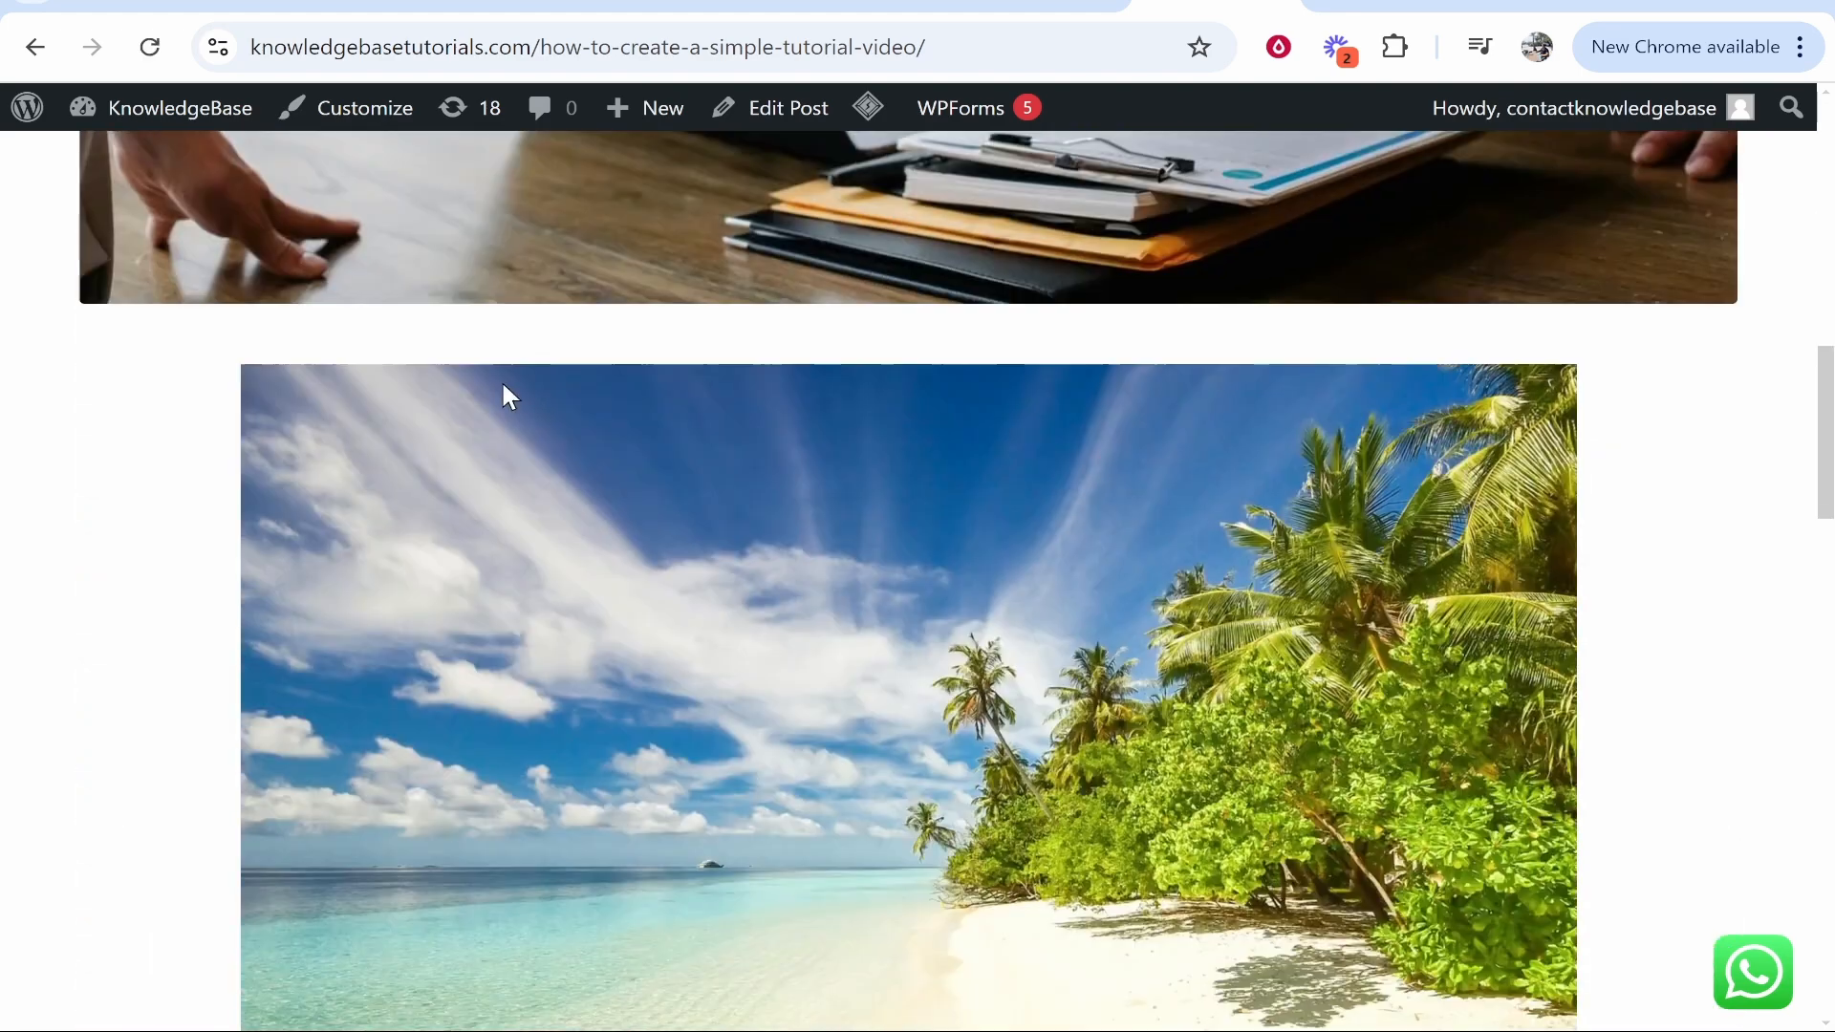
scroll(1347, 559, up, 12)
scroll(1335, 561, down, 17)
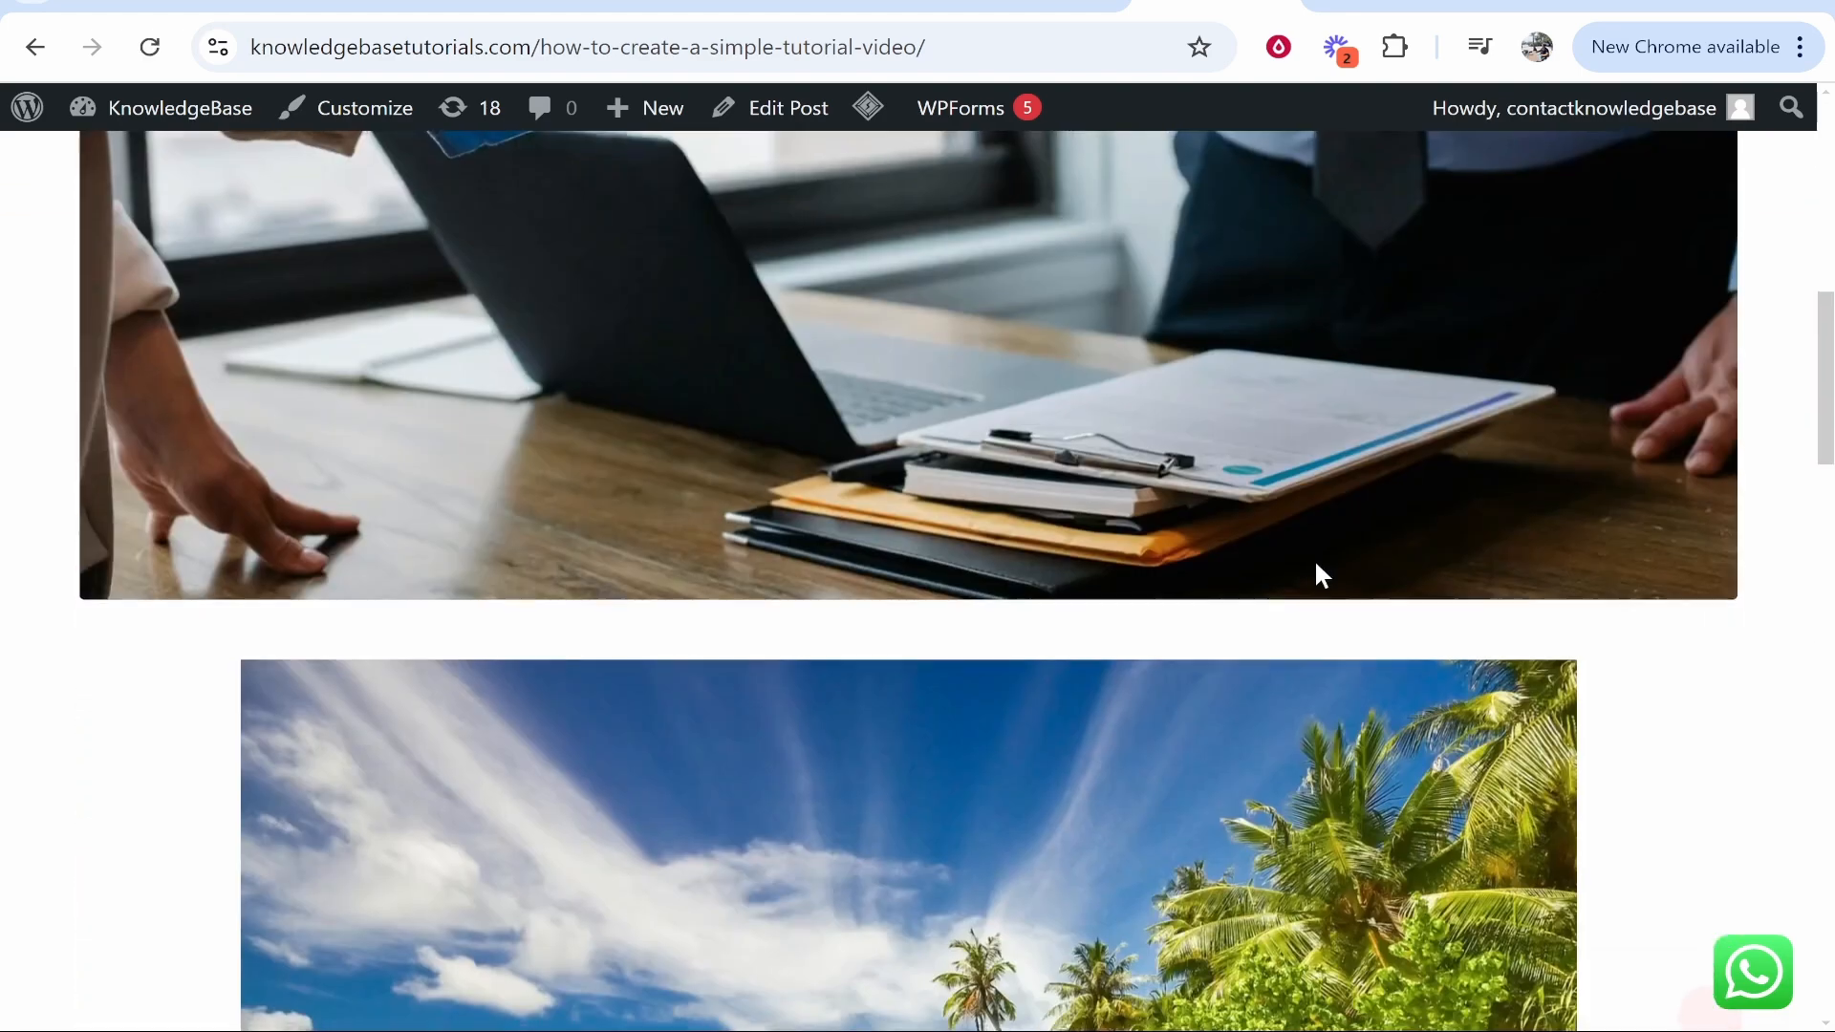
scroll(1073, 816, down, 5)
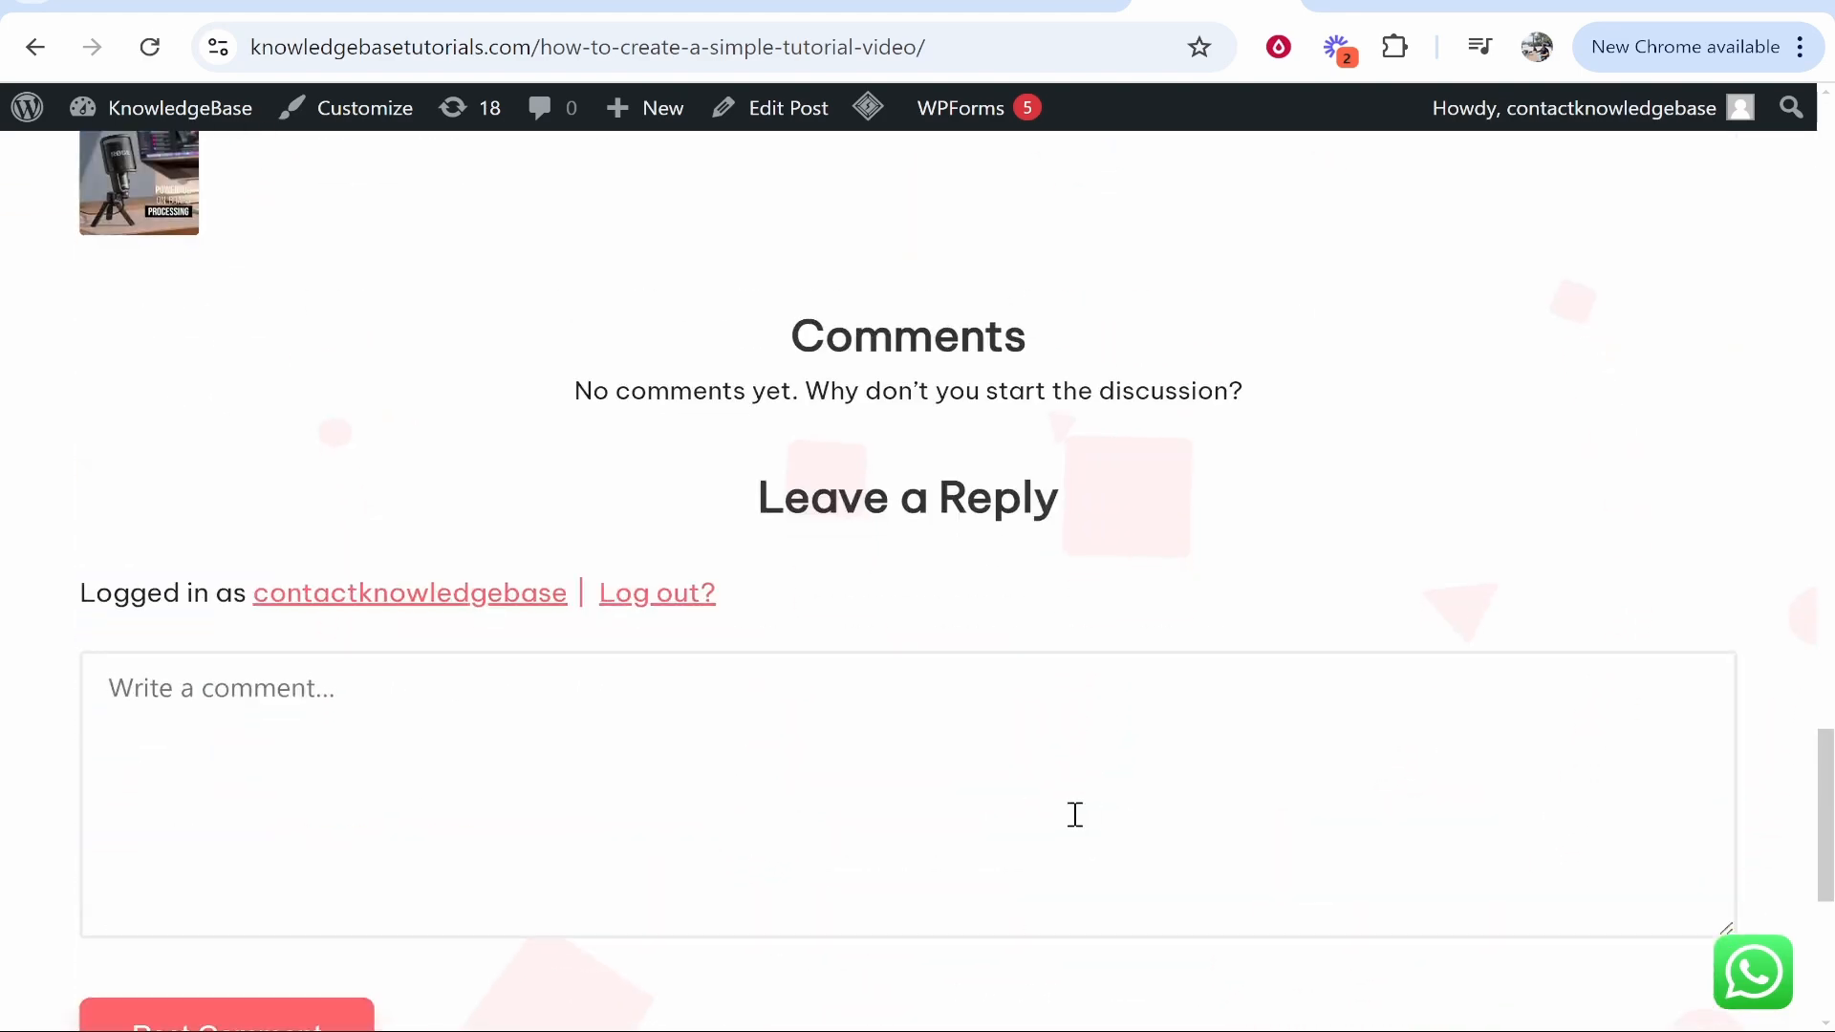
scroll(787, 745, up, 20)
scroll(636, 658, up, 10)
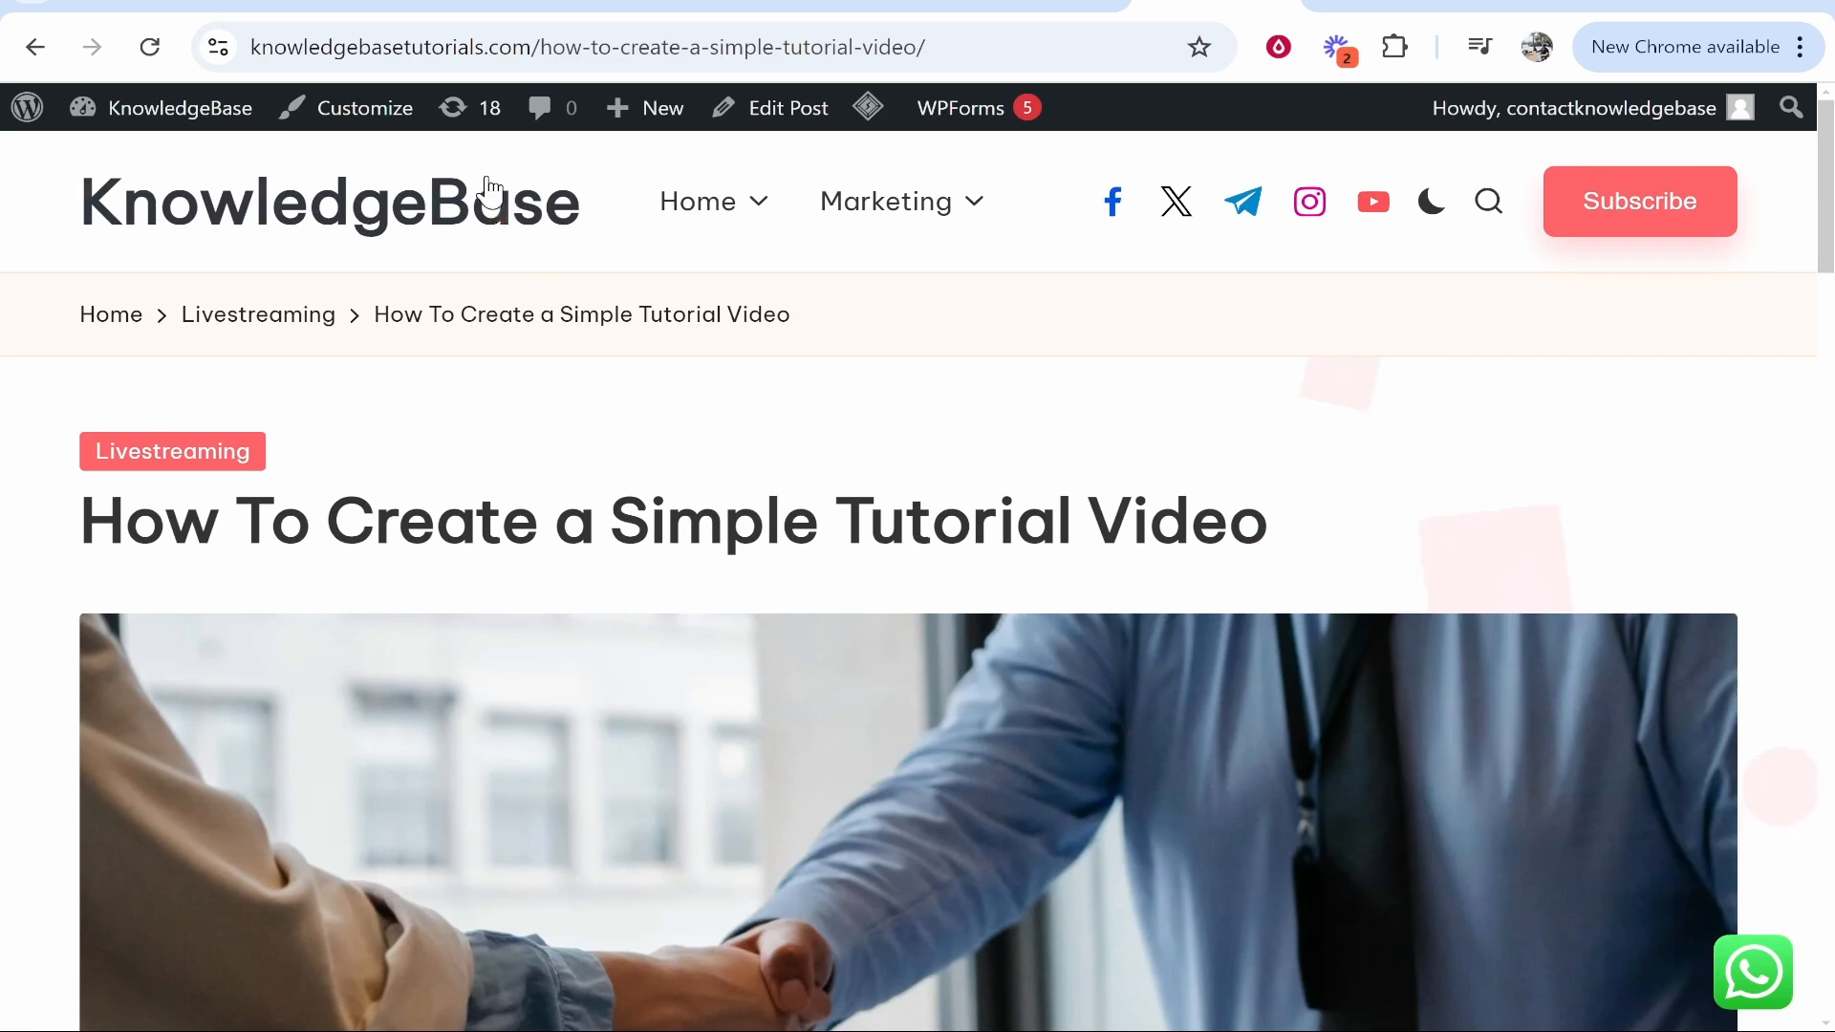
Examine on the KnowledgeBase homepage how the new post appears with its title and featured image
mouse_move(678, 212)
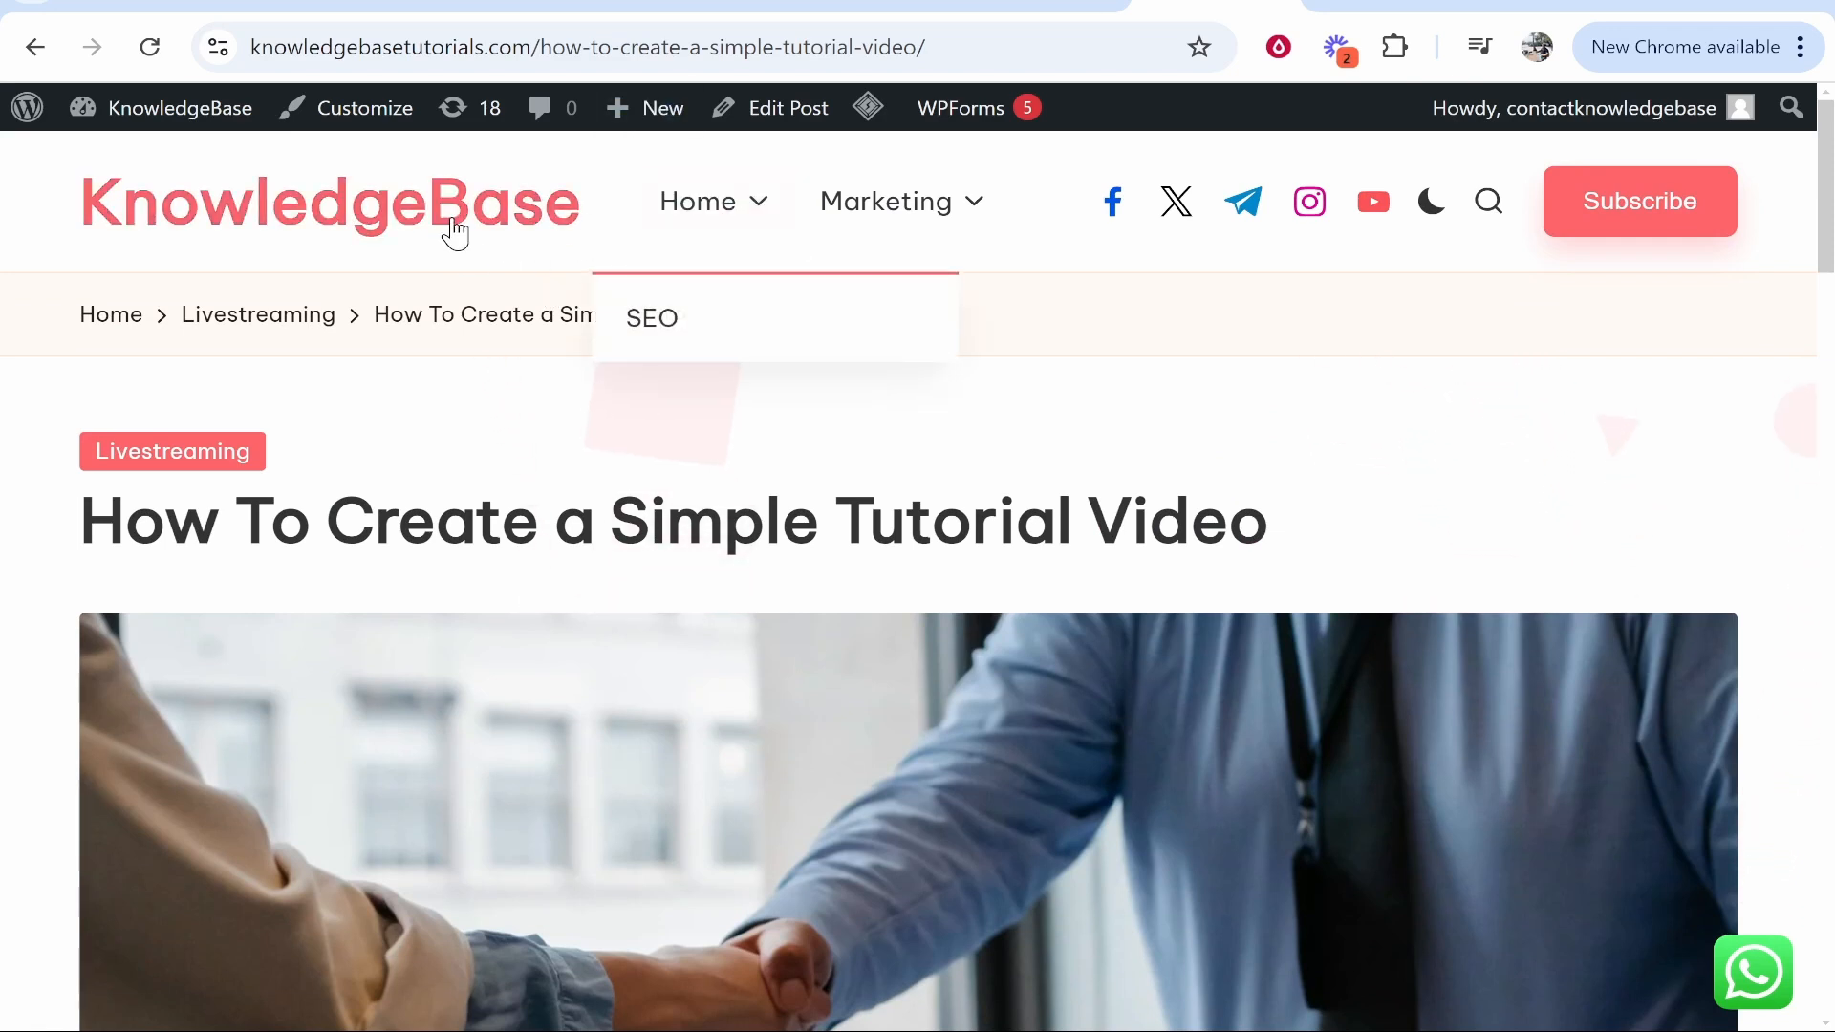
click(238, 217)
scroll(462, 267, down, 3)
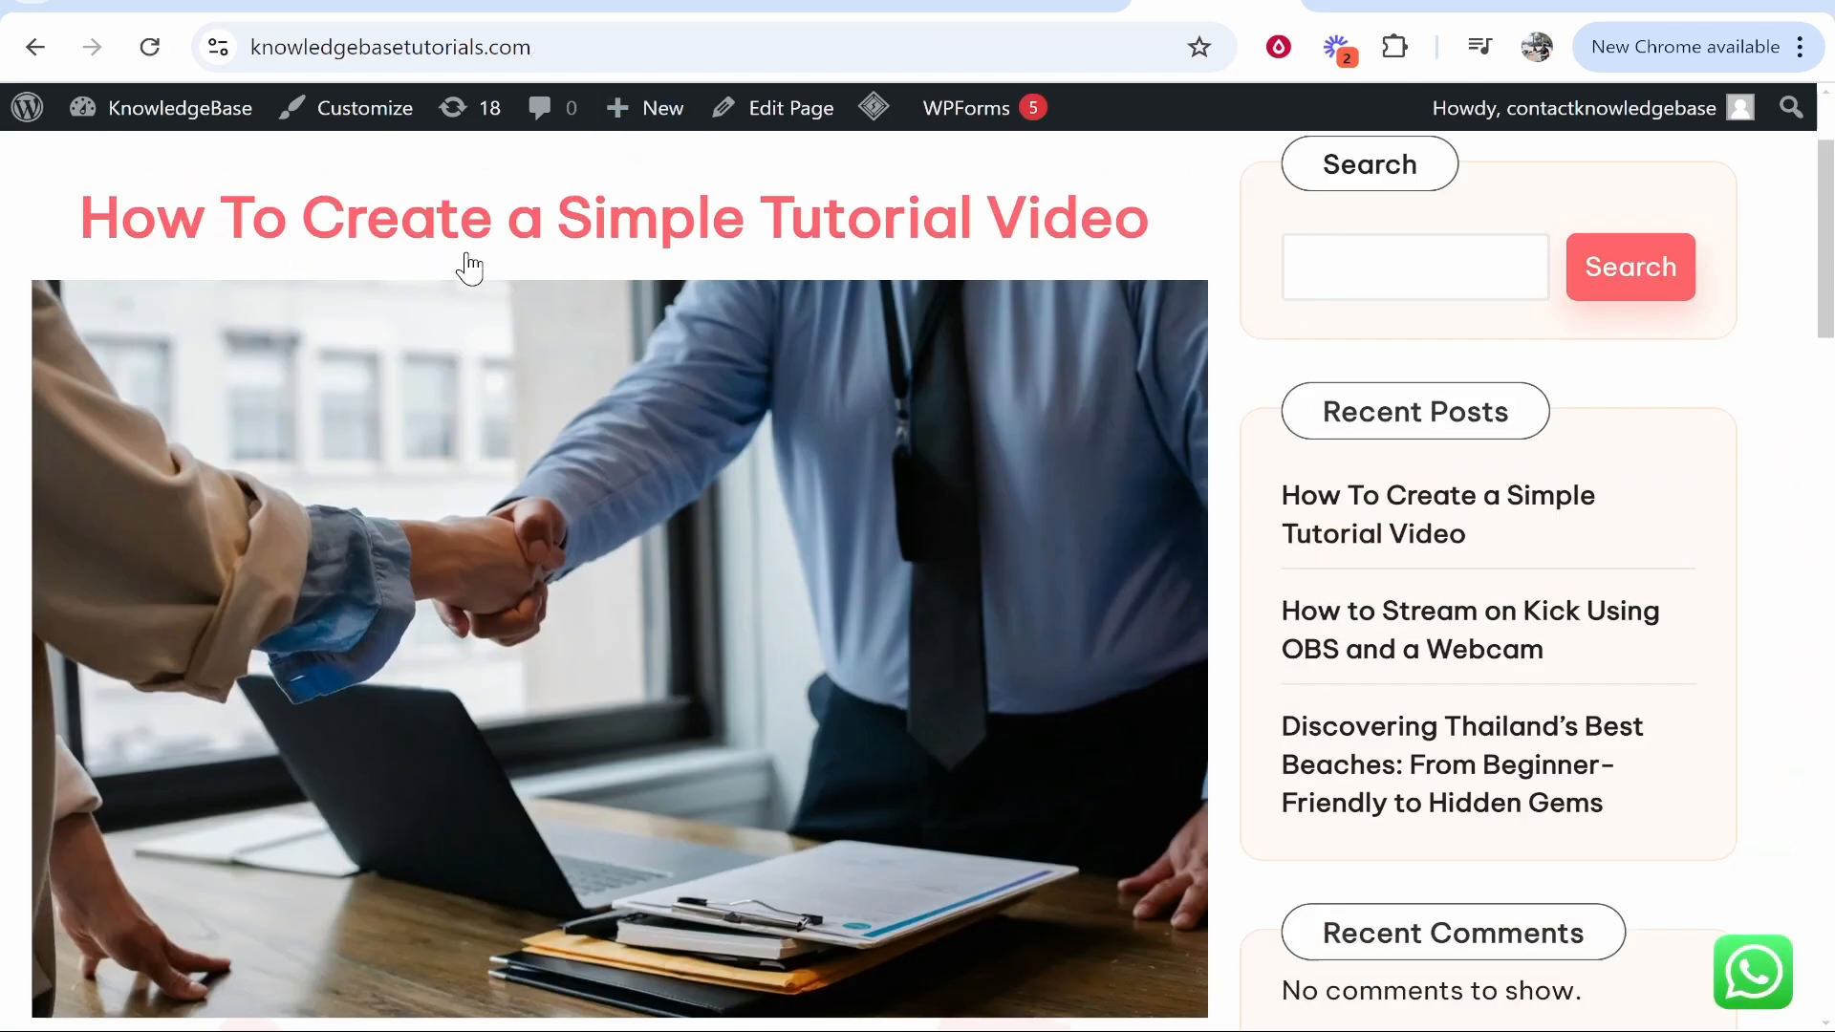
scroll(690, 626, up, 3)
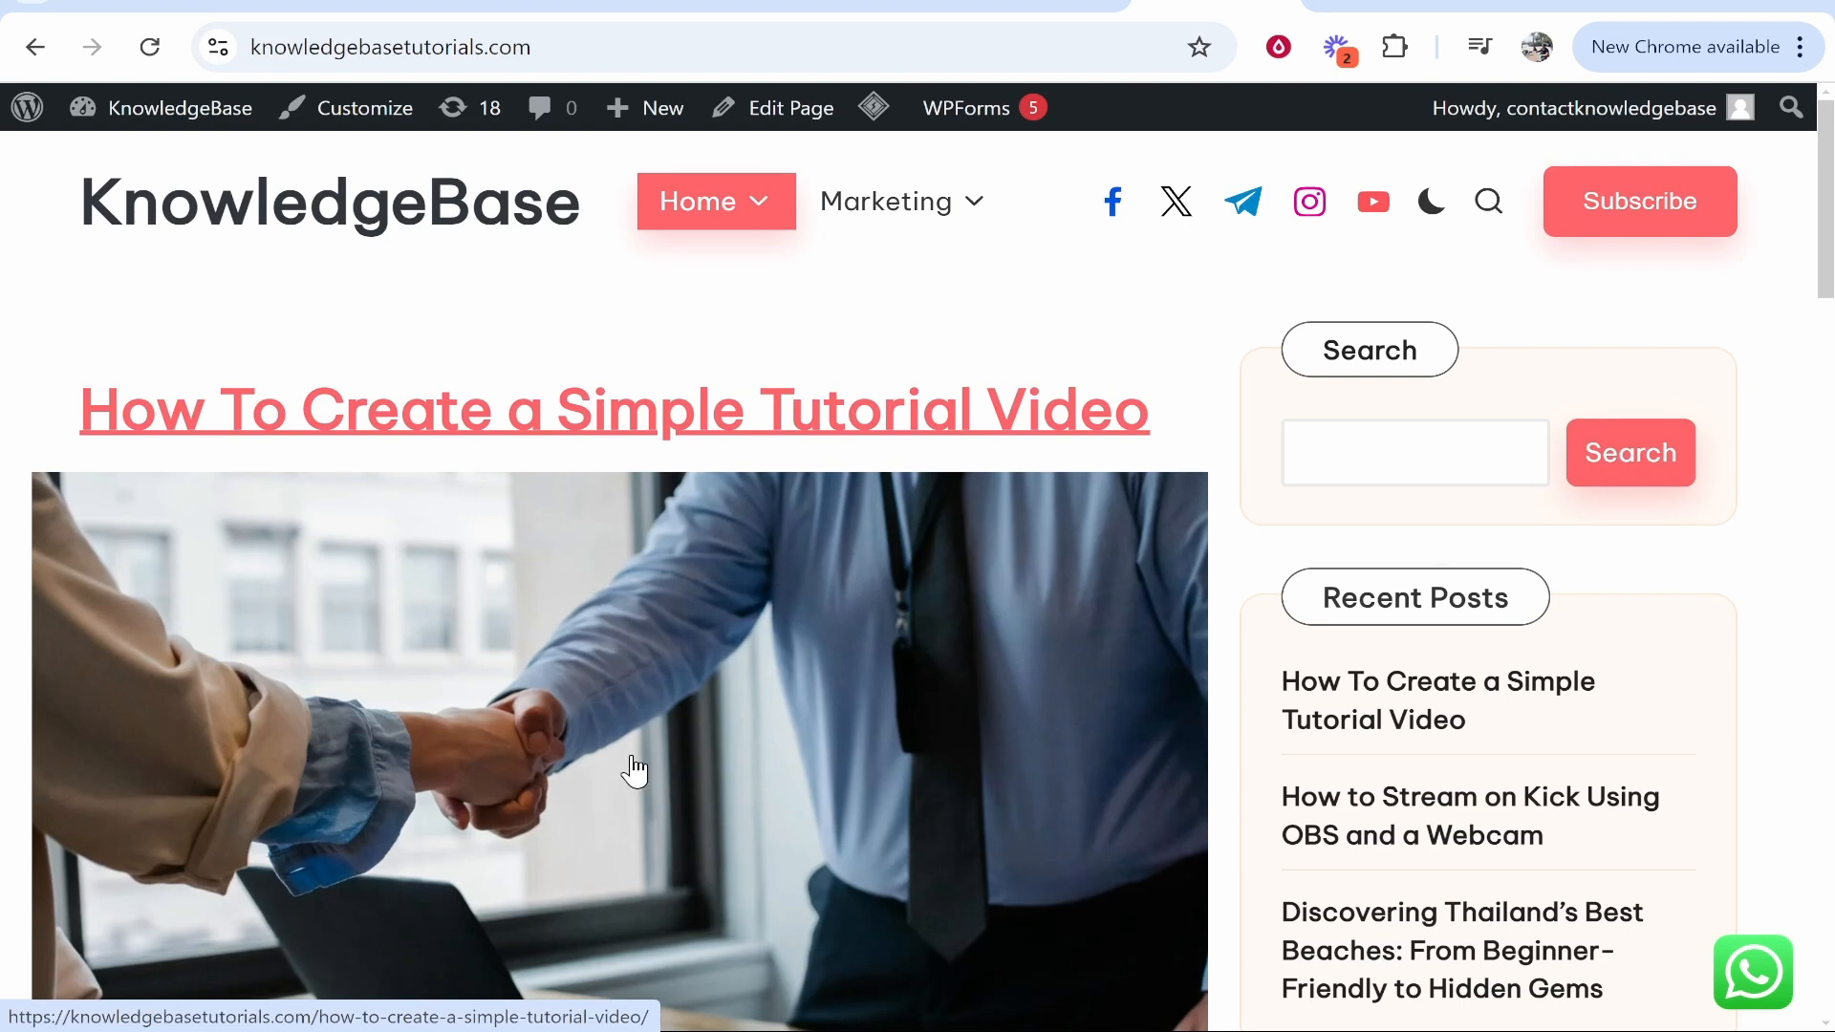
scroll(634, 770, down, 3)
scroll(800, 684, down, 2)
scroll(807, 697, up, 5)
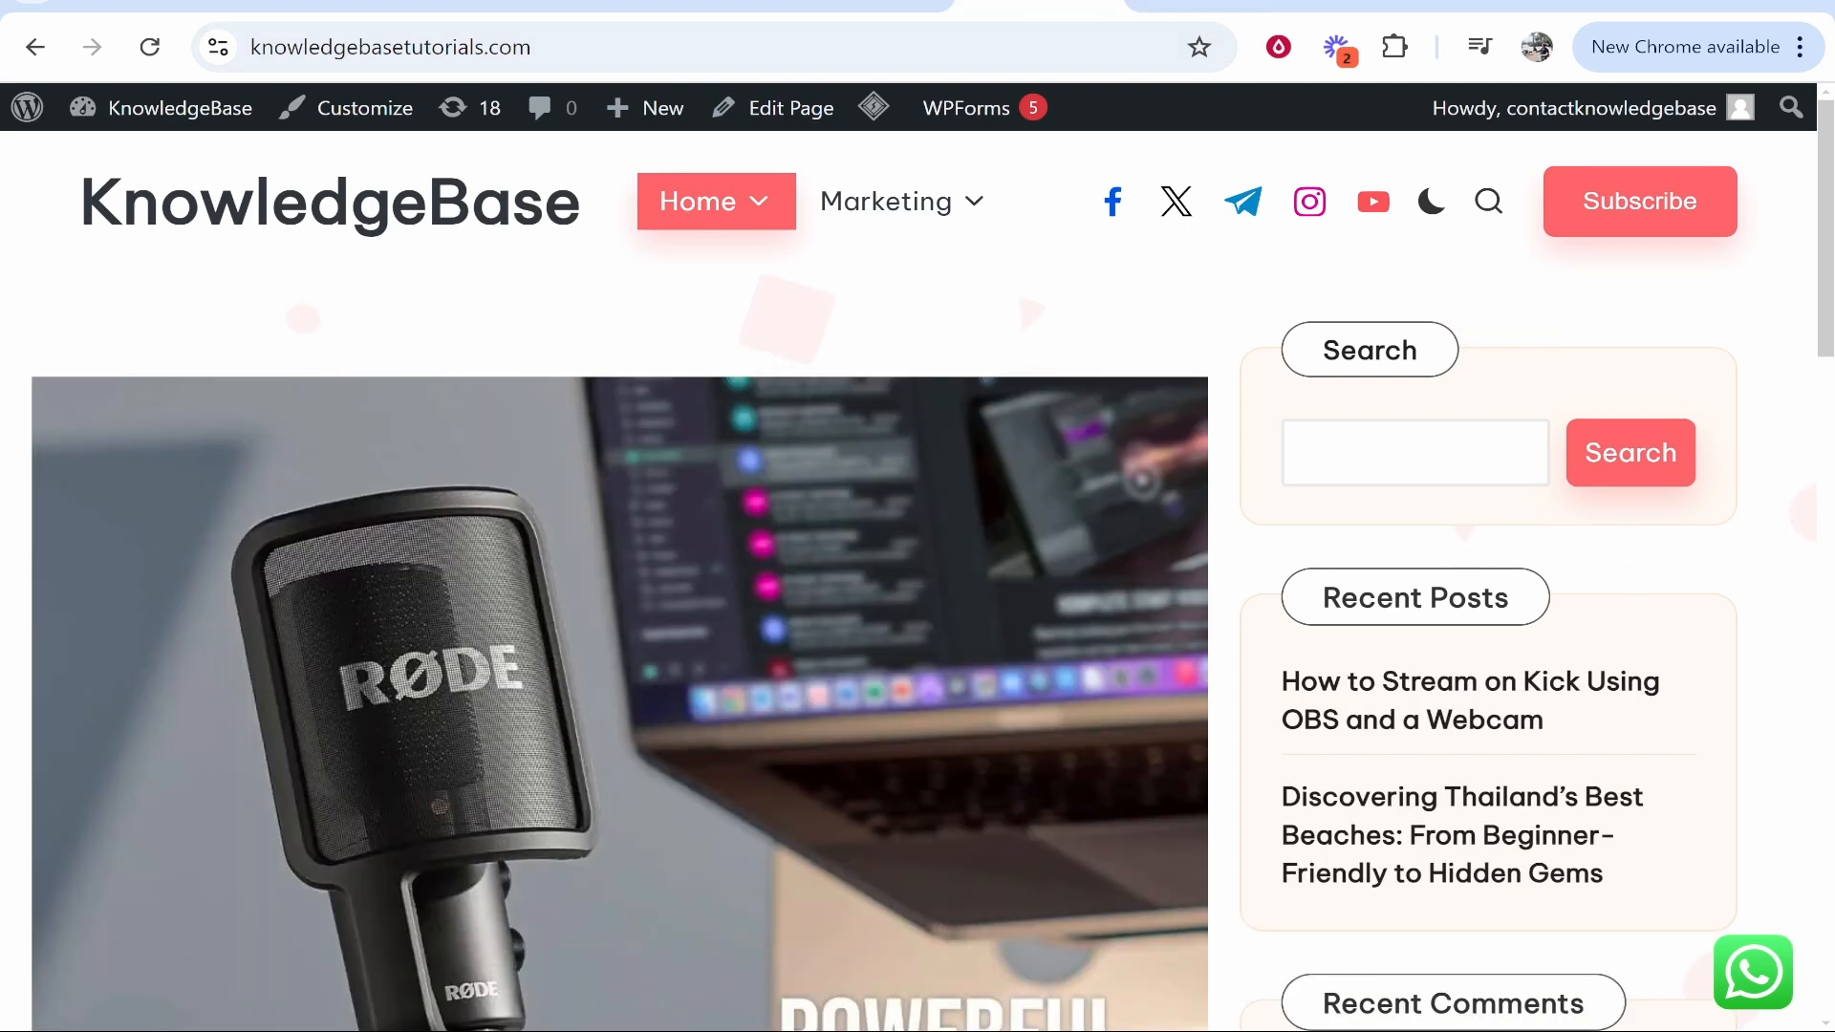
Return to the WordPress dashboard and open the list of all posts
mouse_move(201, 134)
click(134, 165)
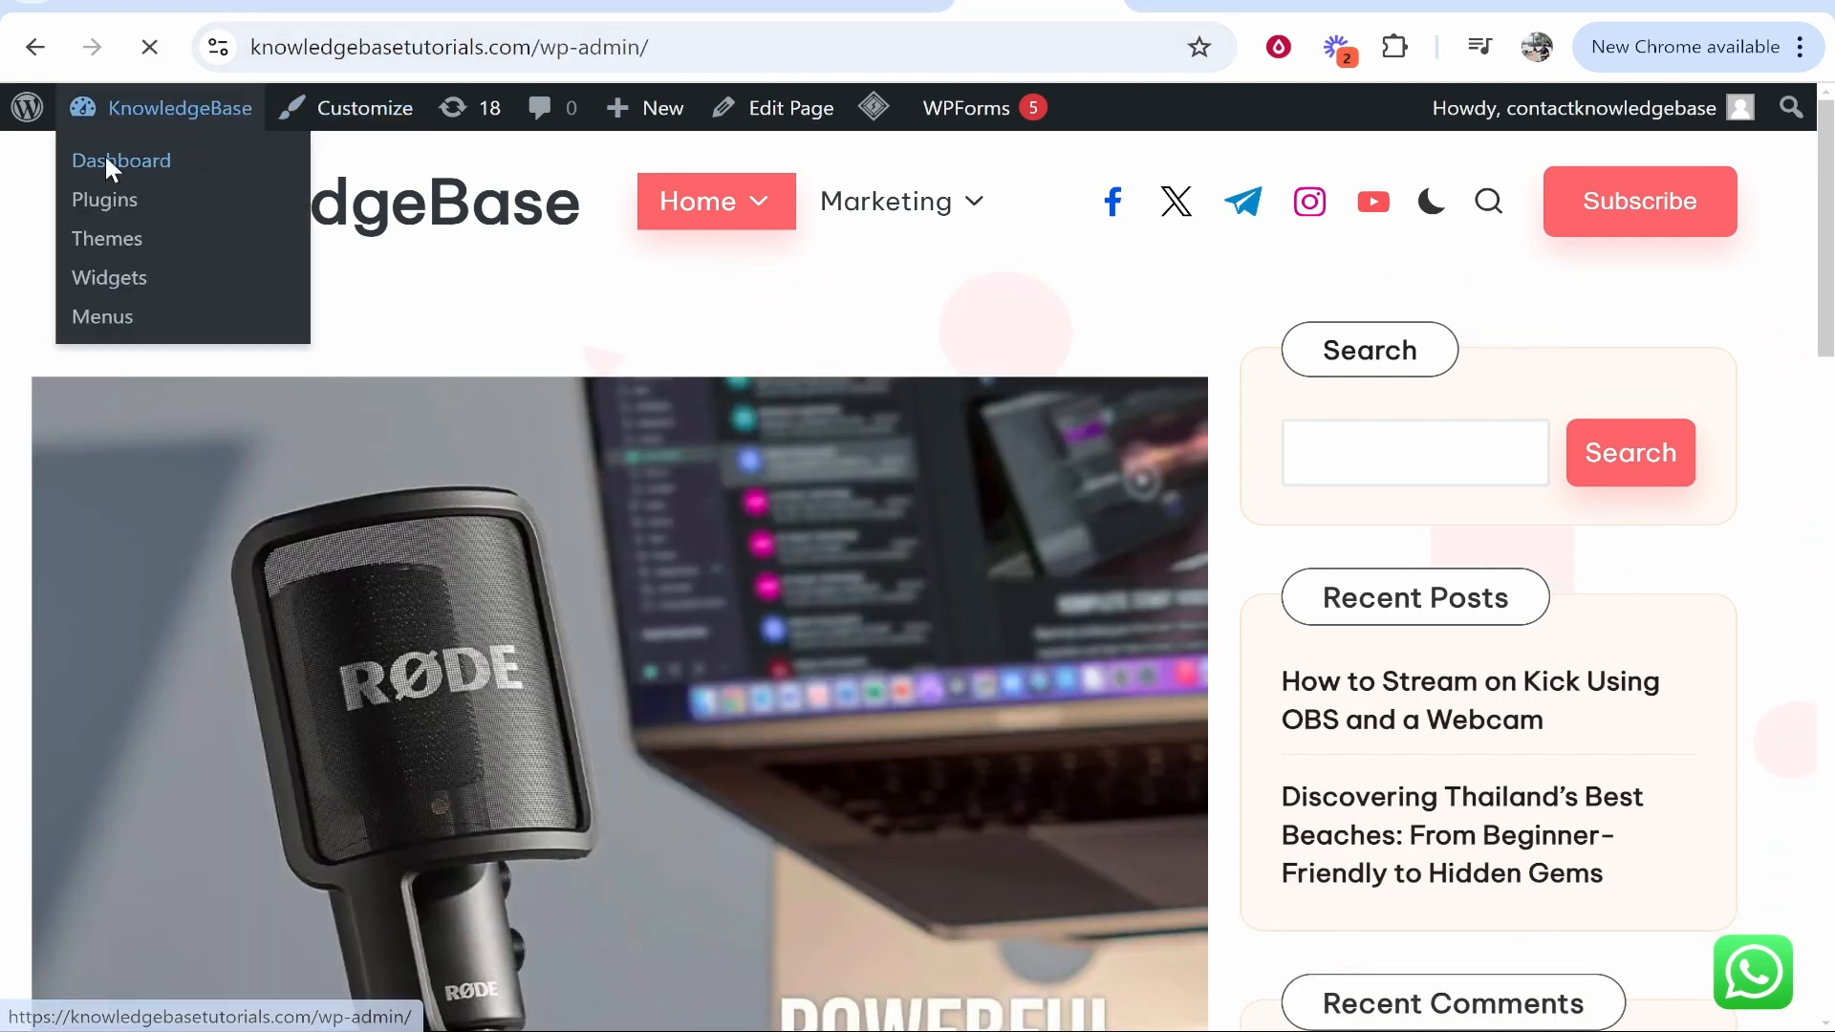
mouse_move(110, 361)
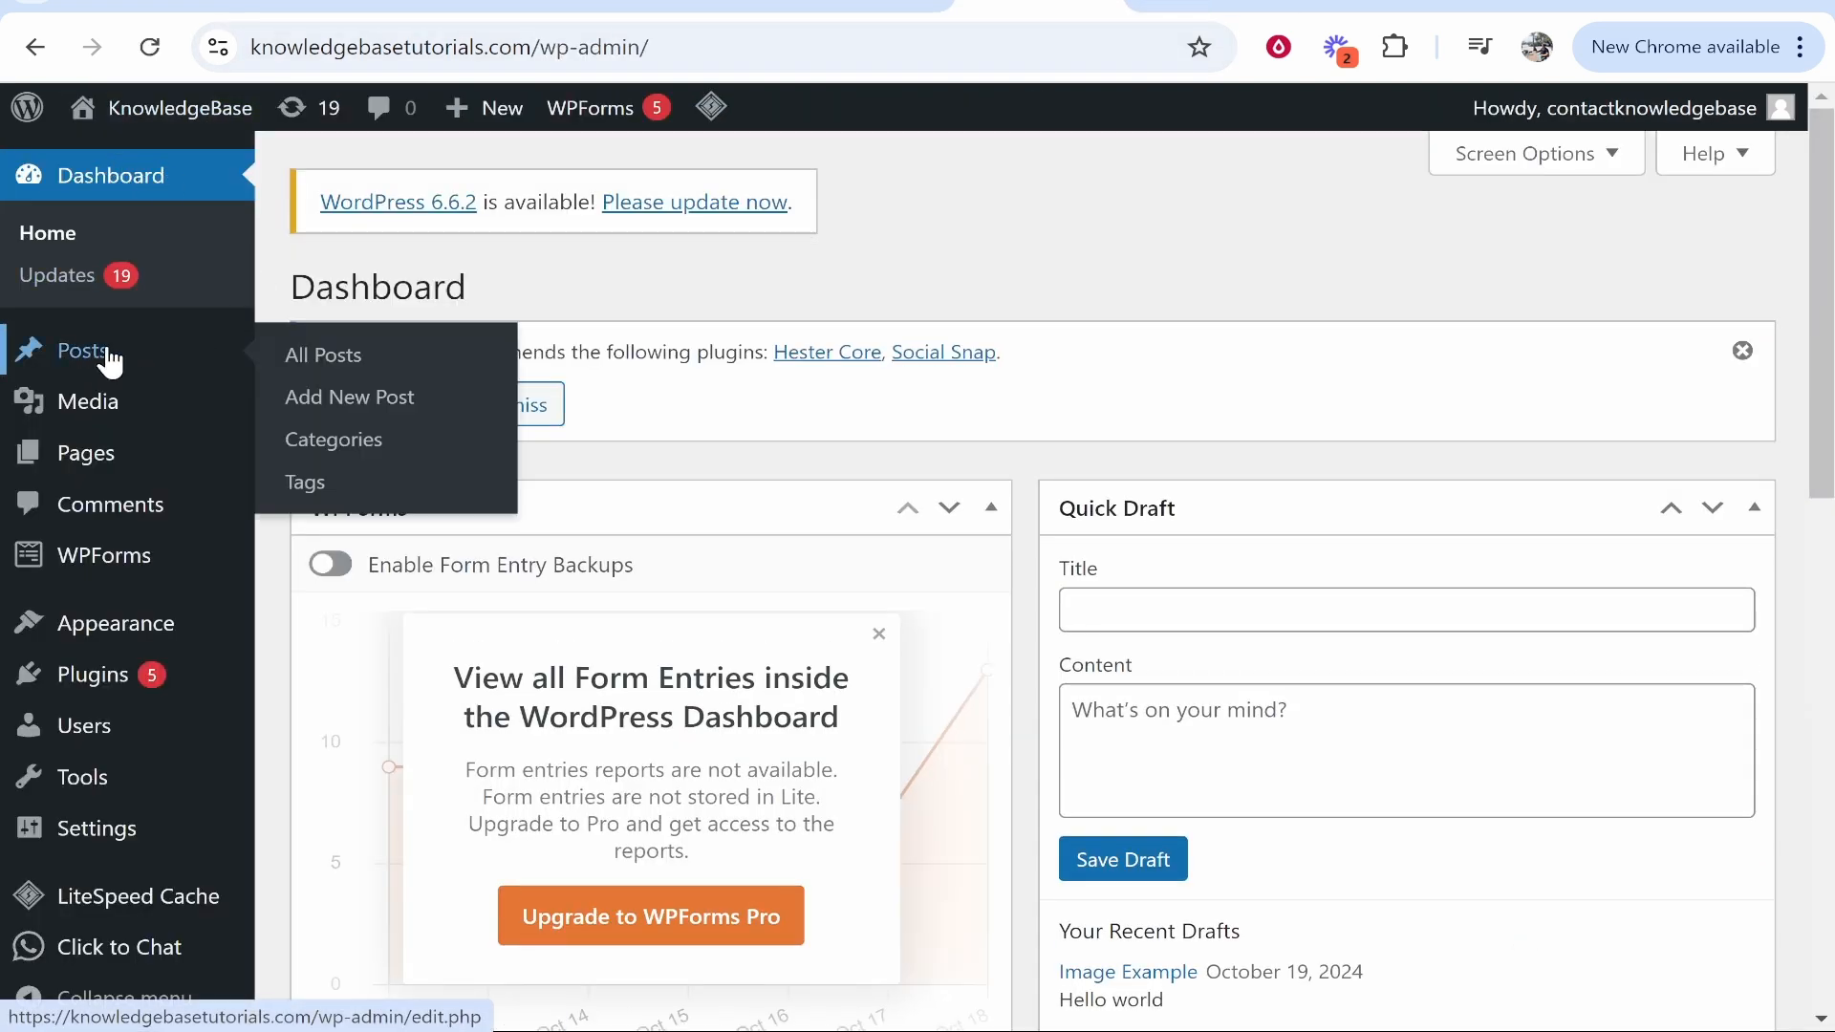
click(350, 366)
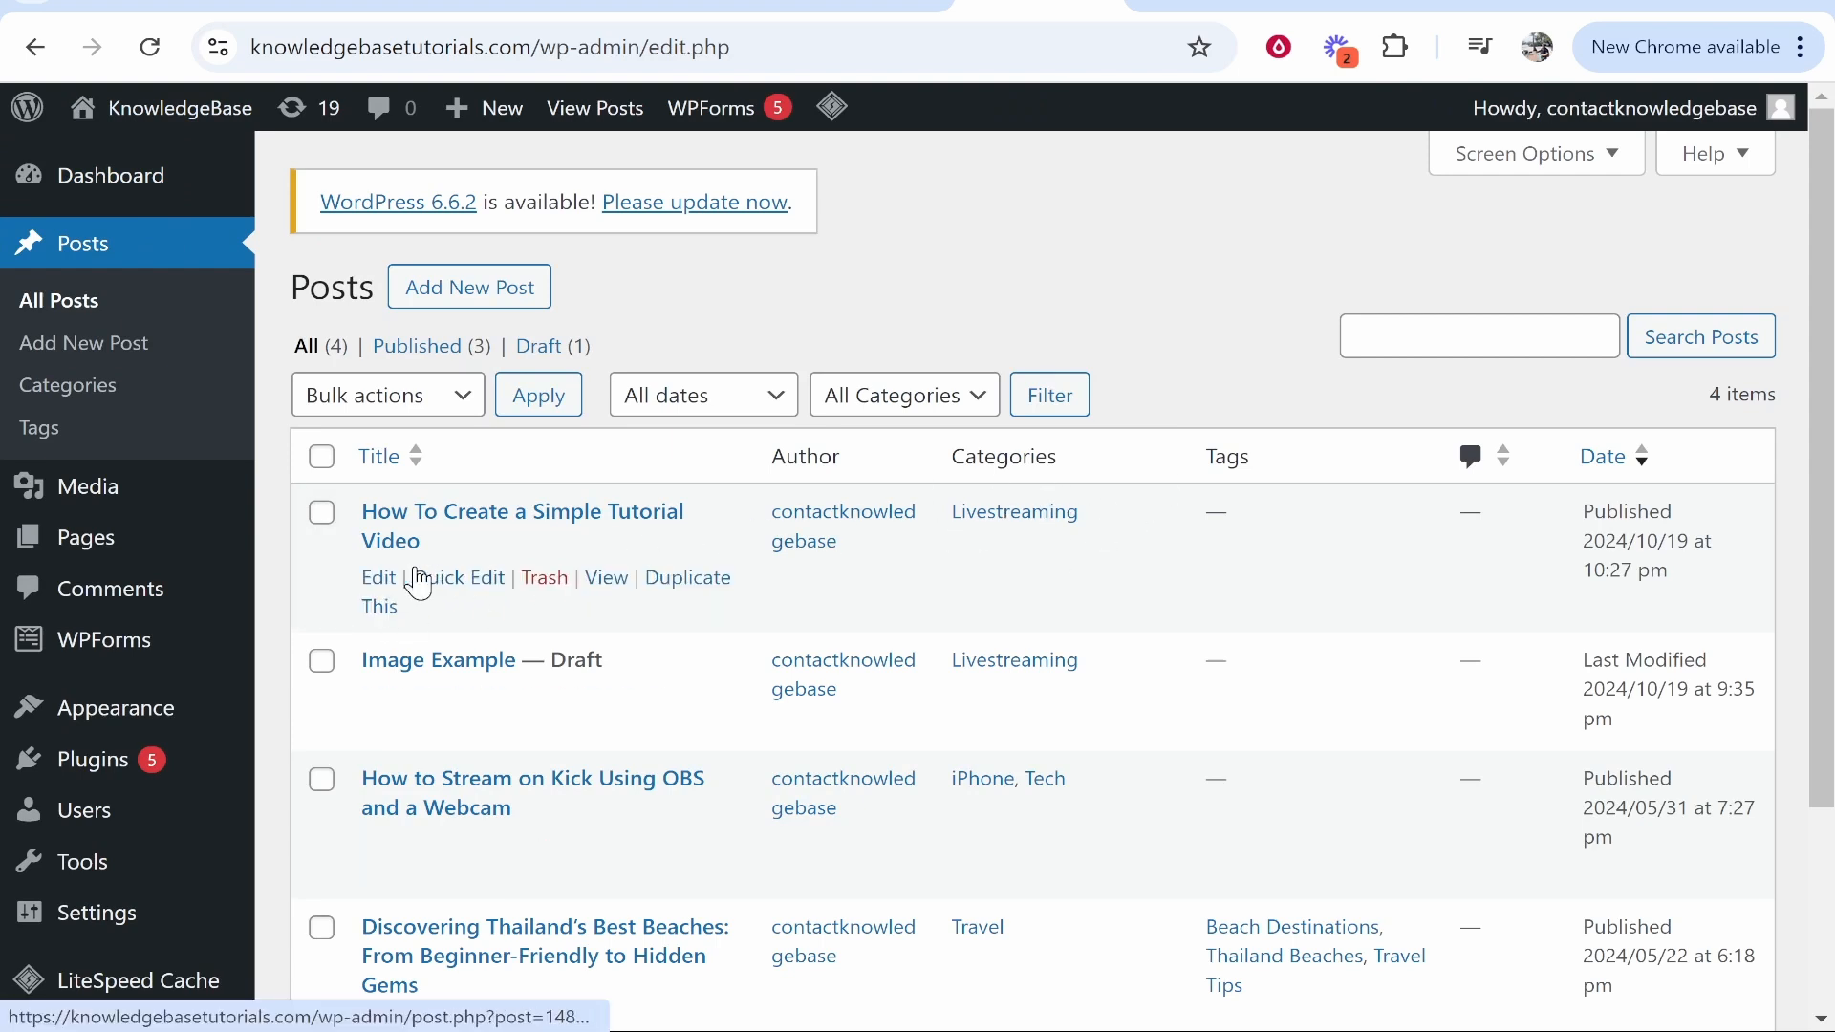
Move the post "How To Create a Simple Tutorial Video" to the trash using a bulk action
click(320, 513)
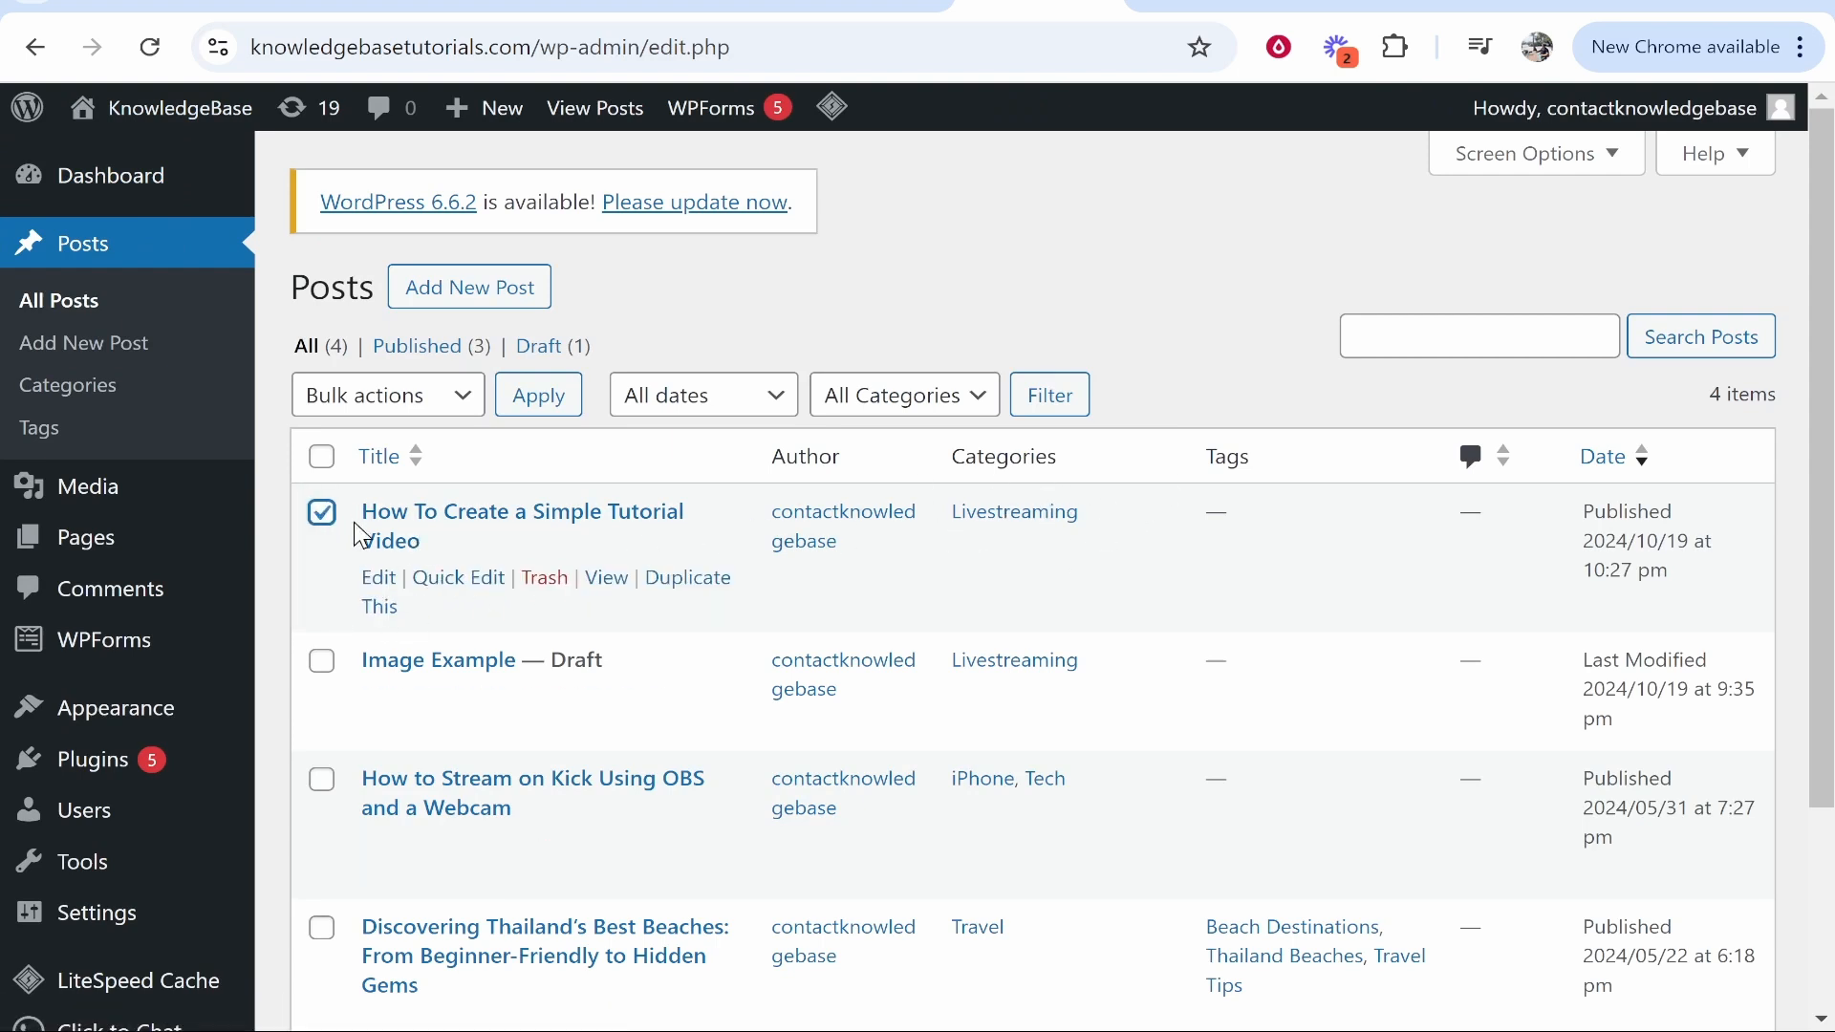
click(429, 411)
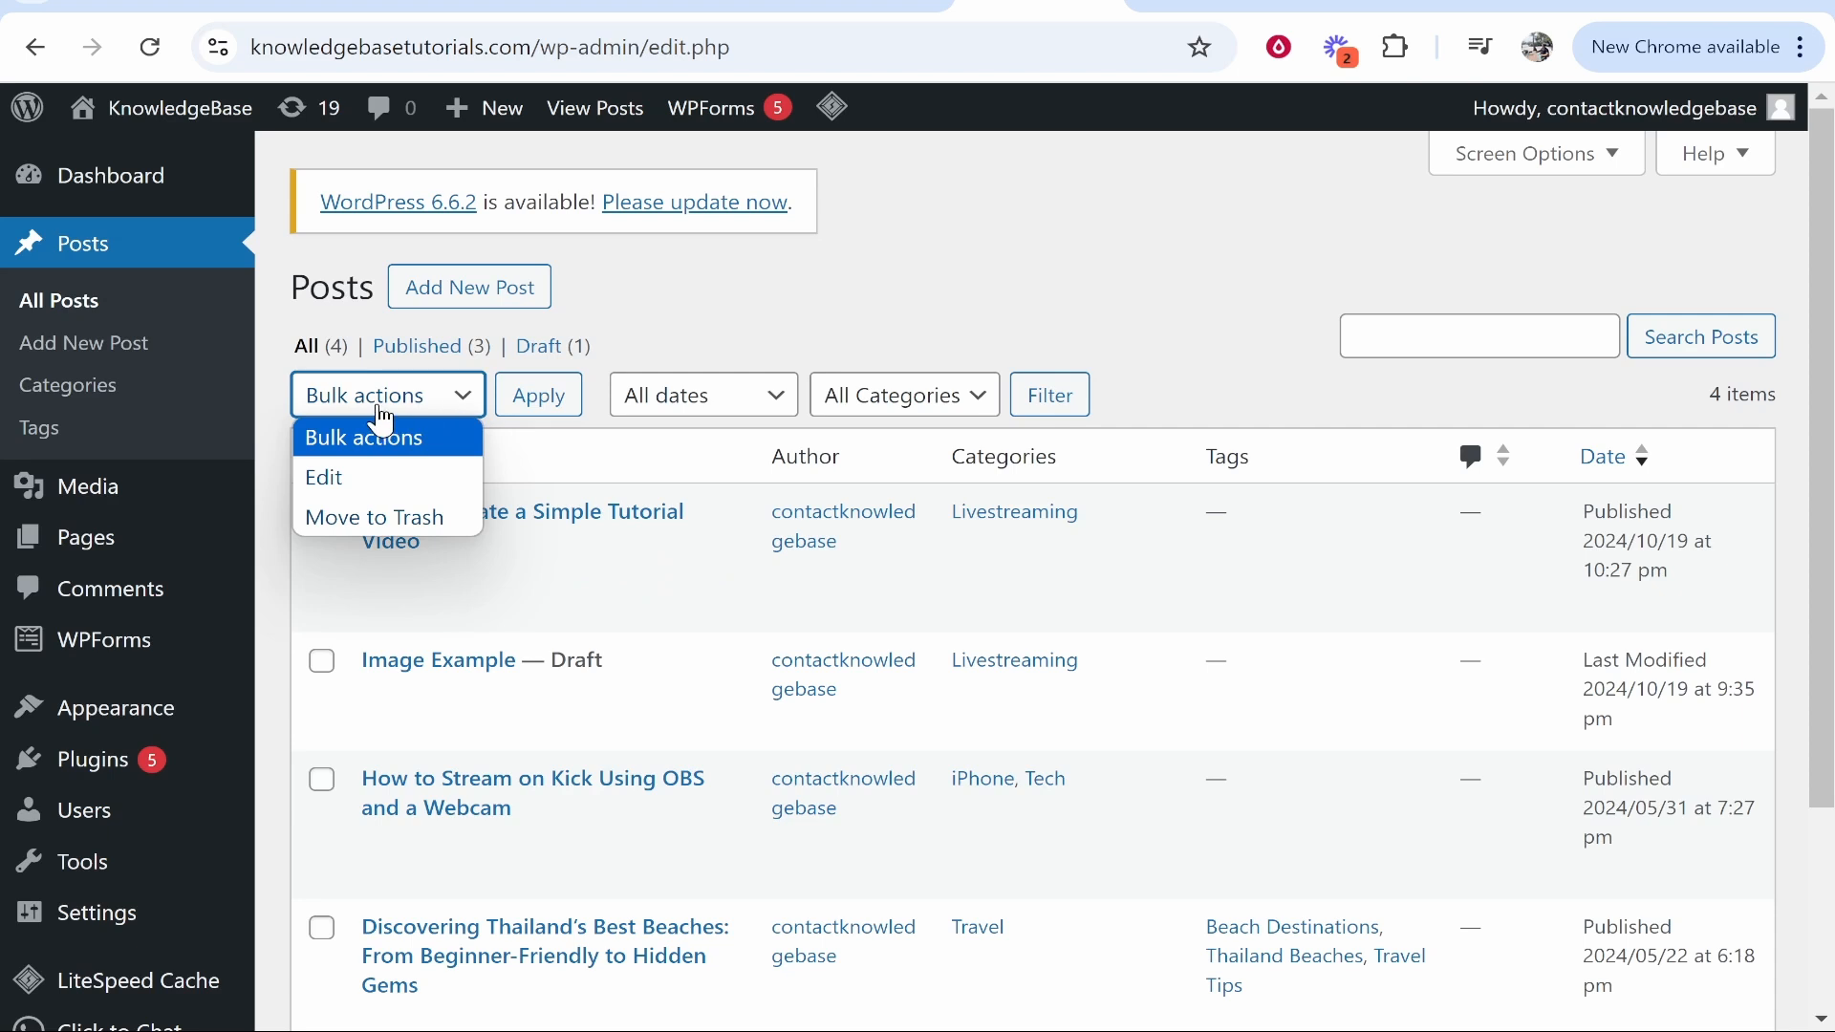
click(382, 420)
click(365, 409)
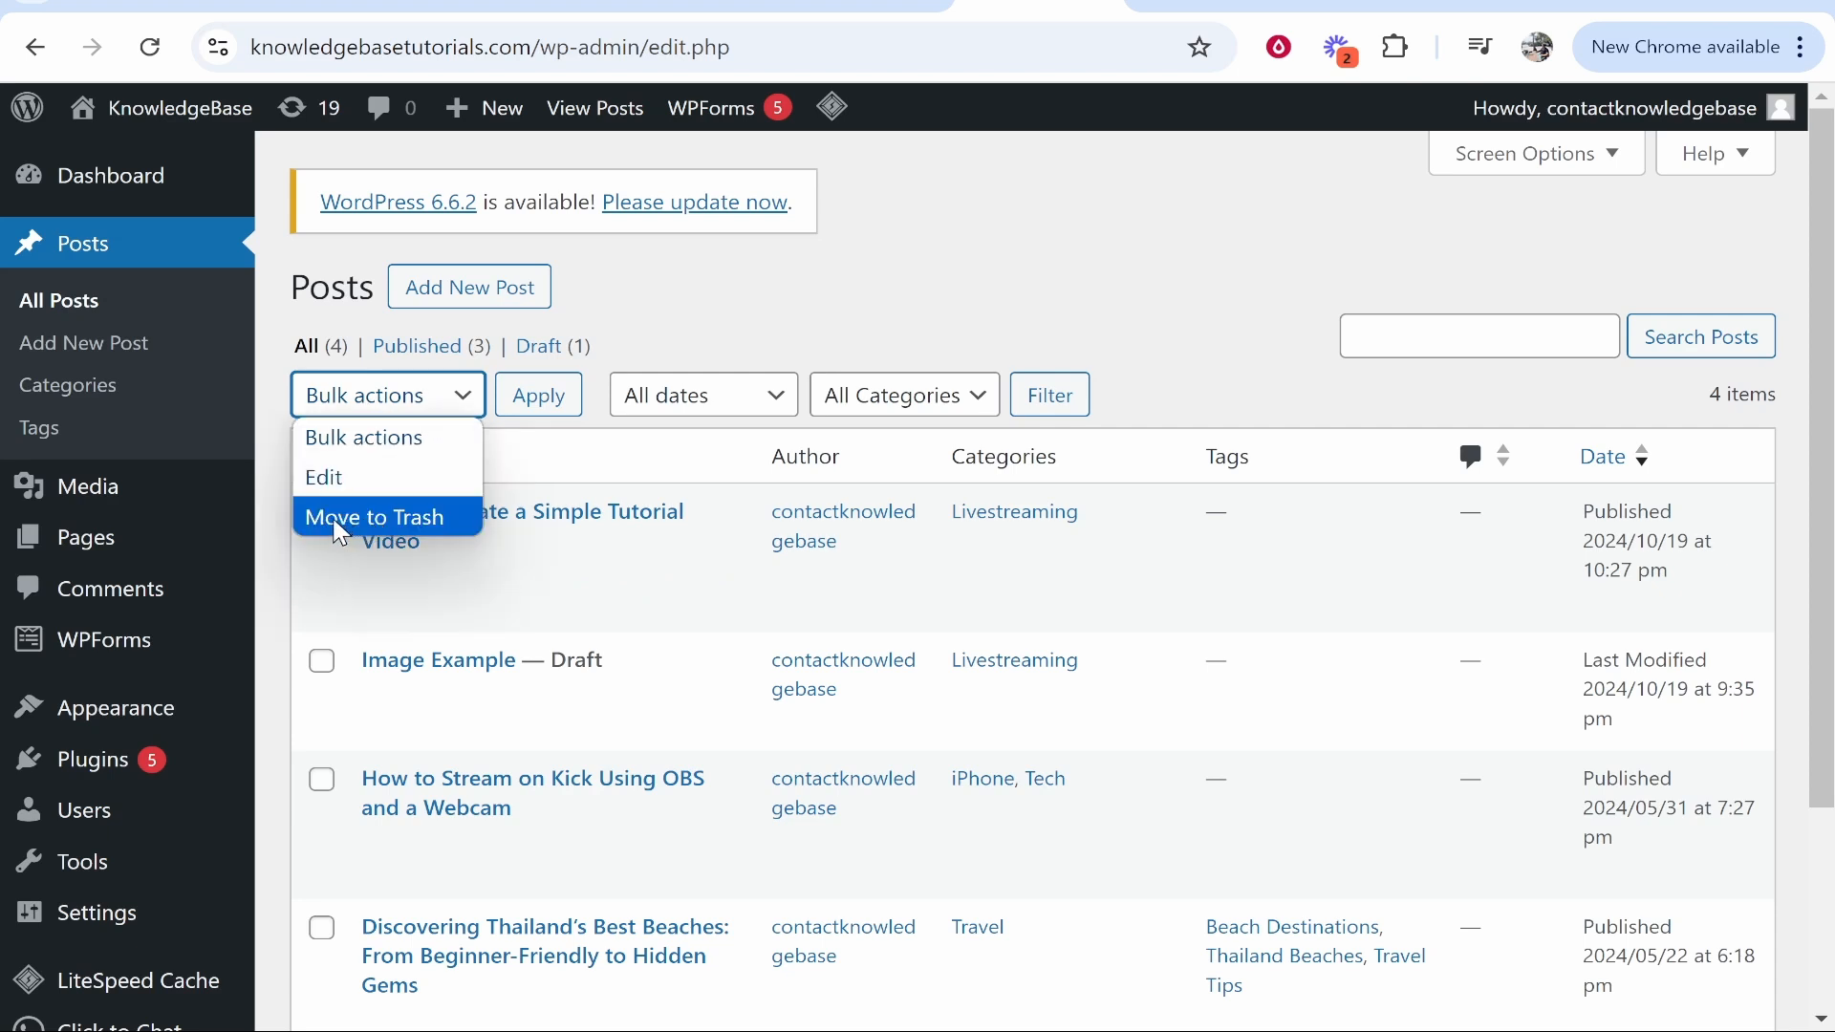
click(341, 519)
click(541, 579)
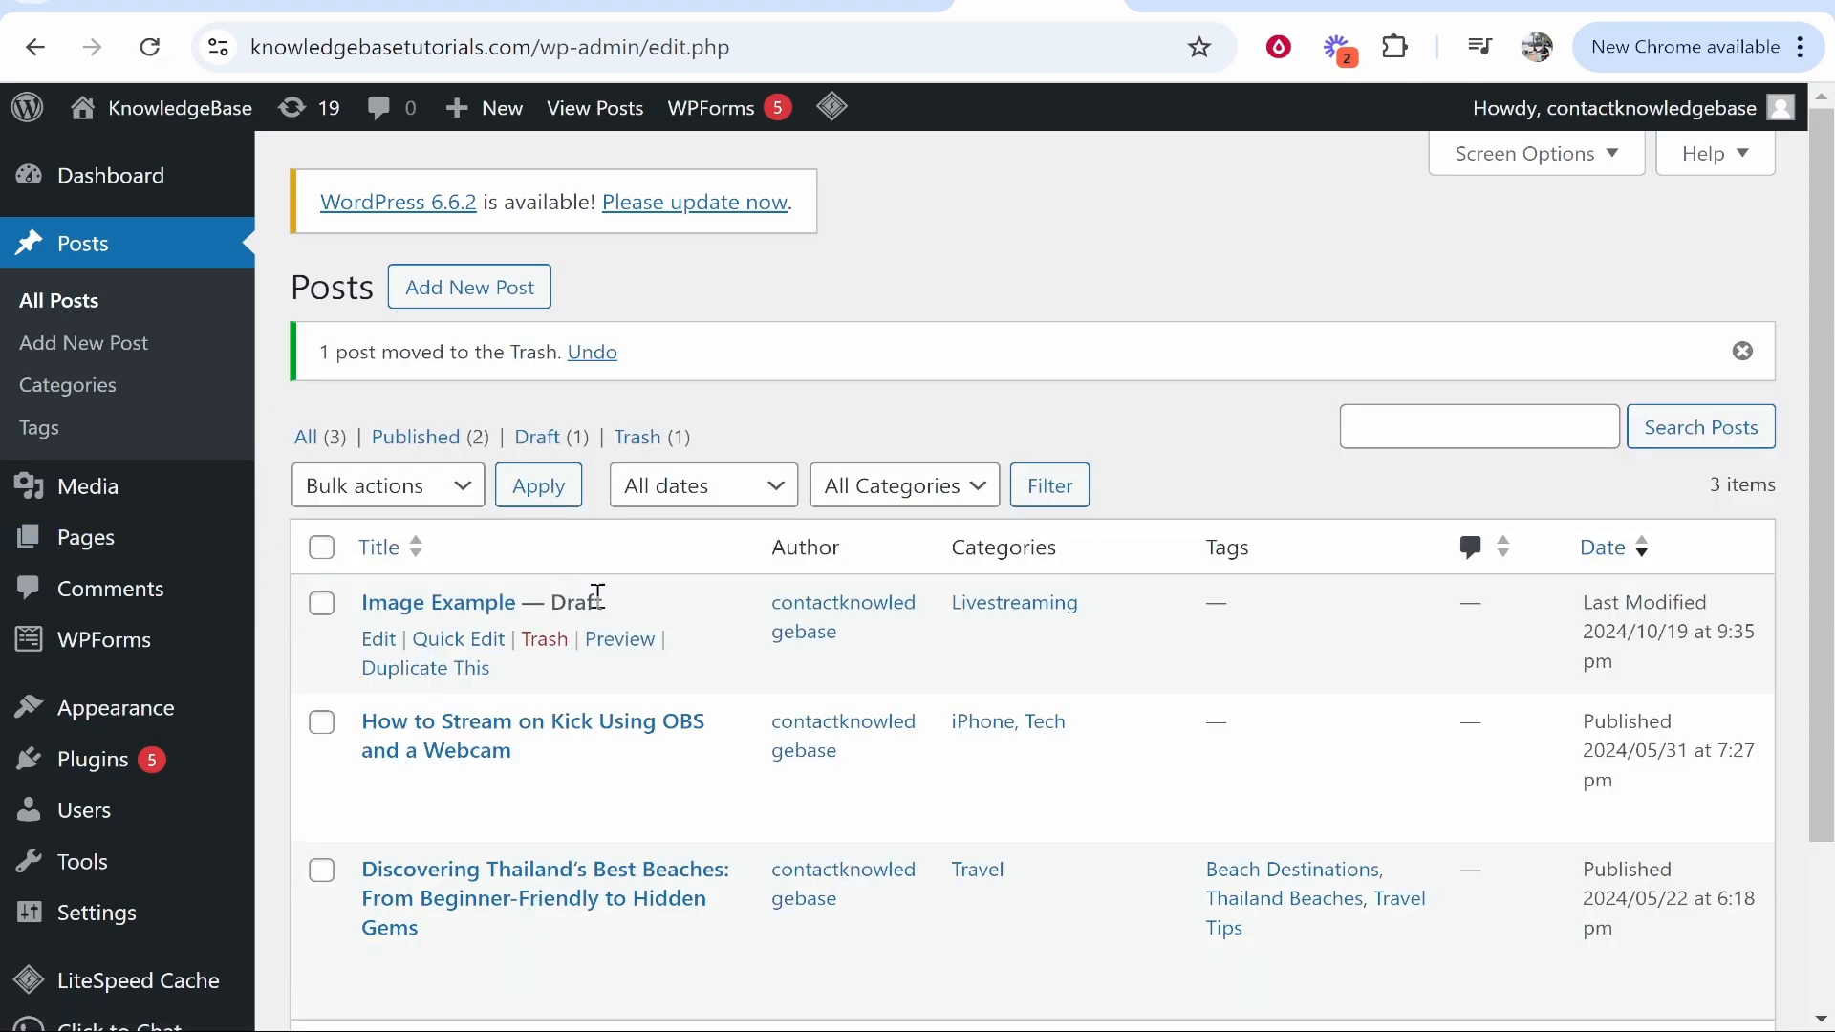
scroll(1147, 684, down, 3)
scroll(953, 597, up, 3)
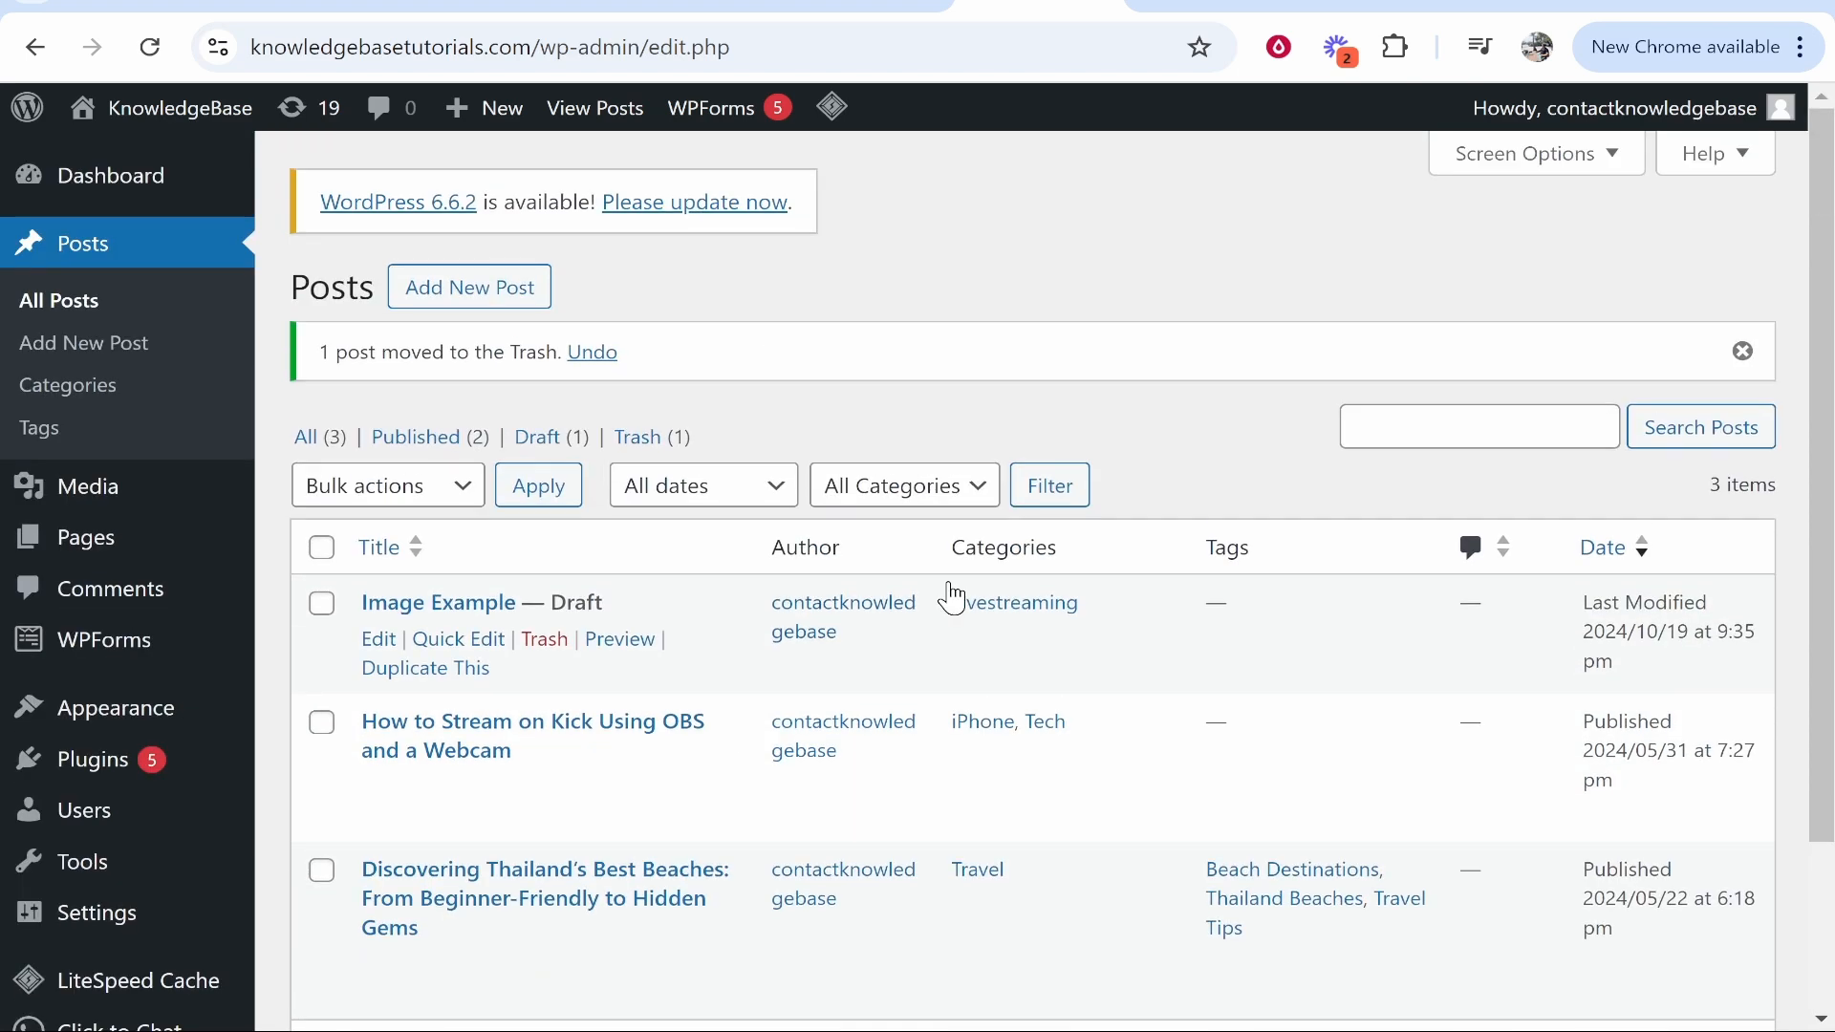